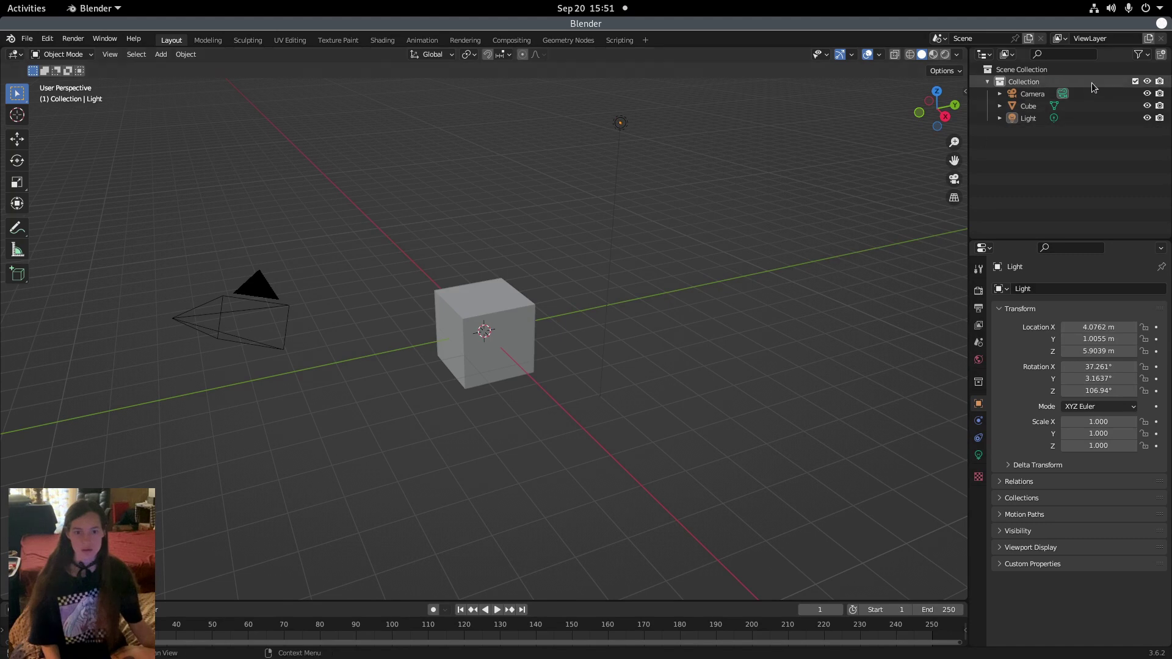
# Delete the default Camera, Cube and Light from the scene
pyautogui.click(1093, 94)
pyautogui.keyDown('ctrl'); pyautogui.click(1092, 108); pyautogui.keyUp('ctrl')
pyautogui.keyDown('ctrl'); pyautogui.click(1089, 118); pyautogui.keyUp('ctrl')
pyautogui.rightClick(1093, 102)
pyautogui.click(1052, 105)
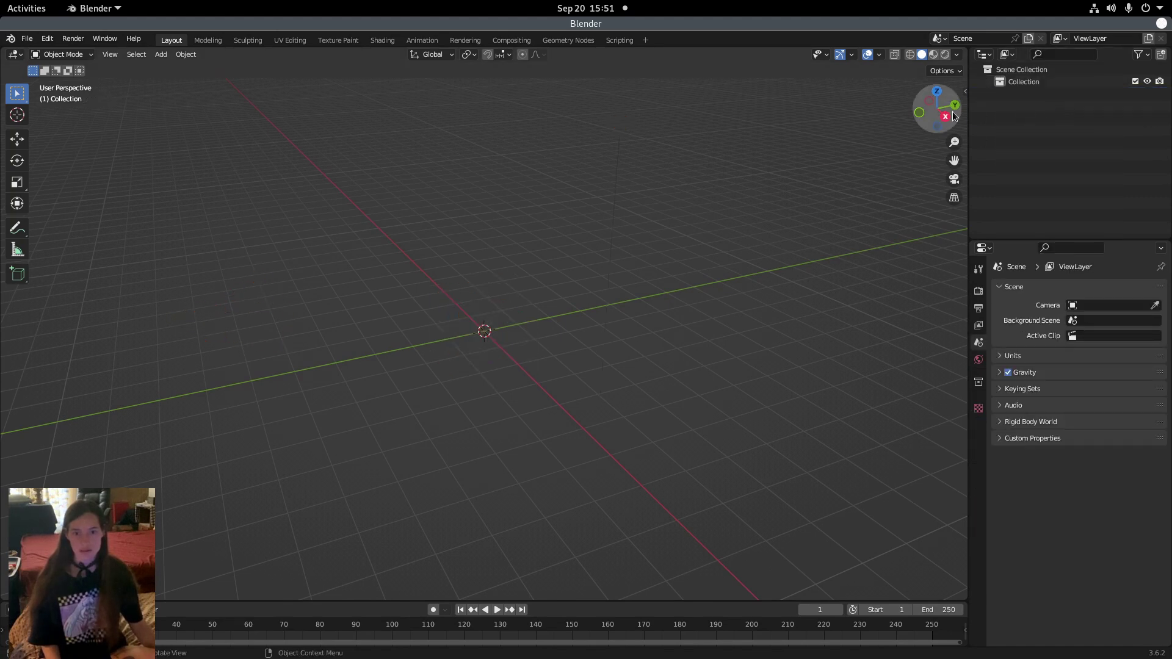
# Show MPFB's New human 'From scratch' options in the viewport side panel
pyautogui.click(965, 92)
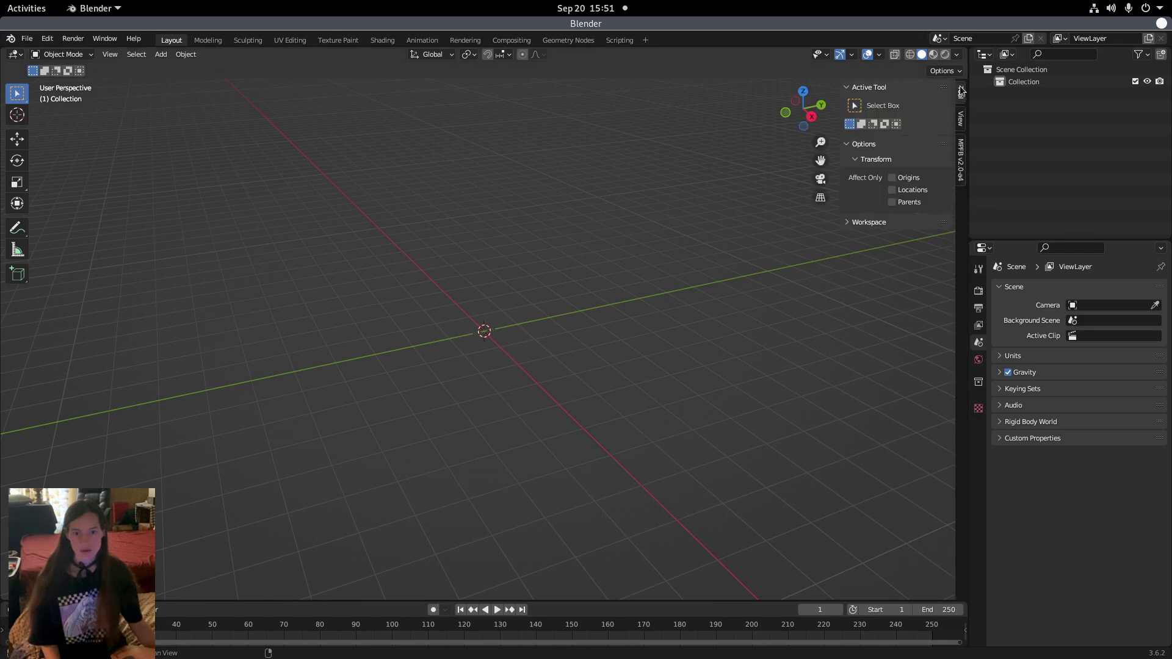
pyautogui.click(962, 174)
pyautogui.click(873, 87)
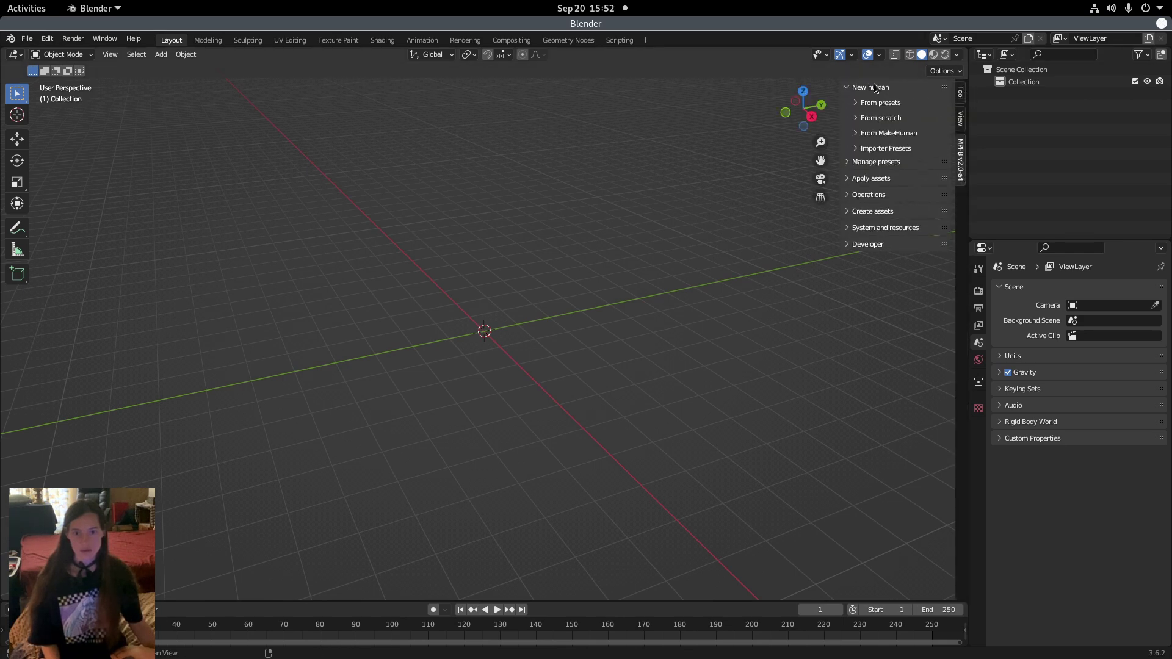
pyautogui.click(887, 118)
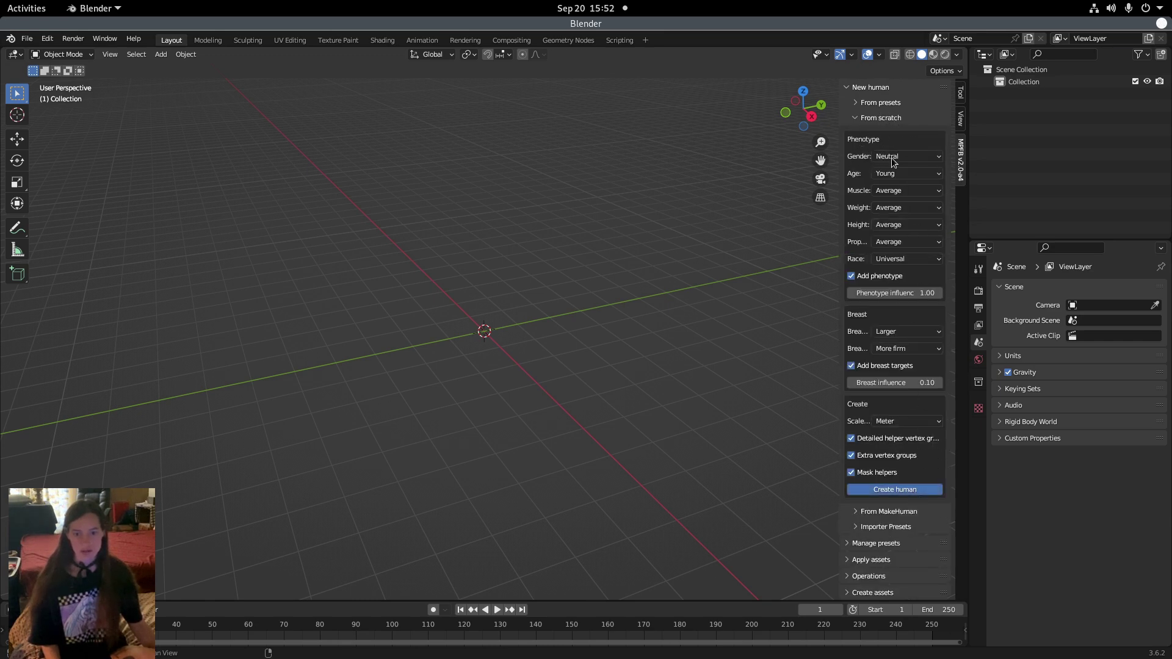
# Create a neutral, young human from scratch and orbit and zoom in on it
pyautogui.click(895, 489)
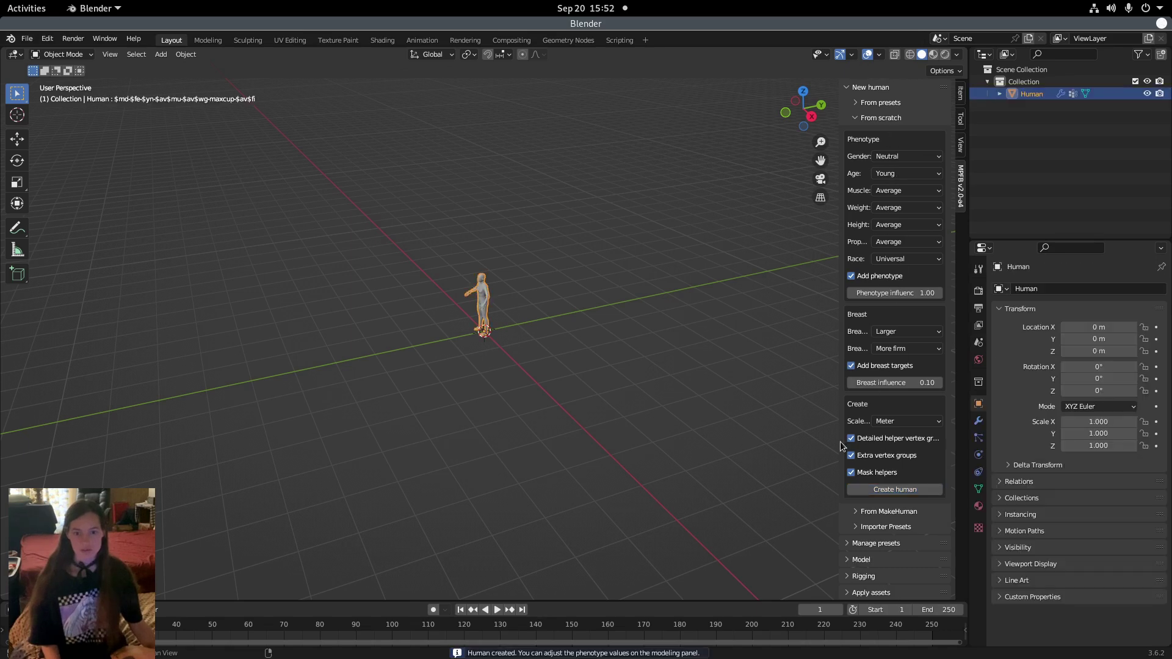
pyautogui.scroll(4, 469, 275)
pyautogui.moveTo(407, 294); pyautogui.dragTo(458, 292, button='middle')
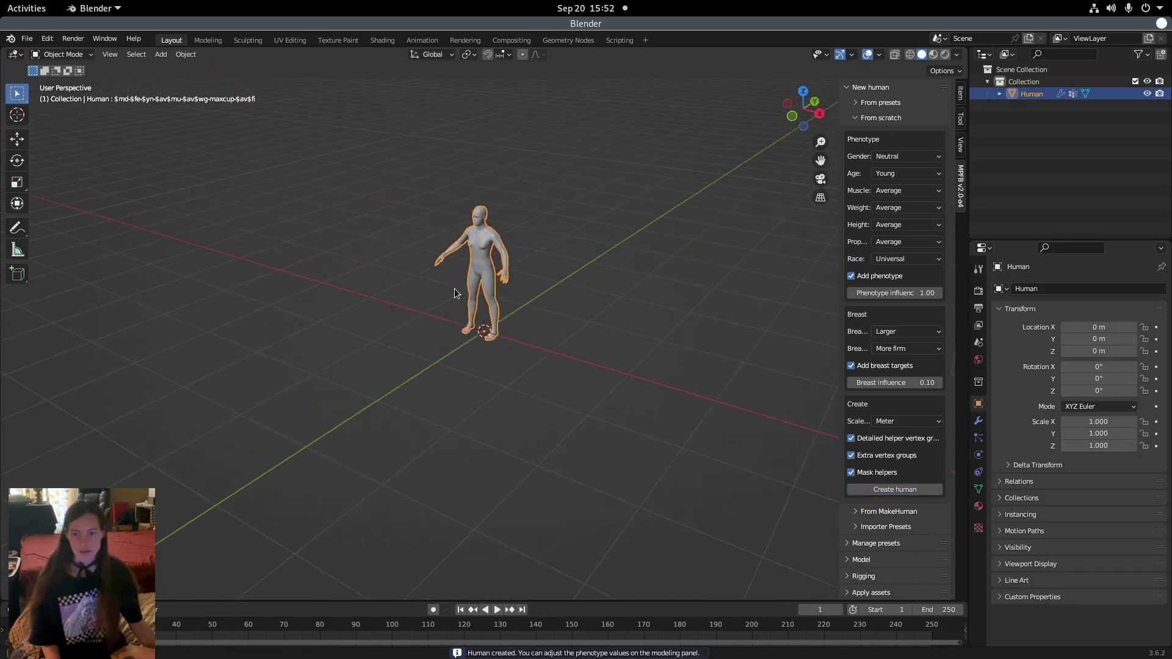
pyautogui.scroll(2, 464, 269)
pyautogui.scroll(2, 540, 235)
pyautogui.moveTo(519, 236)
pyautogui.mouseDown(button='middle')
pyautogui.moveTo(596, 236)
pyautogui.moveTo(518, 128)
pyautogui.moveTo(559, 250)
pyautogui.moveTo(520, 254)
pyautogui.mouseUp(button='middle')
pyautogui.scroll(-3, 881, 386)
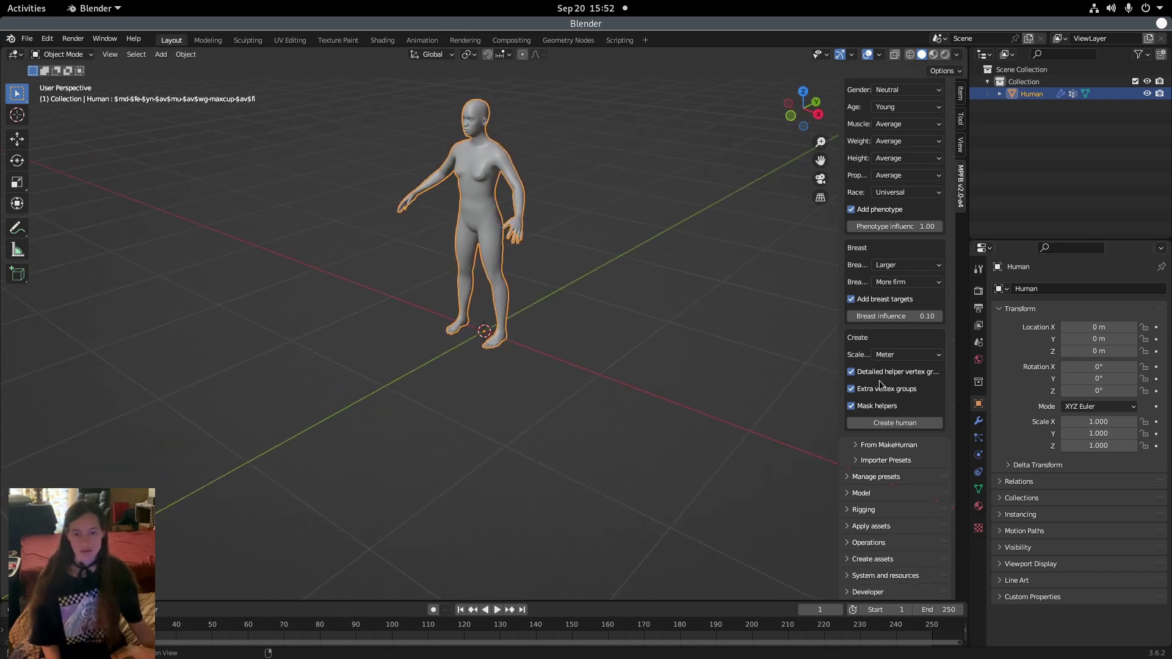
# Add a Mixamo standard rig to the human from the Rigging options
pyautogui.click(866, 511)
pyautogui.scroll(-3, 884, 482)
pyautogui.click(872, 449)
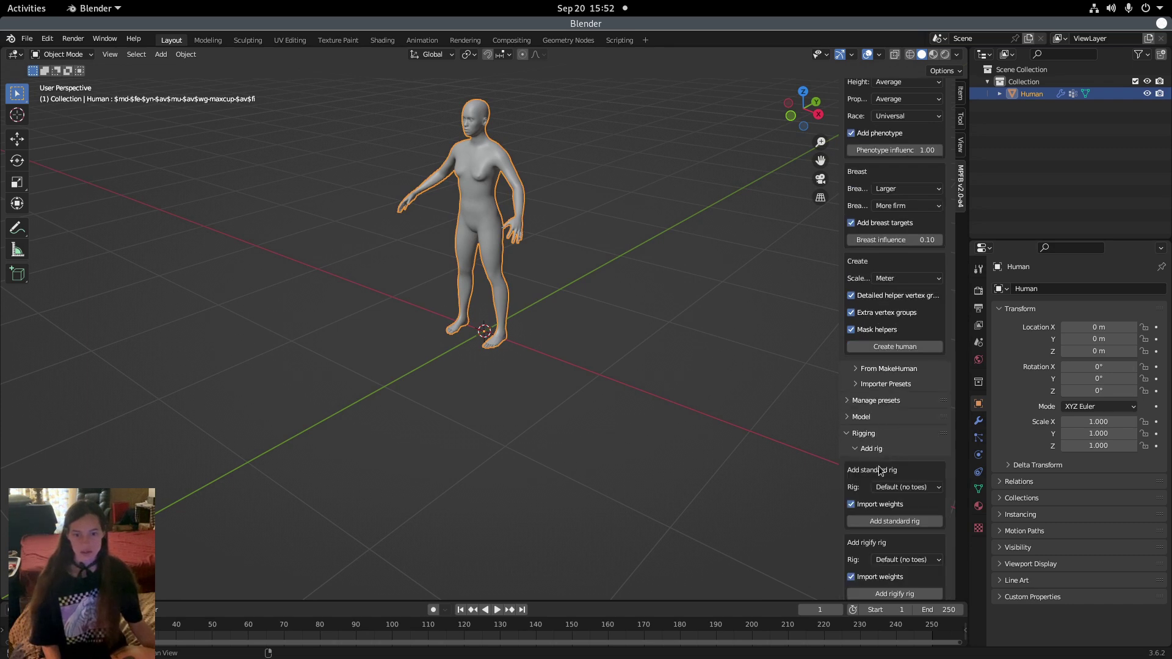
pyautogui.scroll(-2, 863, 425)
pyautogui.click(910, 438)
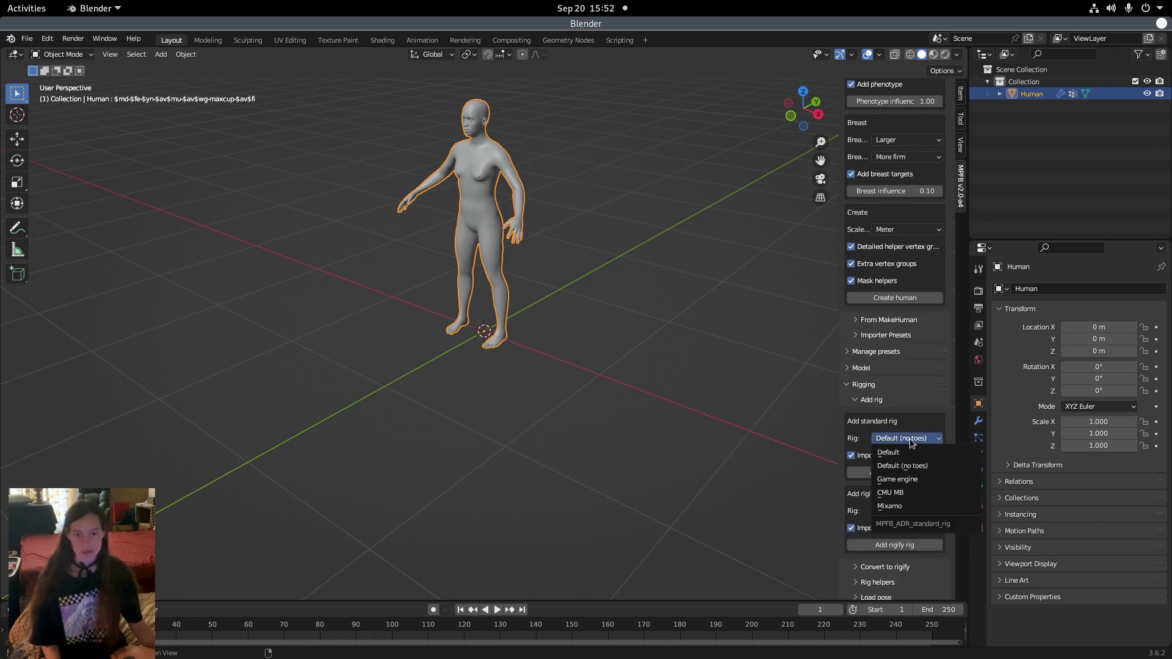
pyautogui.click(905, 505)
pyautogui.click(889, 475)
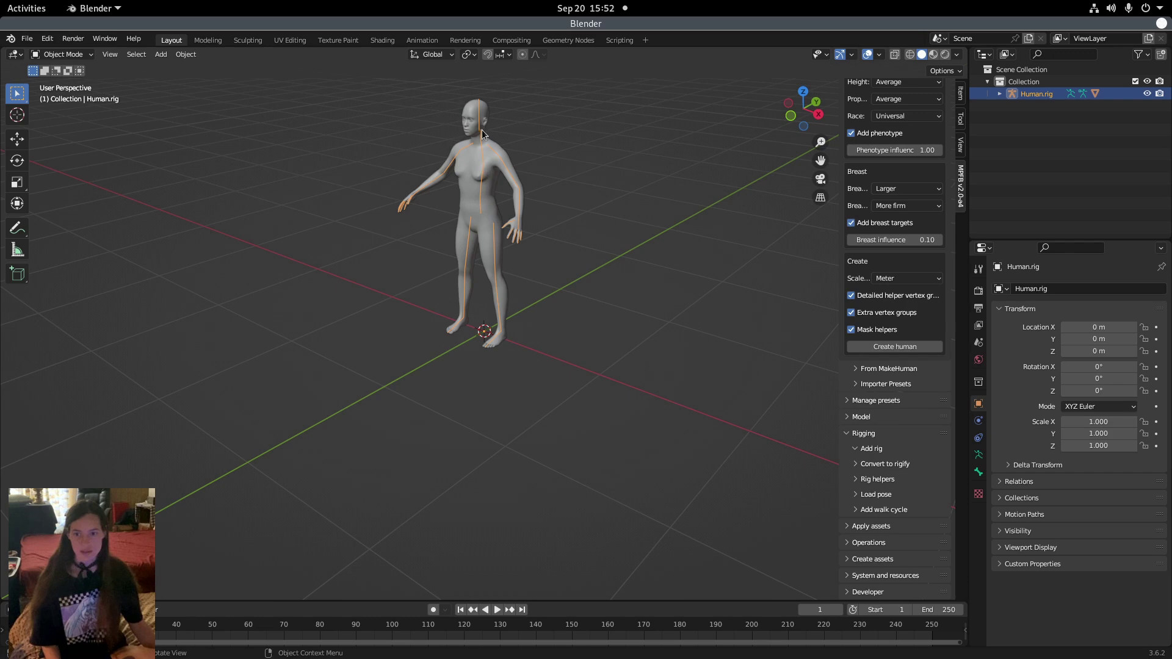
# Expand Human.rig in the Outliner and select the Human mesh
pyautogui.click(1000, 94)
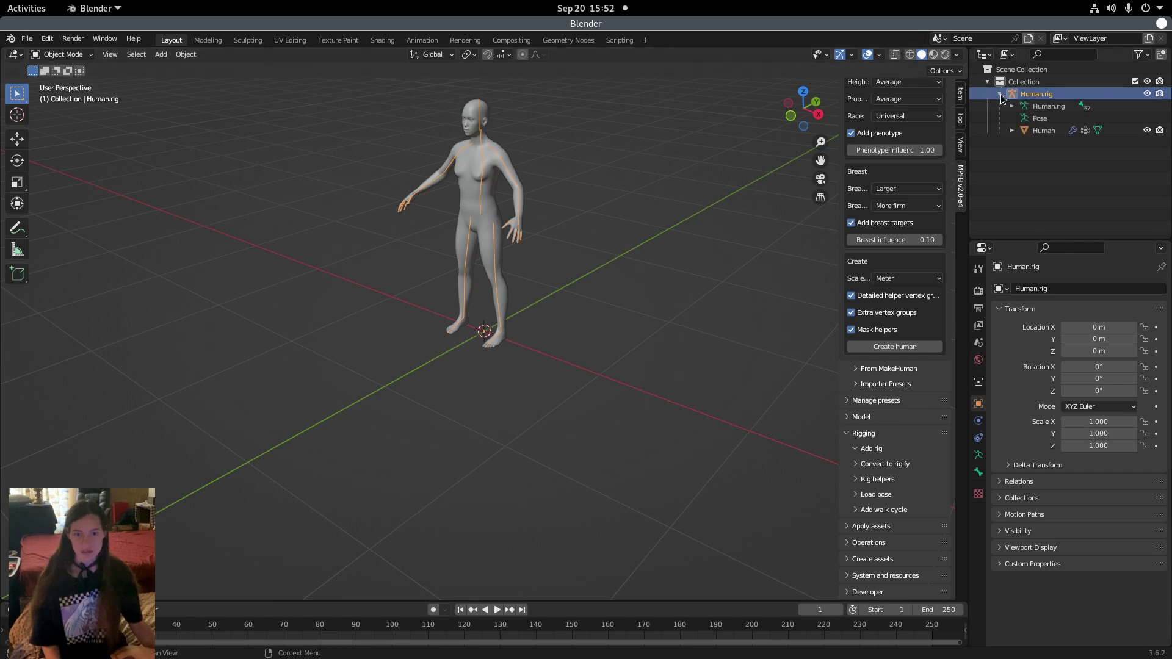
pyautogui.click(1052, 108)
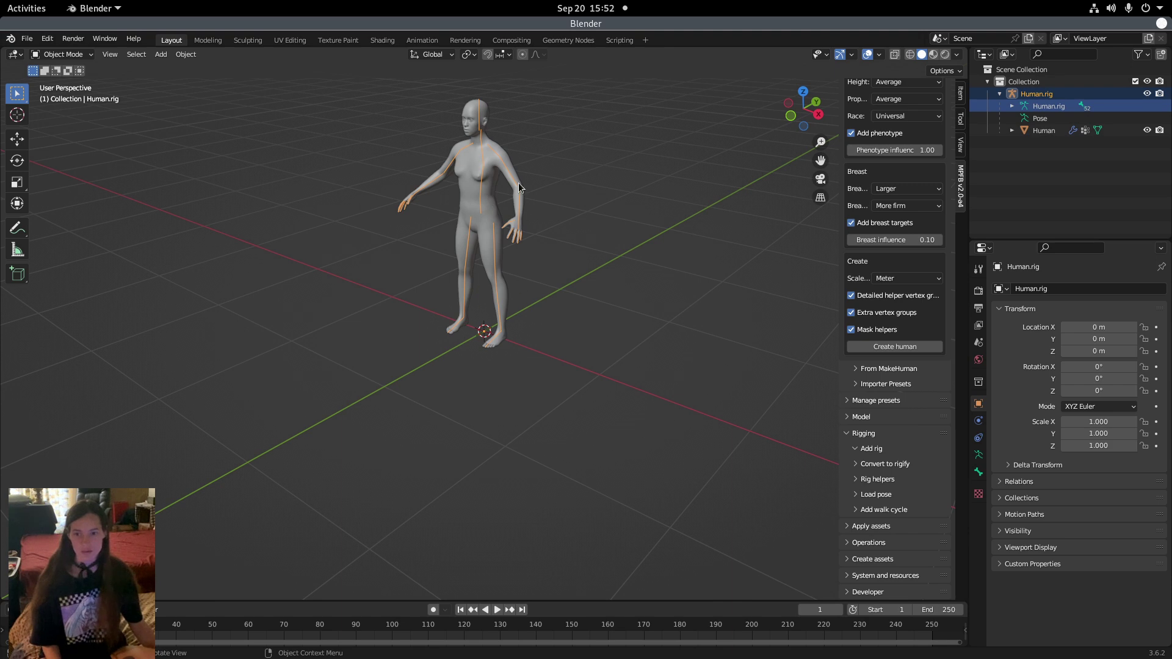
pyautogui.click(1049, 130)
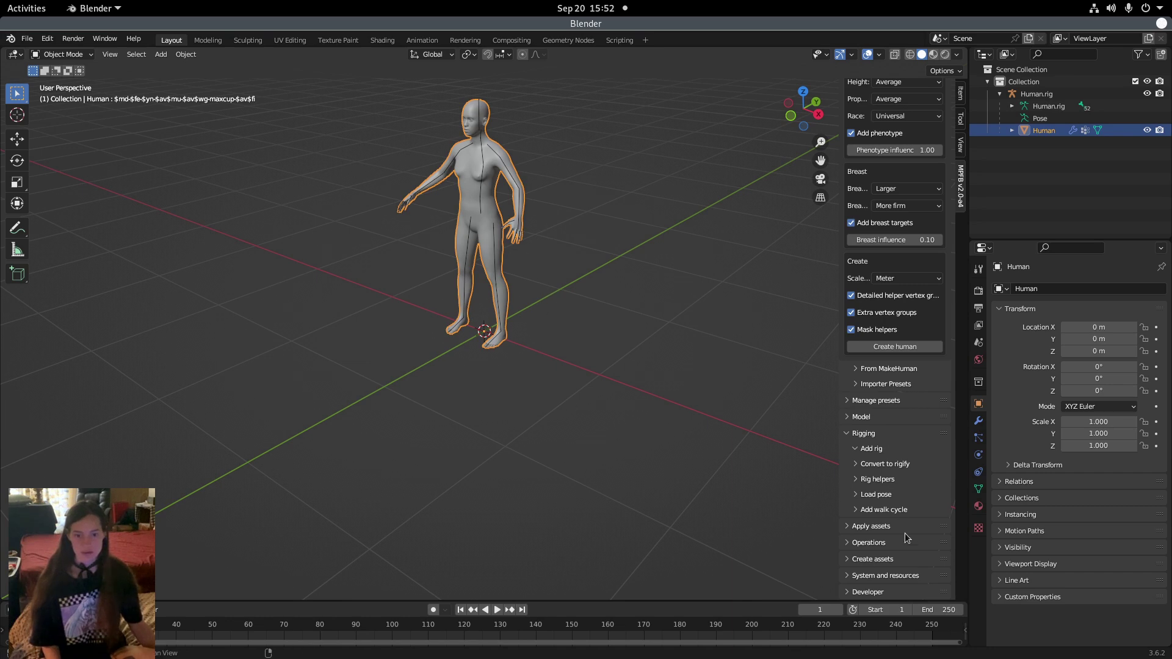
# Collapse Rigging and show the Operations > Animation options offering the Mixamo reduced doll
pyautogui.click(877, 528)
pyautogui.click(876, 527)
pyautogui.click(881, 434)
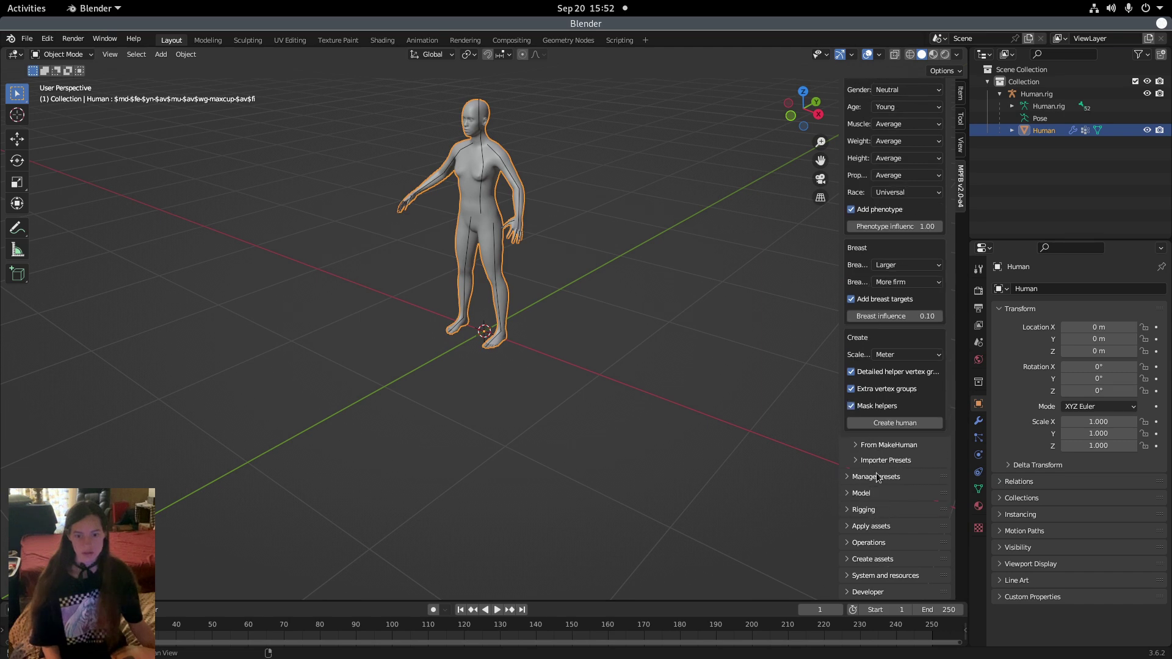
pyautogui.click(884, 546)
pyautogui.scroll(-3, 885, 541)
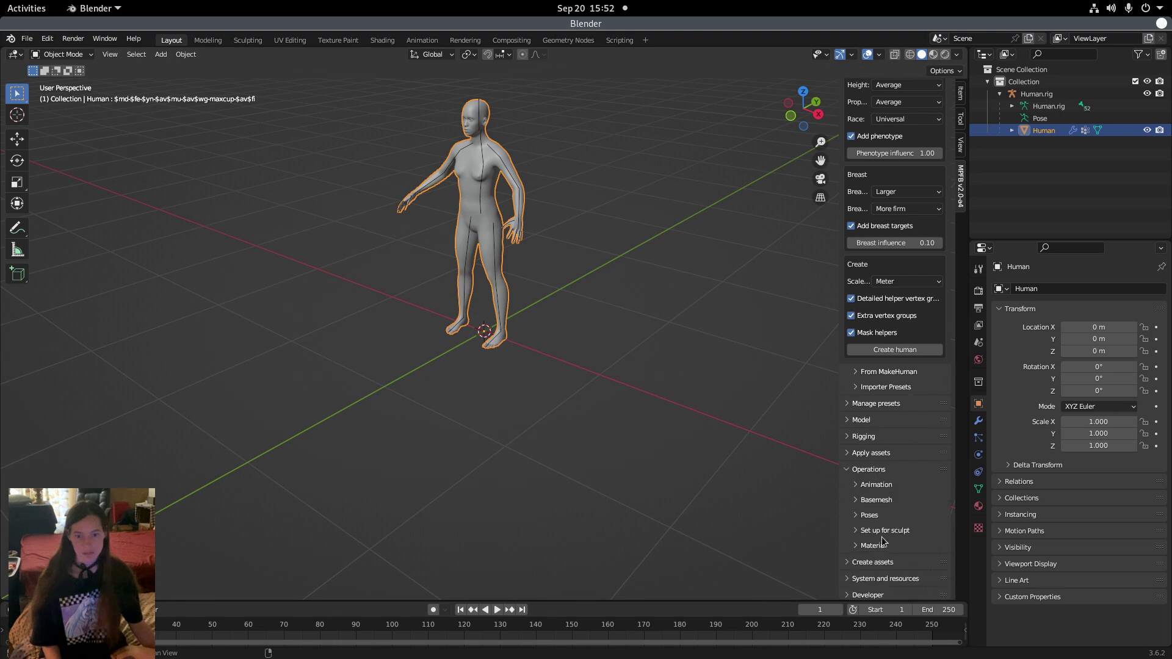
pyautogui.click(878, 486)
pyautogui.scroll(-2, 883, 470)
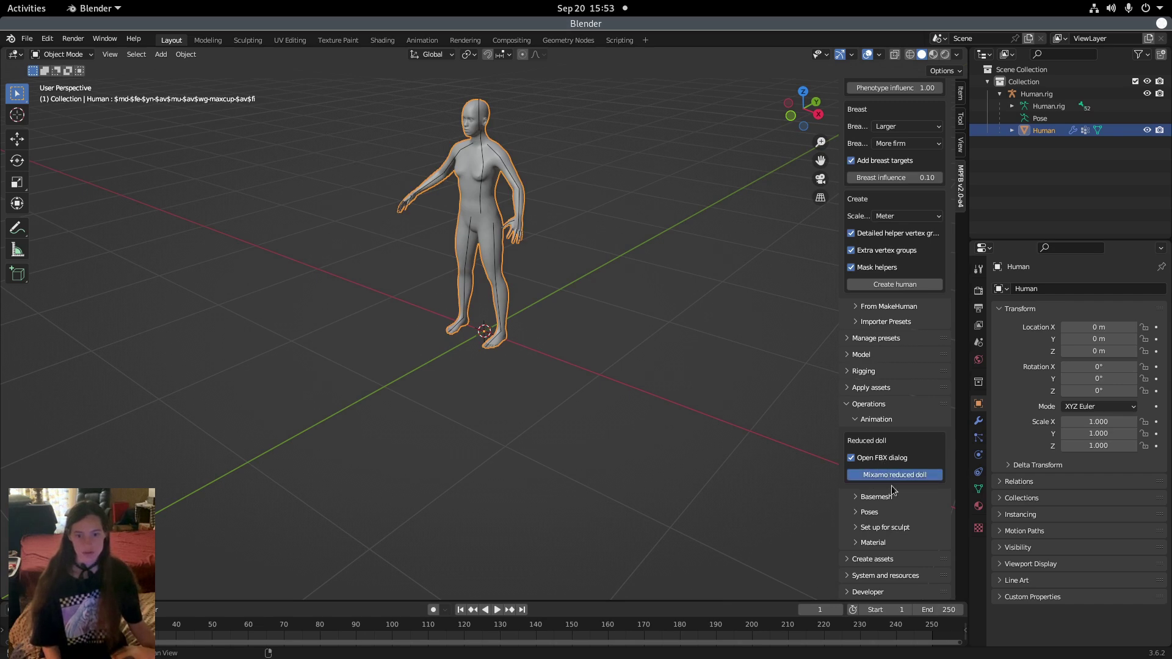
# Export the Mixamo reduced doll as mpfb2_reduced_doll.fbx into Documents/mixamo
pyautogui.click(890, 475)
pyautogui.moveTo(478, 254); pyautogui.dragTo(450, 194)
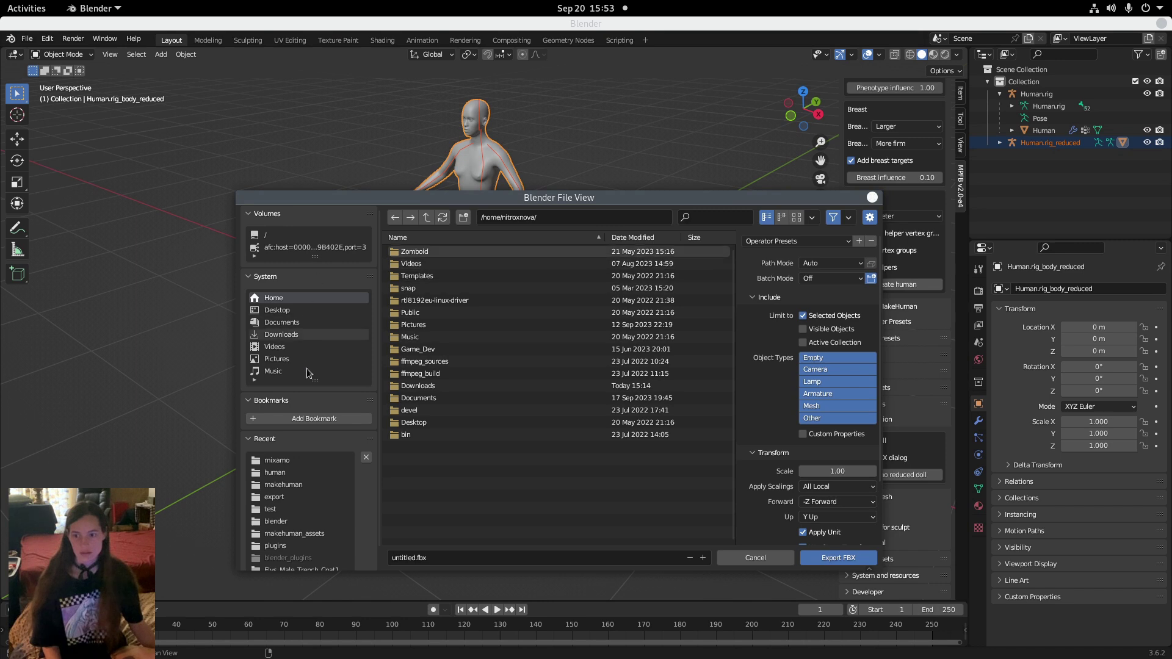
pyautogui.click(286, 326)
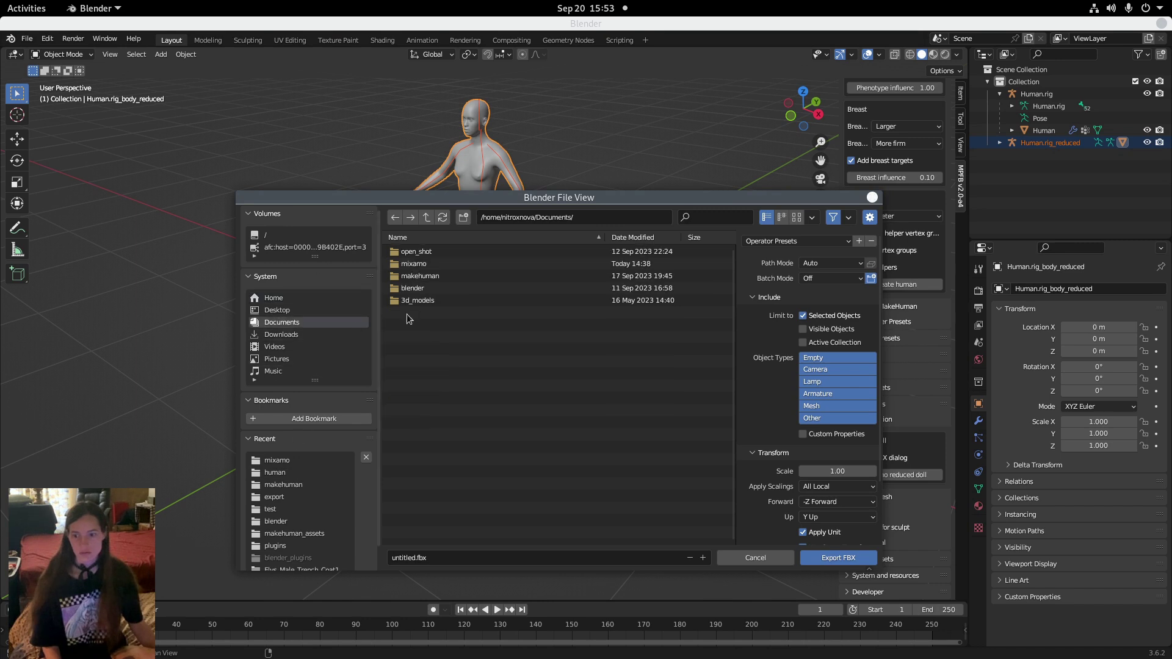
pyautogui.doubleClick(437, 261)
pyautogui.click(511, 276)
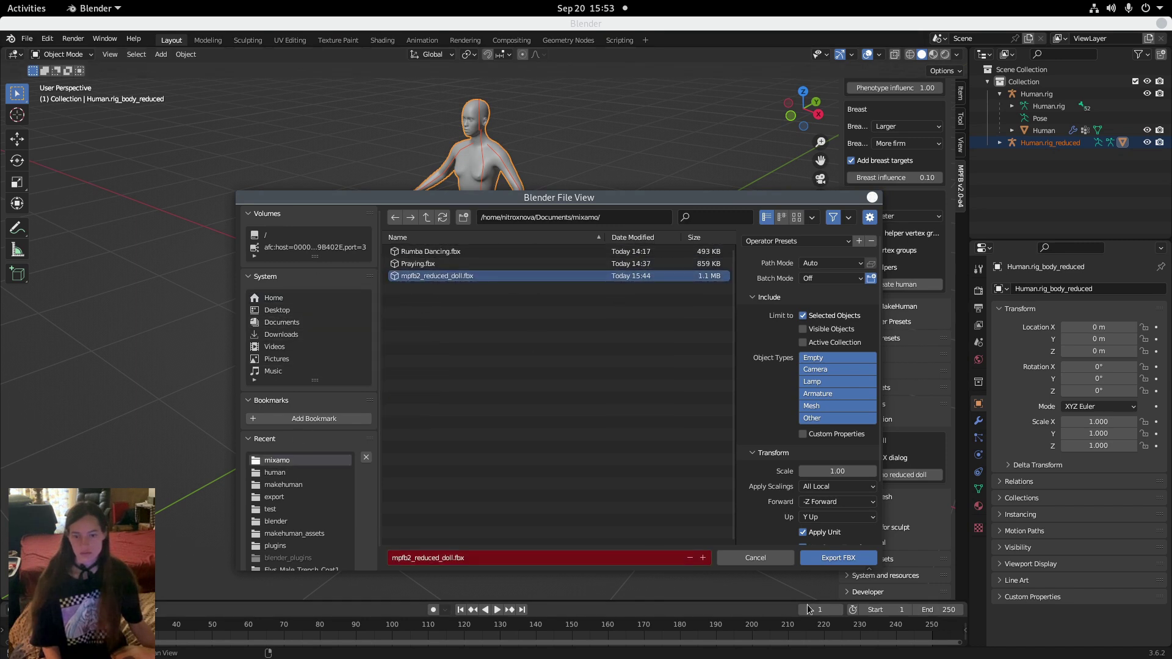
pyautogui.click(858, 558)
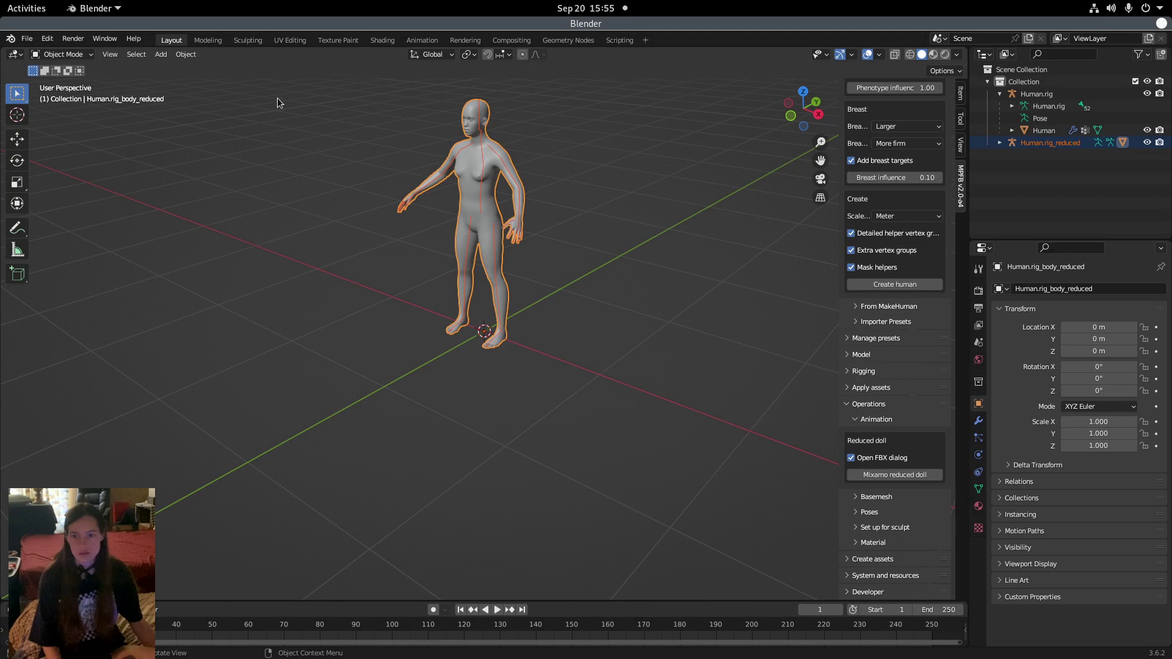
# Upload mpfb2_reduced_doll.fbx as the Mixamo character and confirm the auto-rigging
pyautogui.moveTo(2, 1)
pyautogui.click(597, 254)
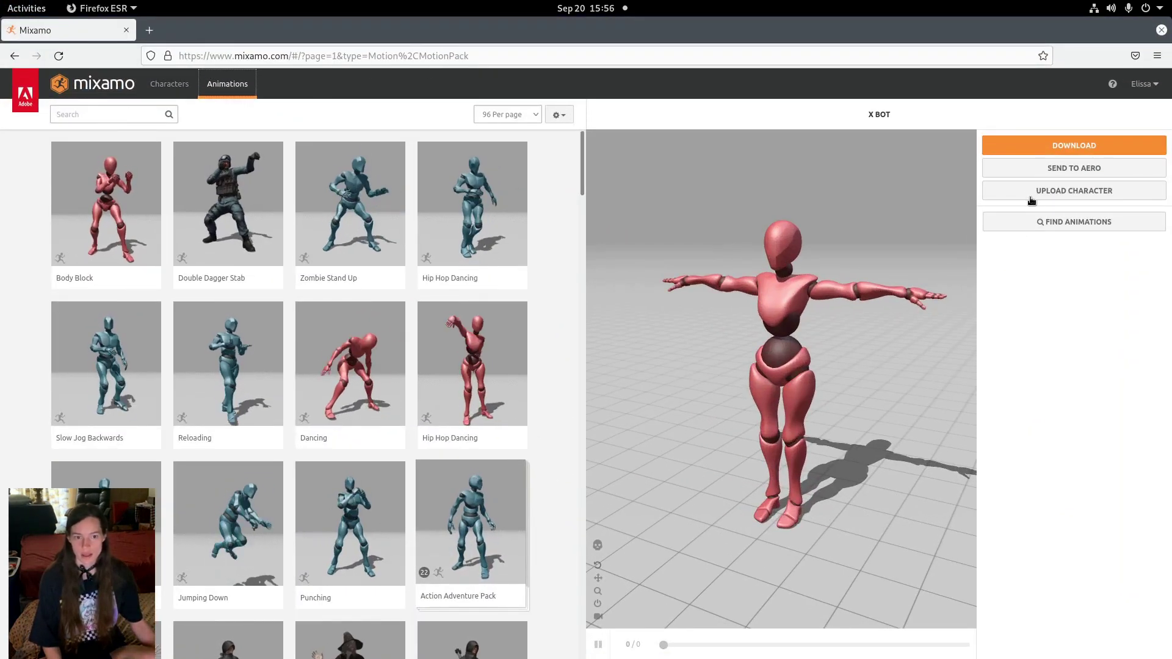
pyautogui.click(1058, 193)
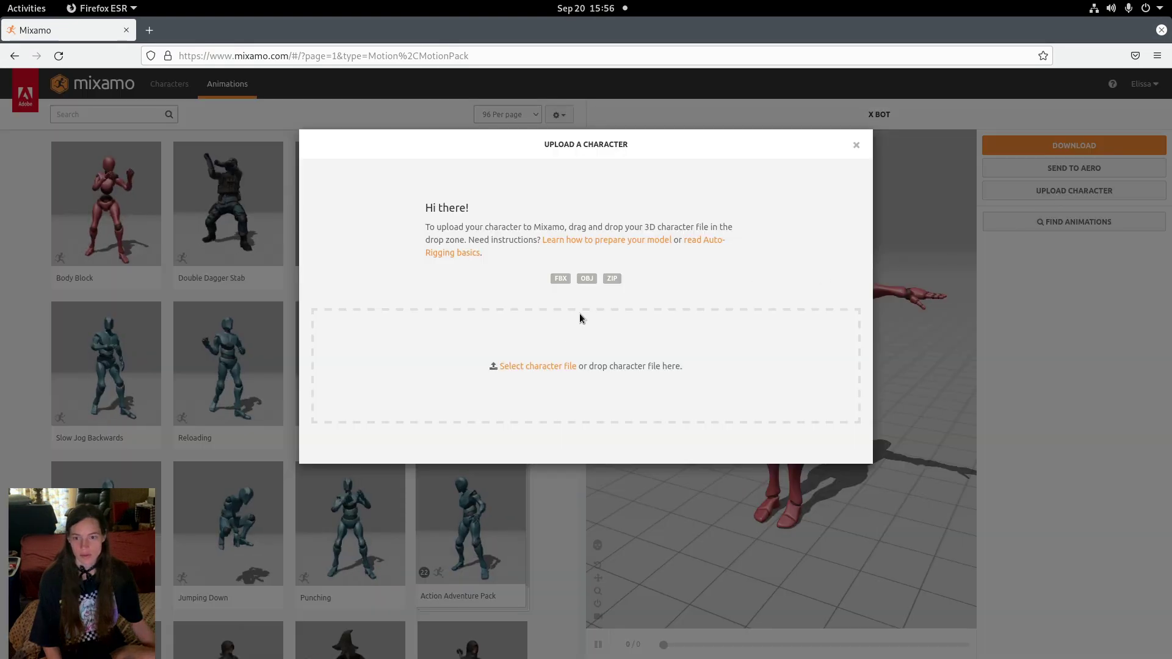
pyautogui.click(540, 366)
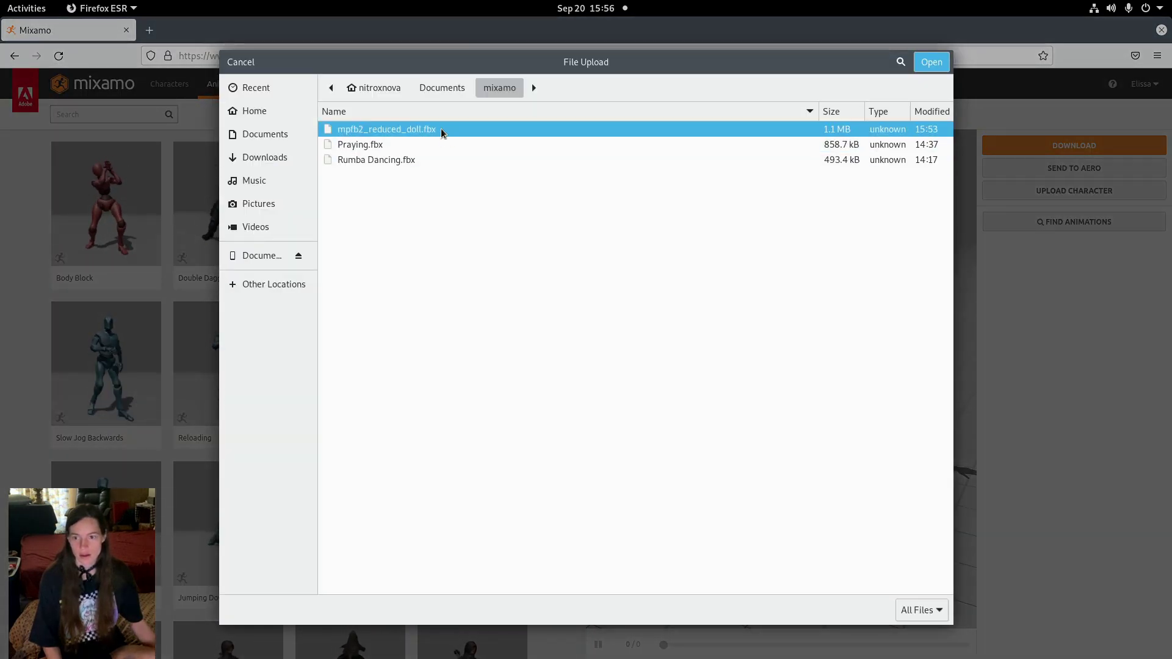
pyautogui.doubleClick(453, 131)
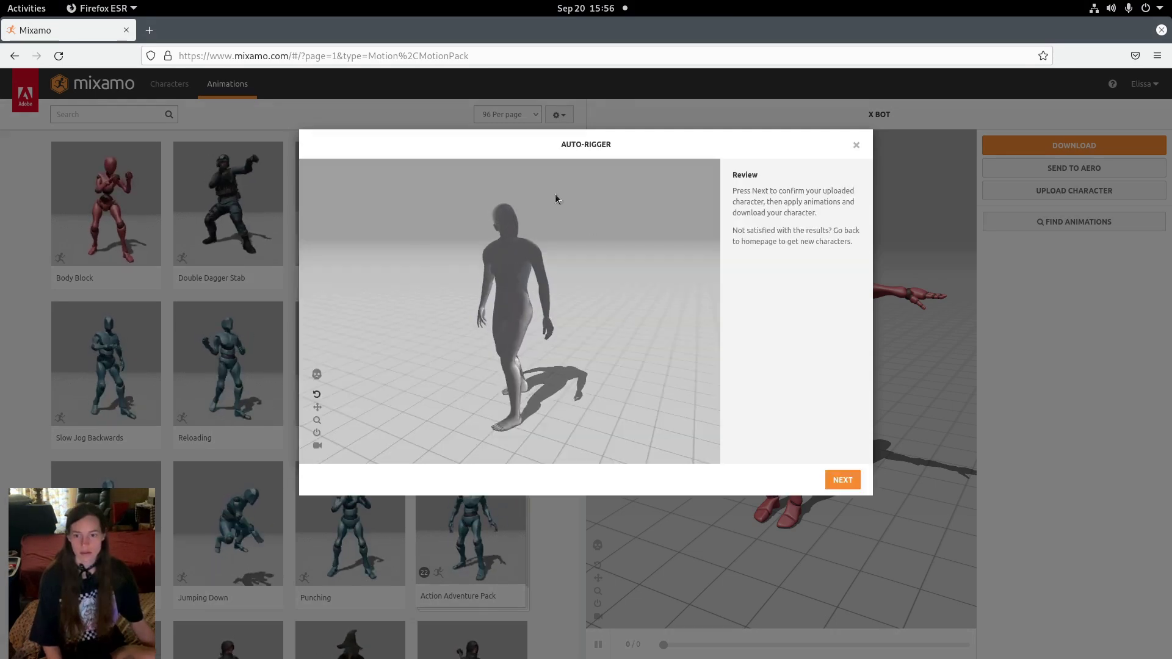
pyautogui.click(844, 480)
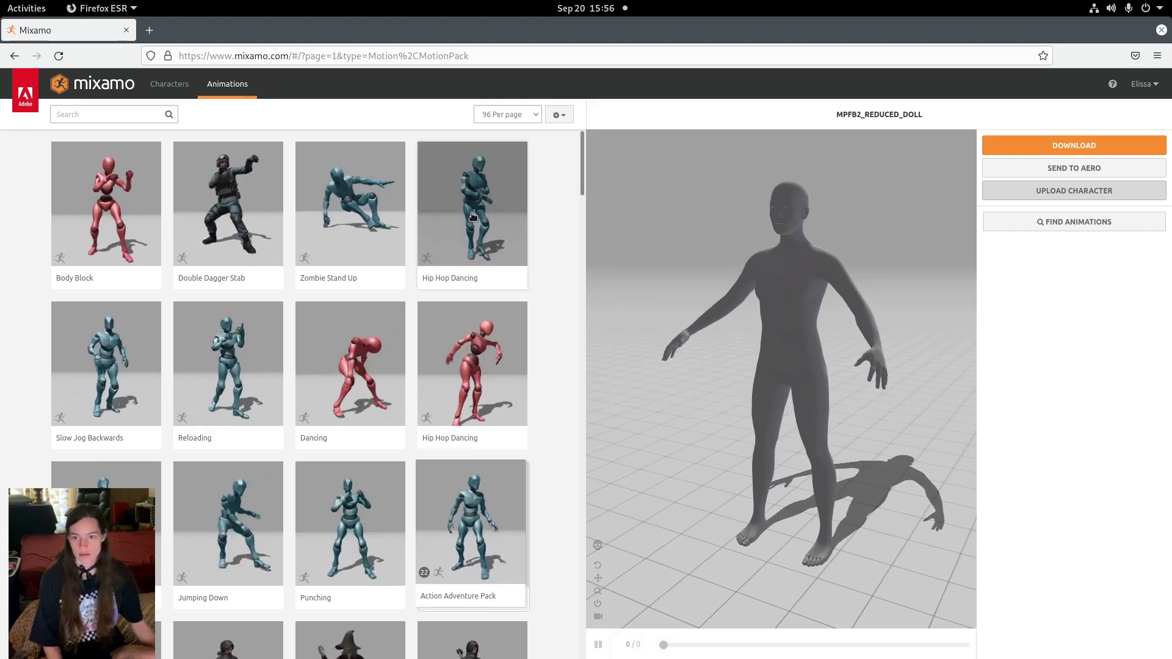
# Apply Hip Hop Dancing to the doll and download it as FBX Without Skin
pyautogui.click(470, 220)
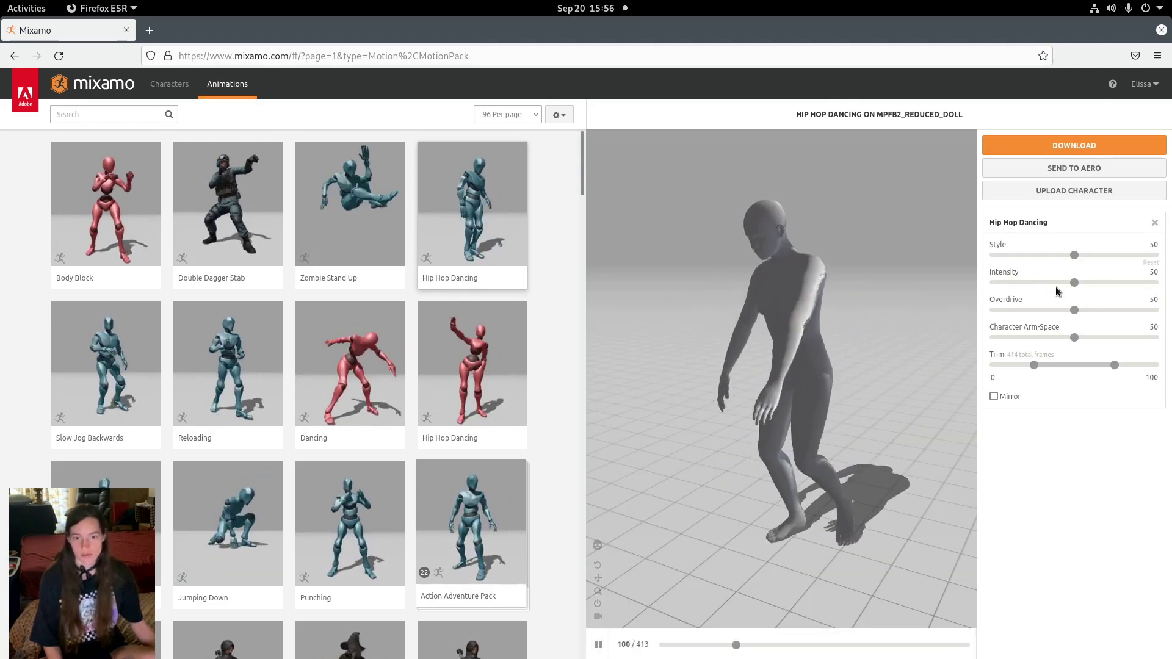
pyautogui.click(1084, 146)
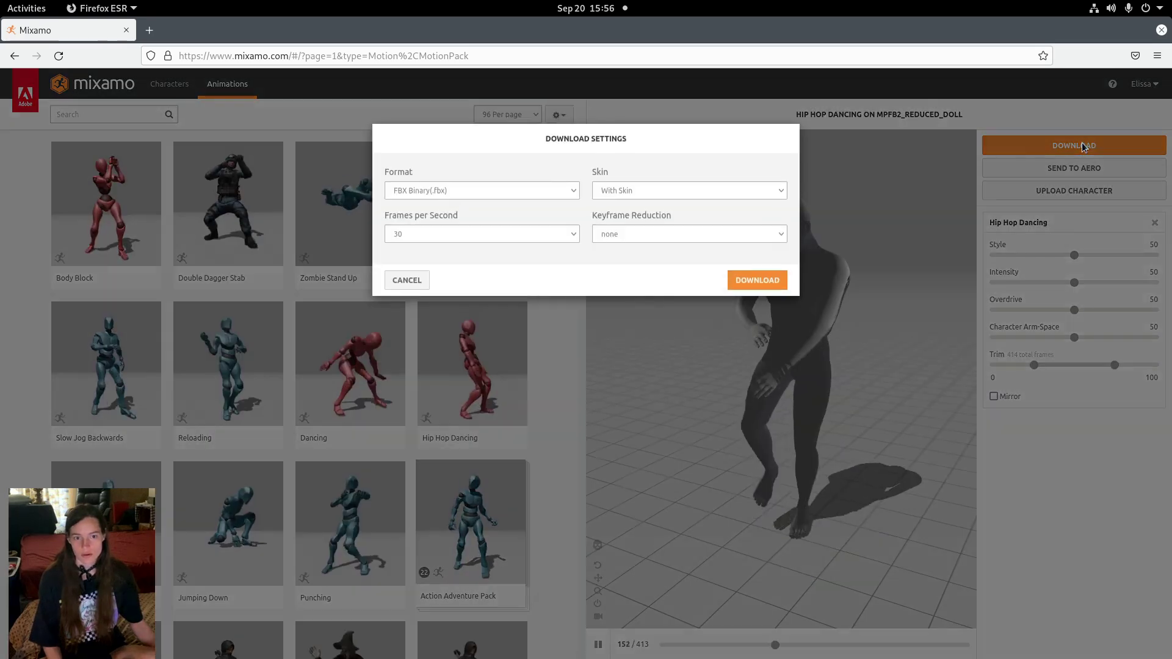
pyautogui.click(644, 196)
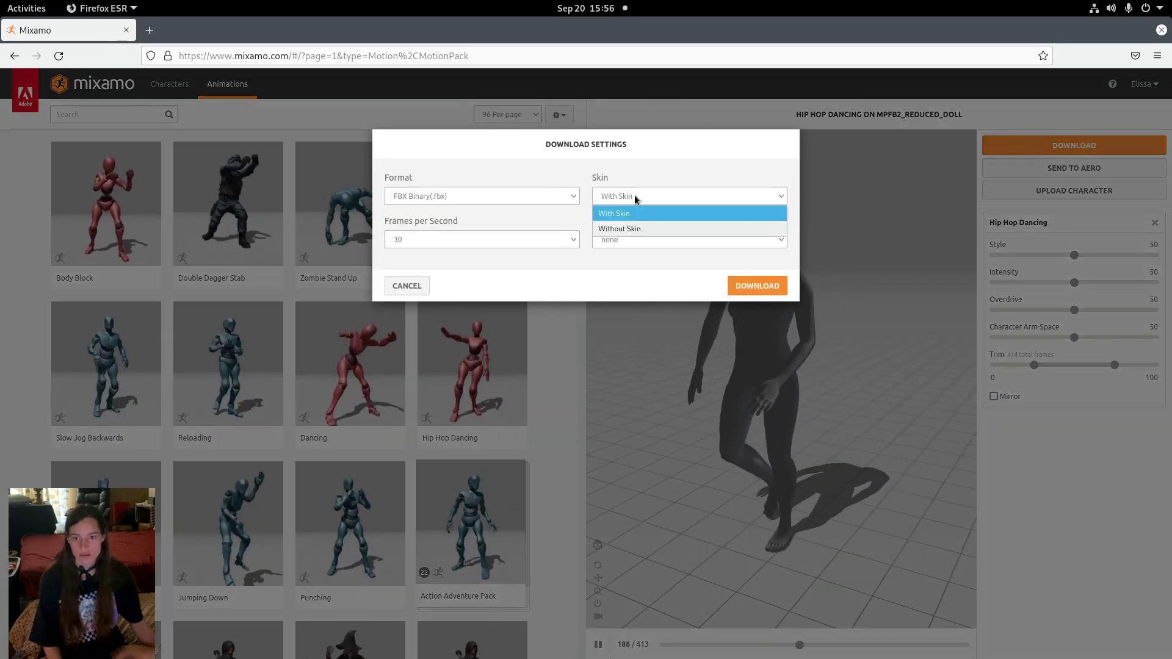
pyautogui.click(629, 223)
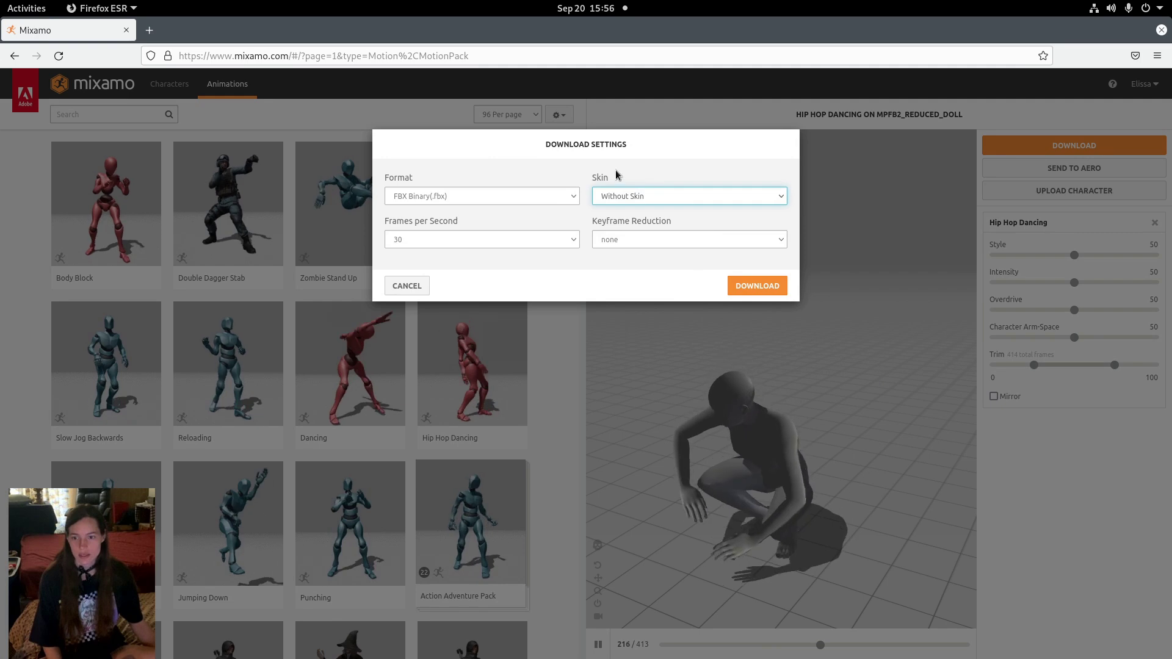
pyautogui.click(762, 286)
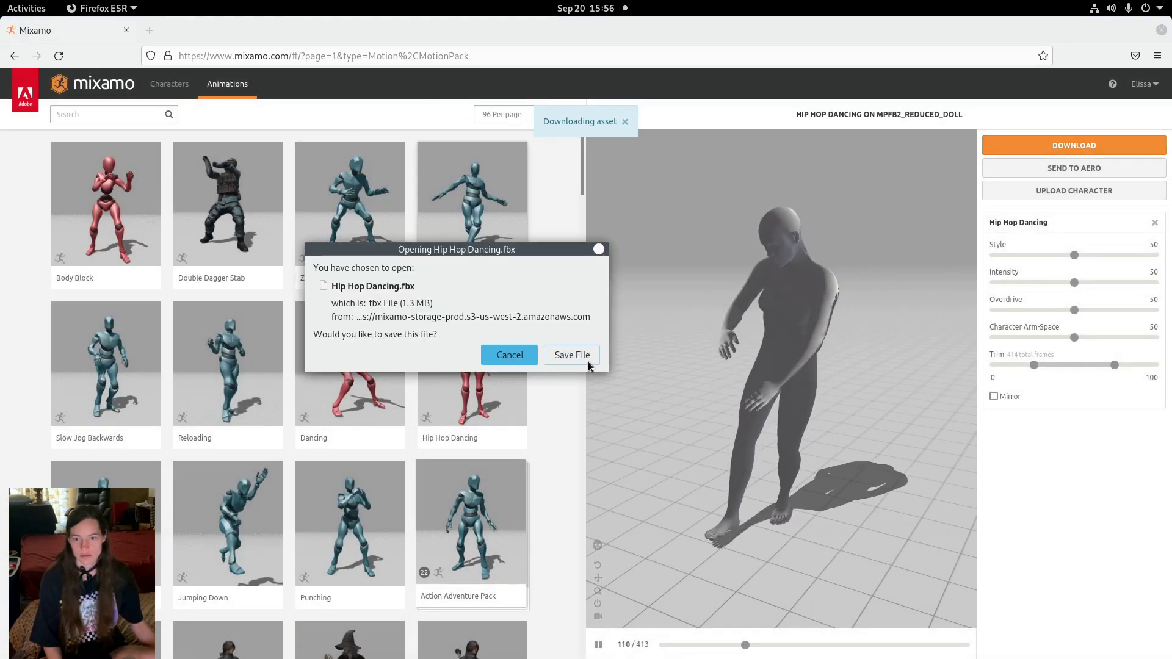
pyautogui.click(572, 355)
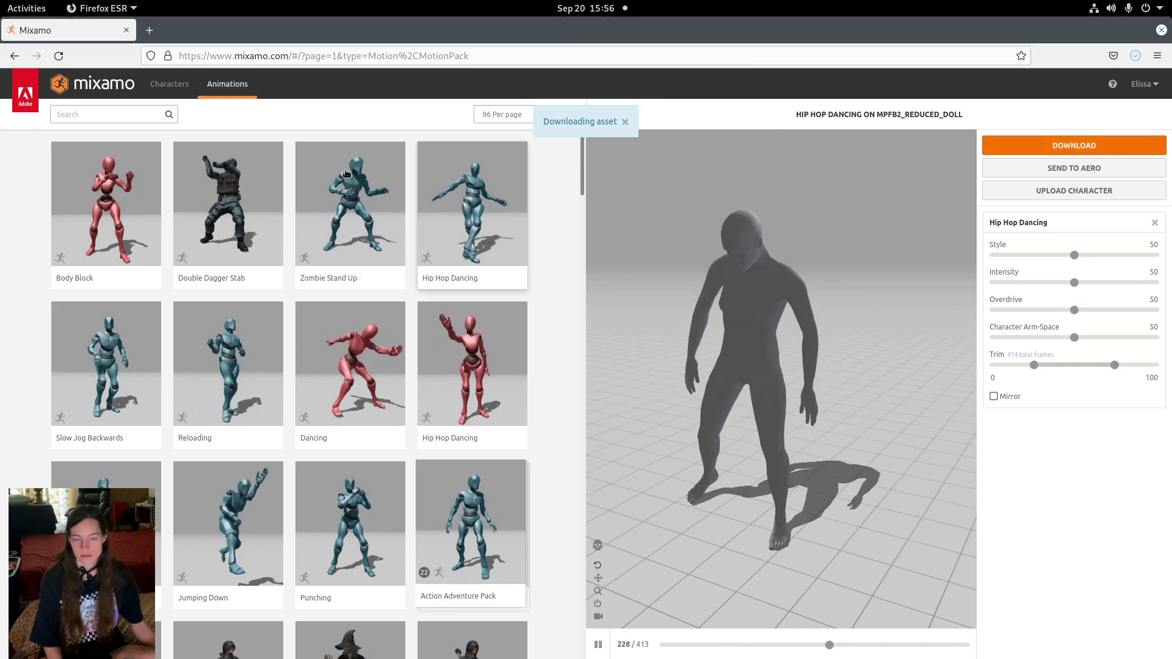
# Back in Blender, delete the old Human.rig_reduced and Human.rig_body_reduced objects
pyautogui.press('super')
pyautogui.click(367, 391)
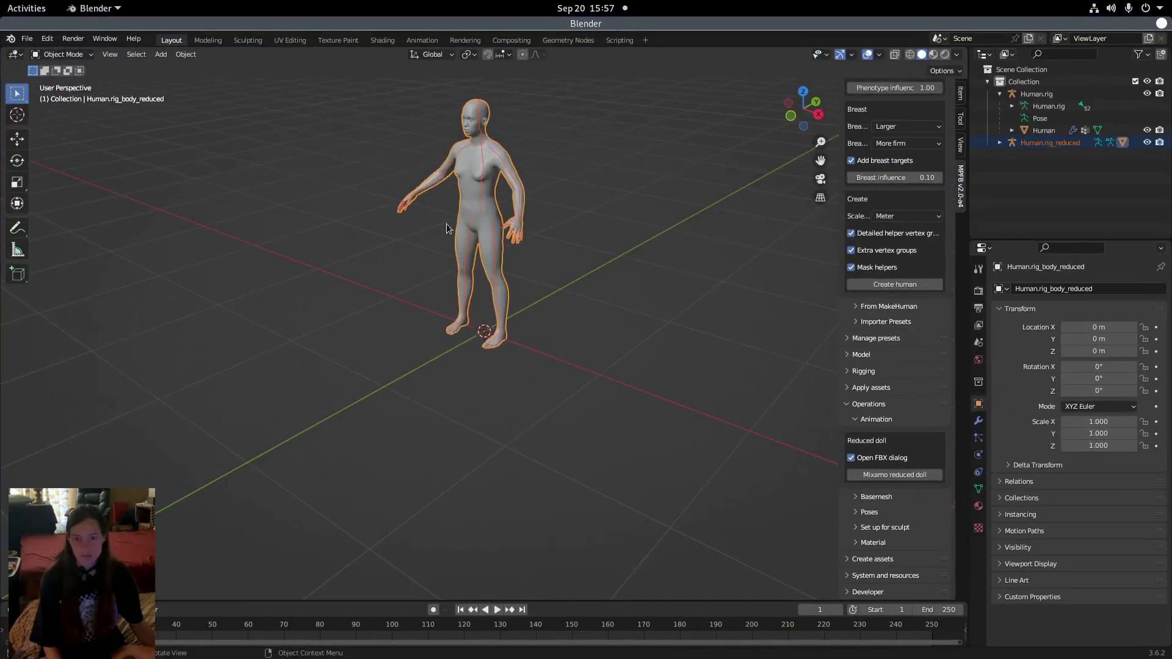
pyautogui.click(28, 38)
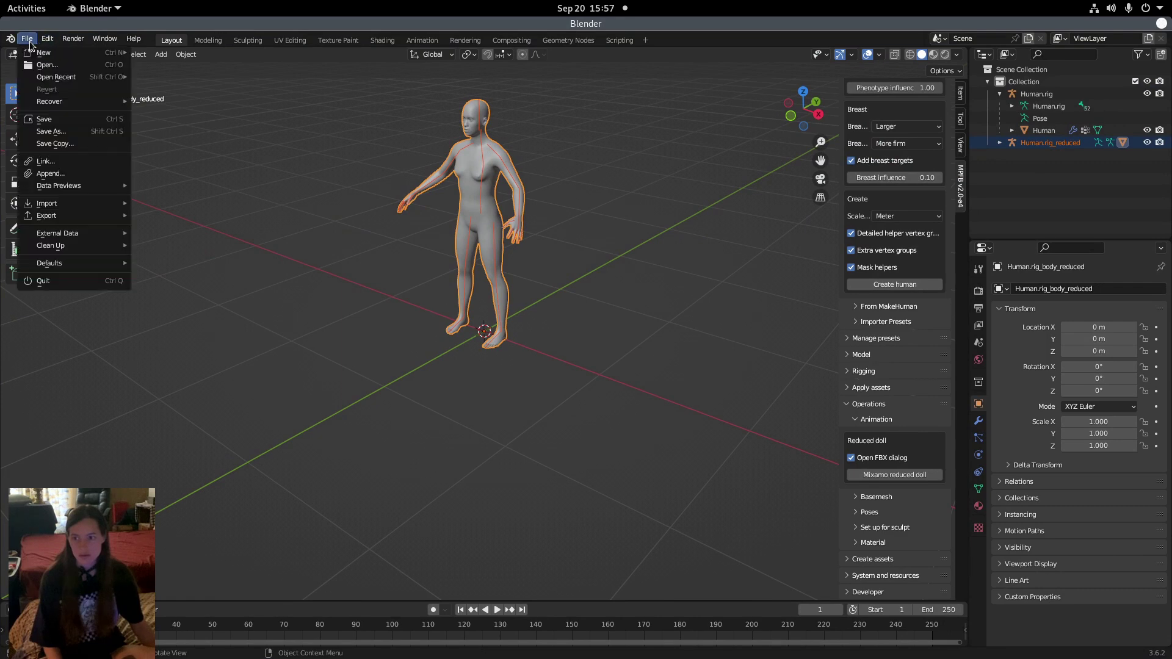
pyautogui.rightClick(1033, 148)
pyautogui.press('Escape')
pyautogui.click(1046, 145)
pyautogui.rightClick(1050, 144)
pyautogui.click(1053, 144)
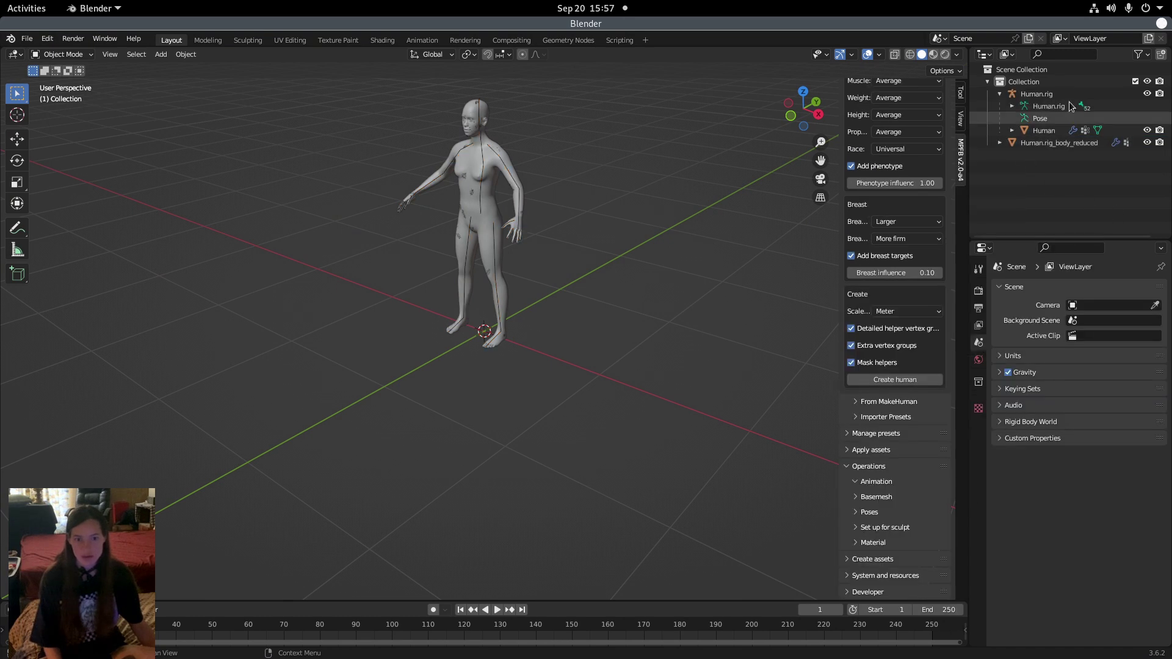
pyautogui.click(1043, 144)
pyautogui.rightClick(1036, 146)
pyautogui.click(1013, 149)
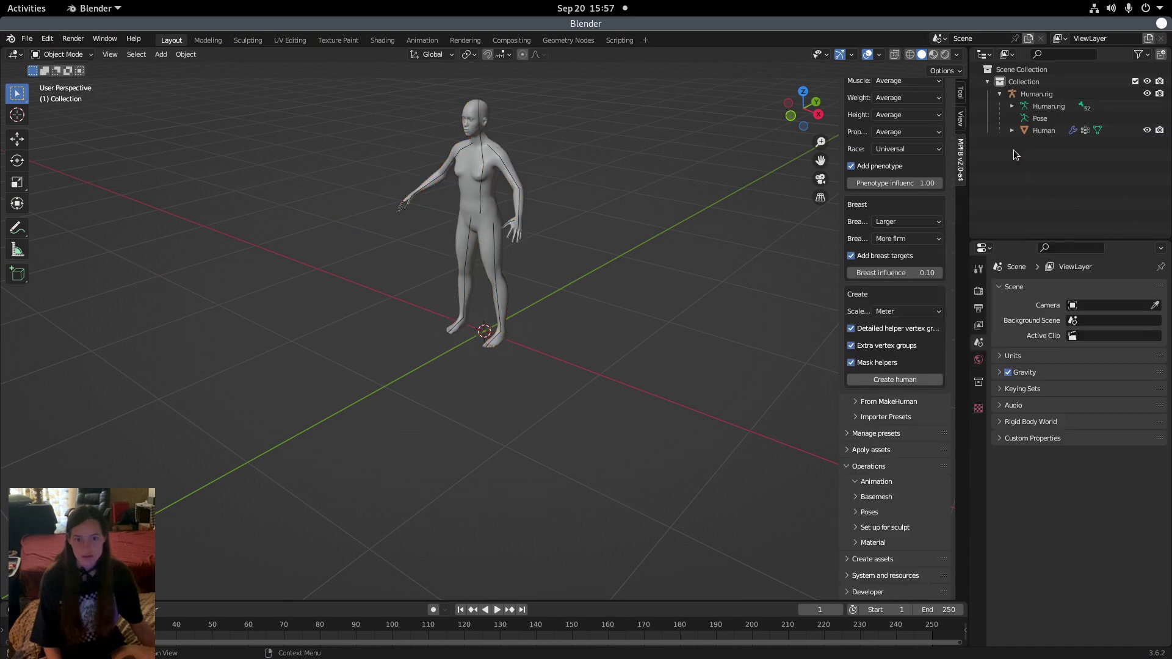
pyautogui.click(1032, 93)
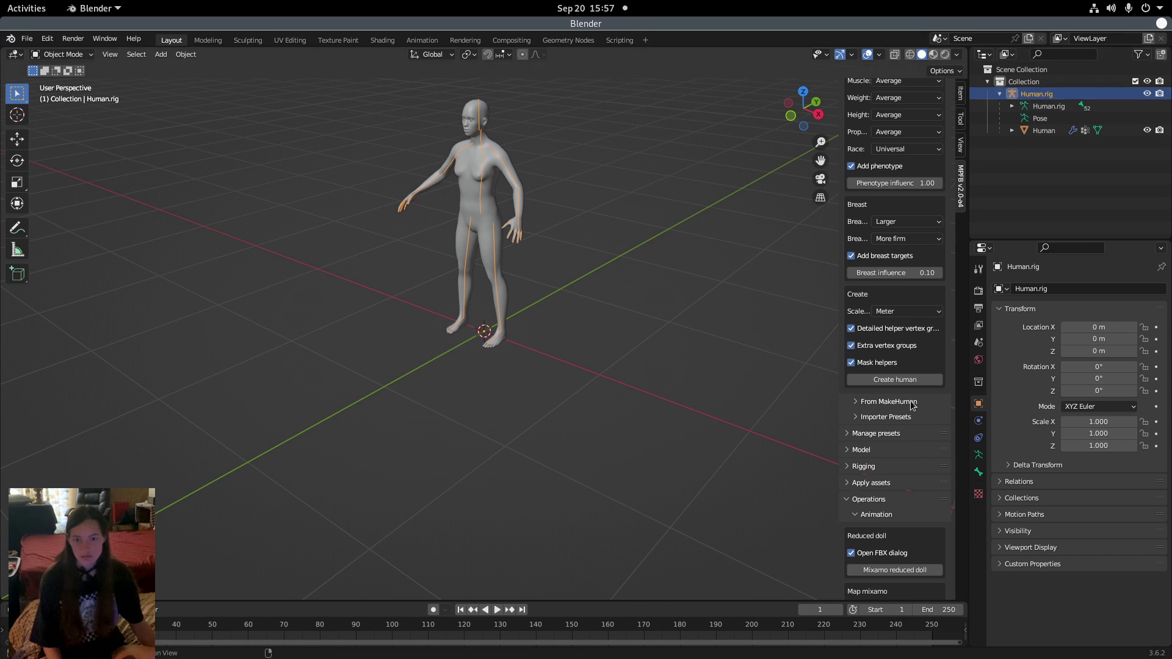
# Import Hip Hop Dancing.fbx from Downloads as an FBX file
pyautogui.click(27, 39)
pyautogui.click(27, 38)
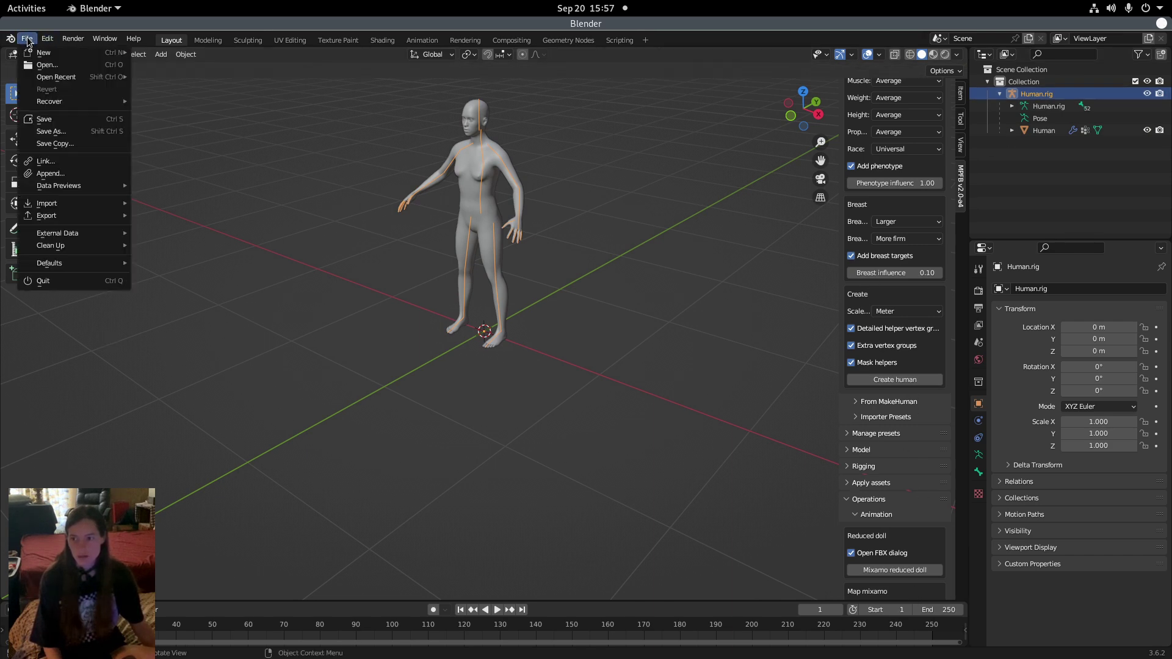
pyautogui.moveTo(58, 204)
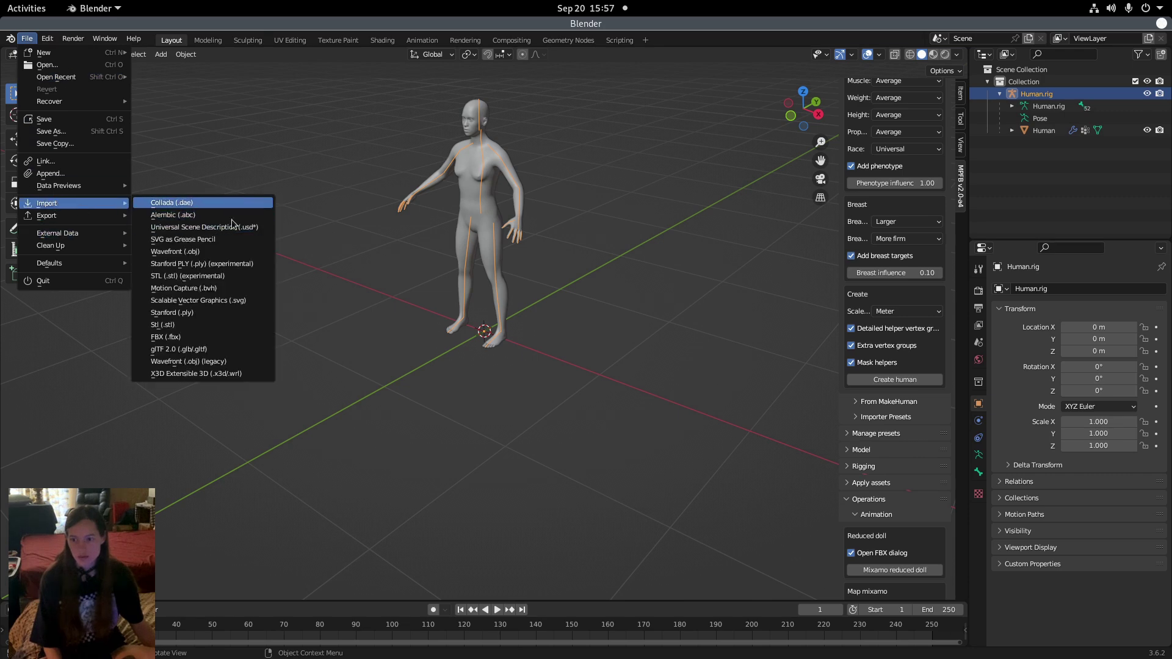
pyautogui.click(214, 339)
pyautogui.click(311, 396)
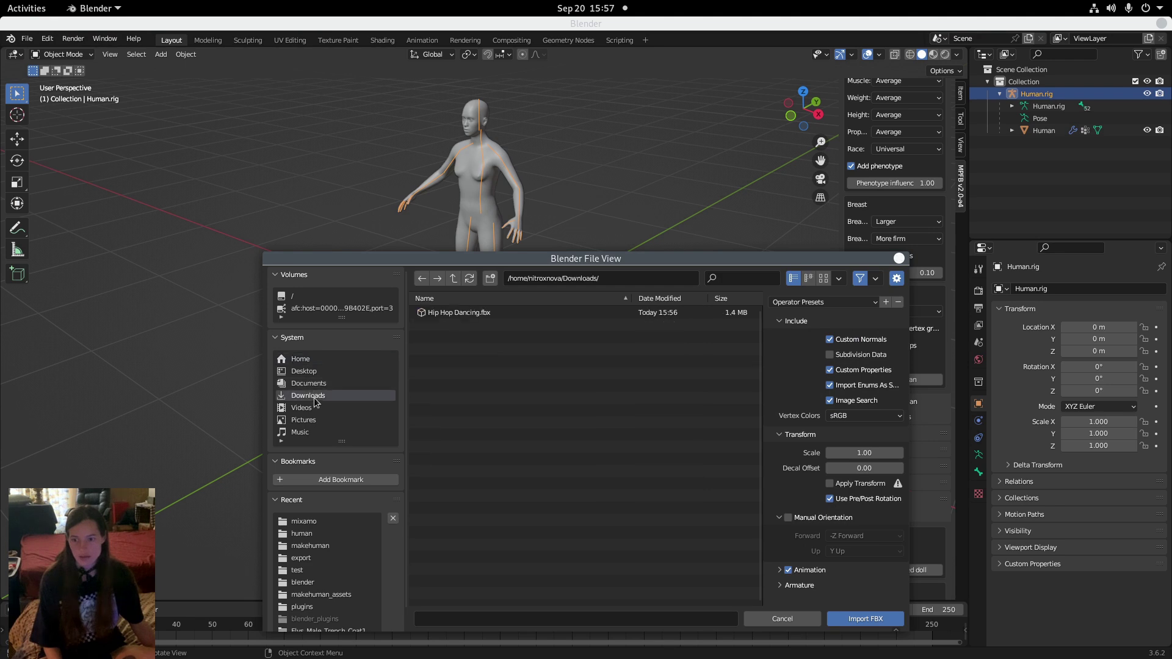
pyautogui.doubleClick(508, 312)
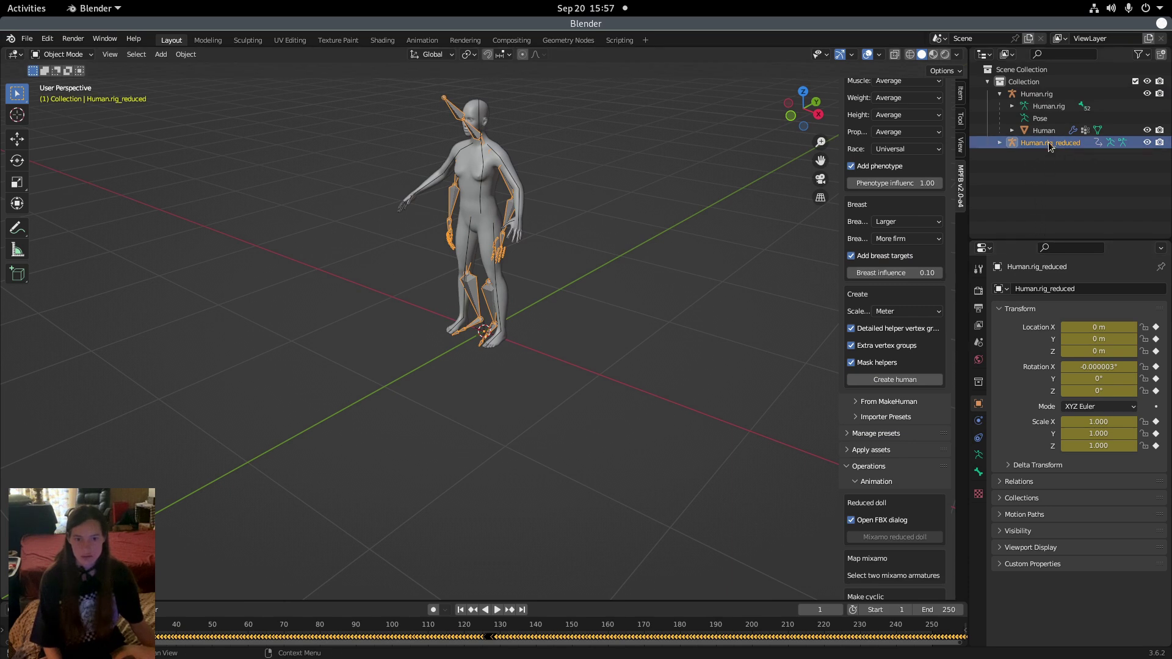
# Snap Human.rig to the Mixamo motion from Human.rig_reduced and play the dance
pyautogui.scroll(-5, 888, 358)
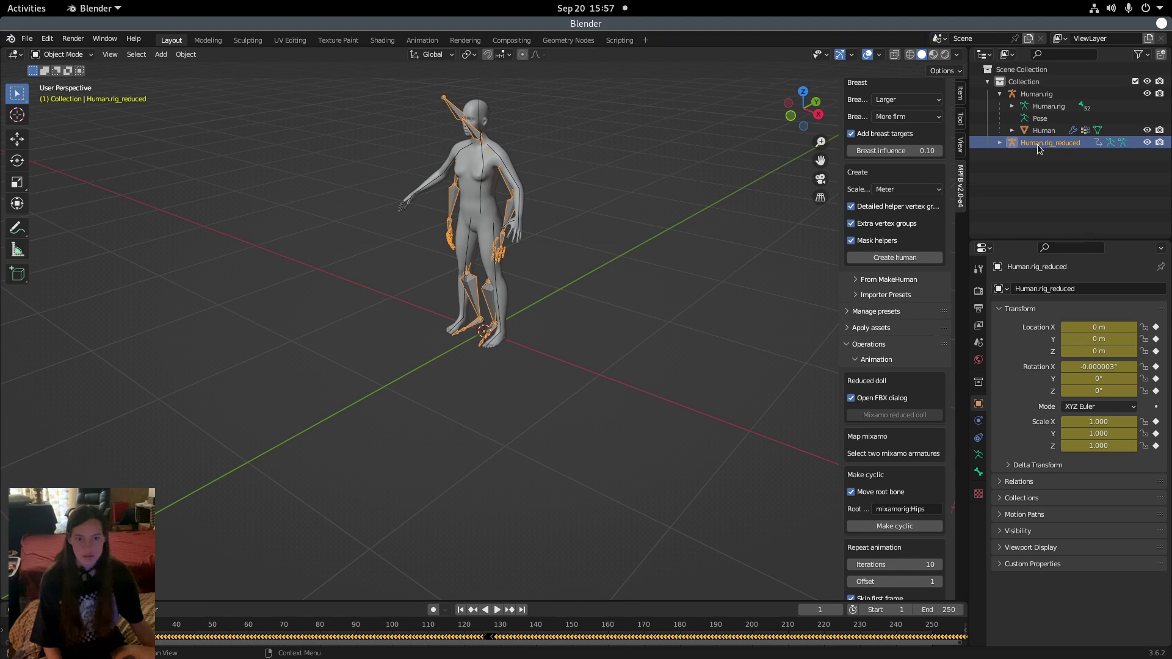
pyautogui.keyDown('ctrl'); pyautogui.click(1047, 94); pyautogui.keyUp('ctrl')
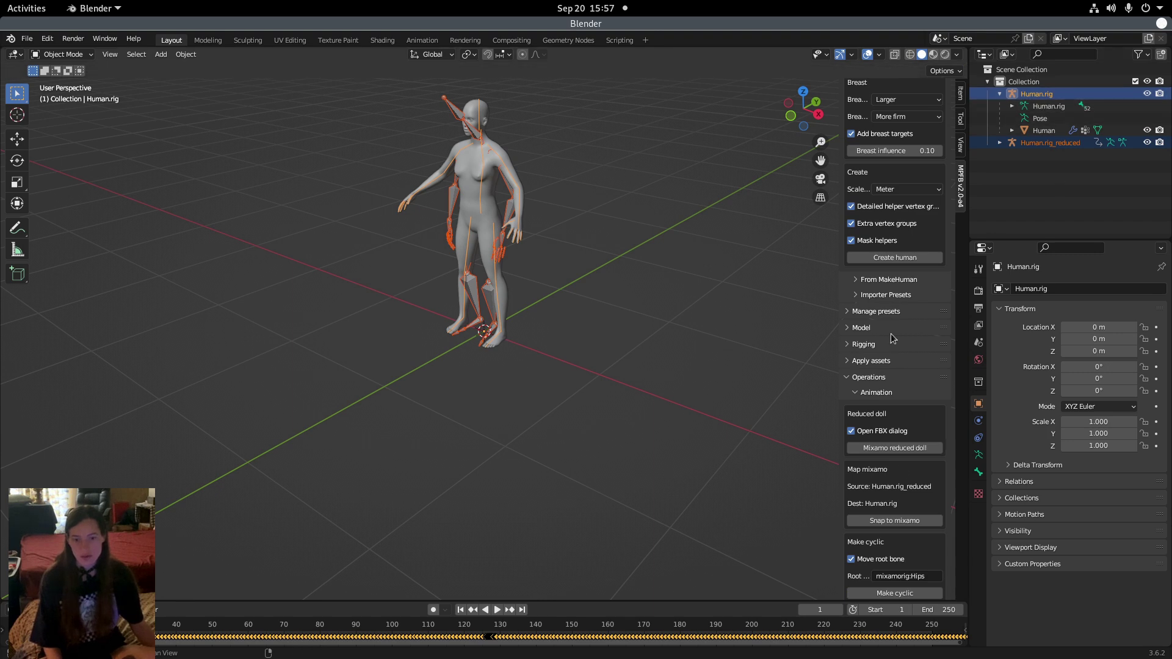
pyautogui.scroll(-4, 889, 325)
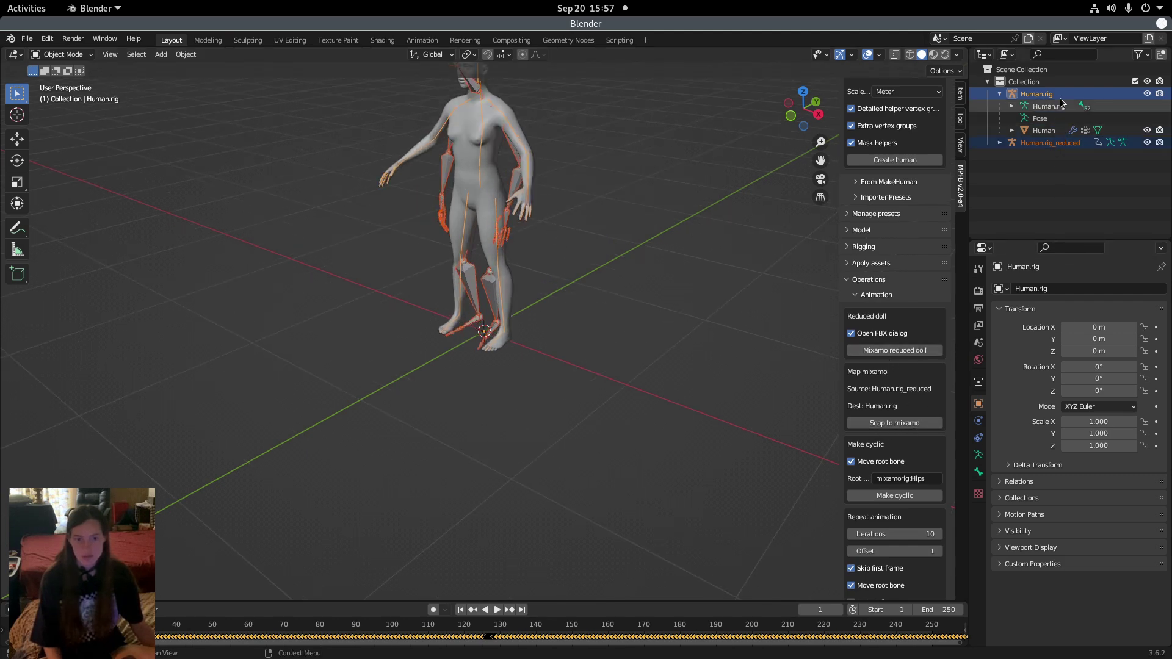
pyautogui.click(1064, 145)
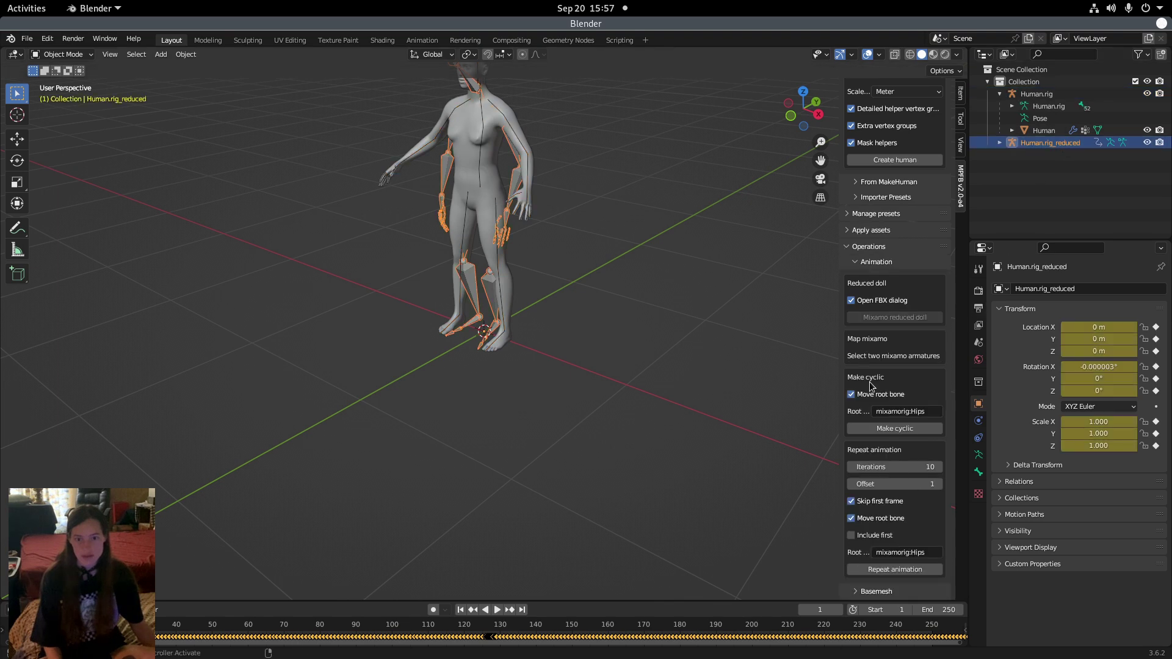
pyautogui.keyDown('ctrl'); pyautogui.click(1038, 95); pyautogui.keyUp('ctrl')
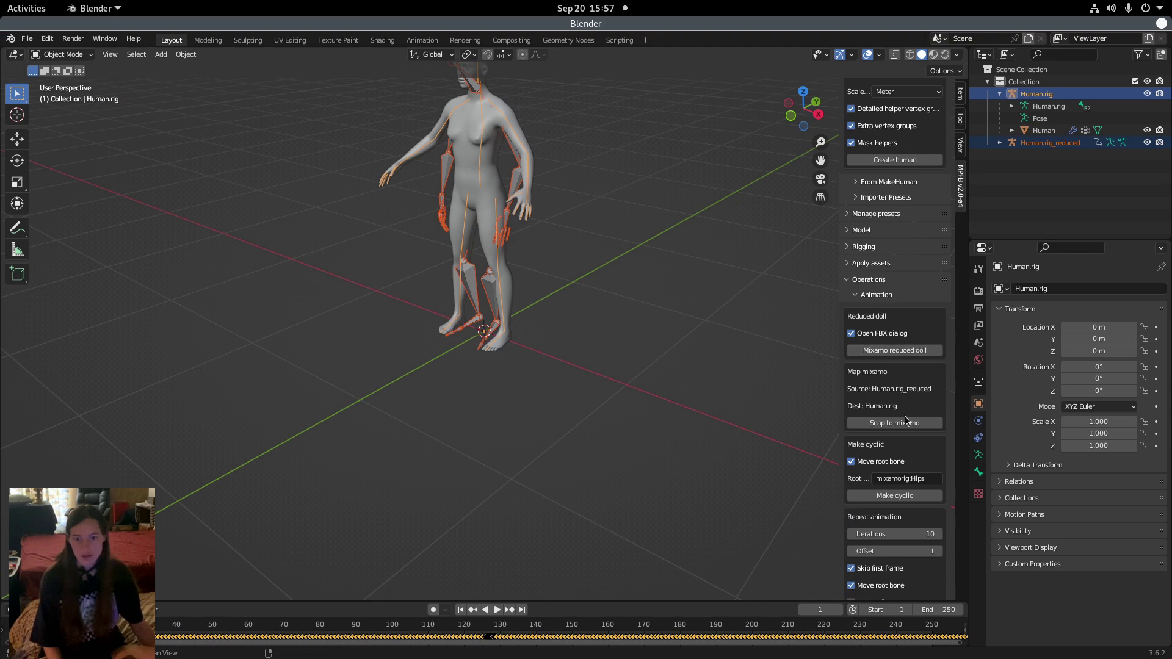
pyautogui.click(900, 426)
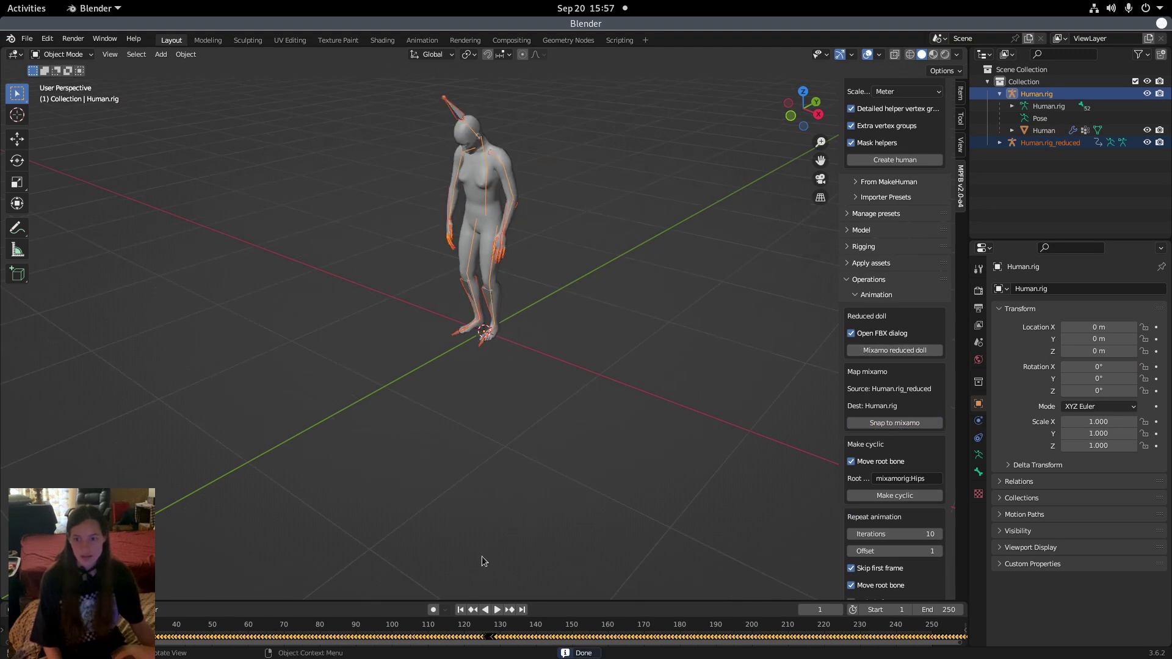
pyautogui.click(498, 610)
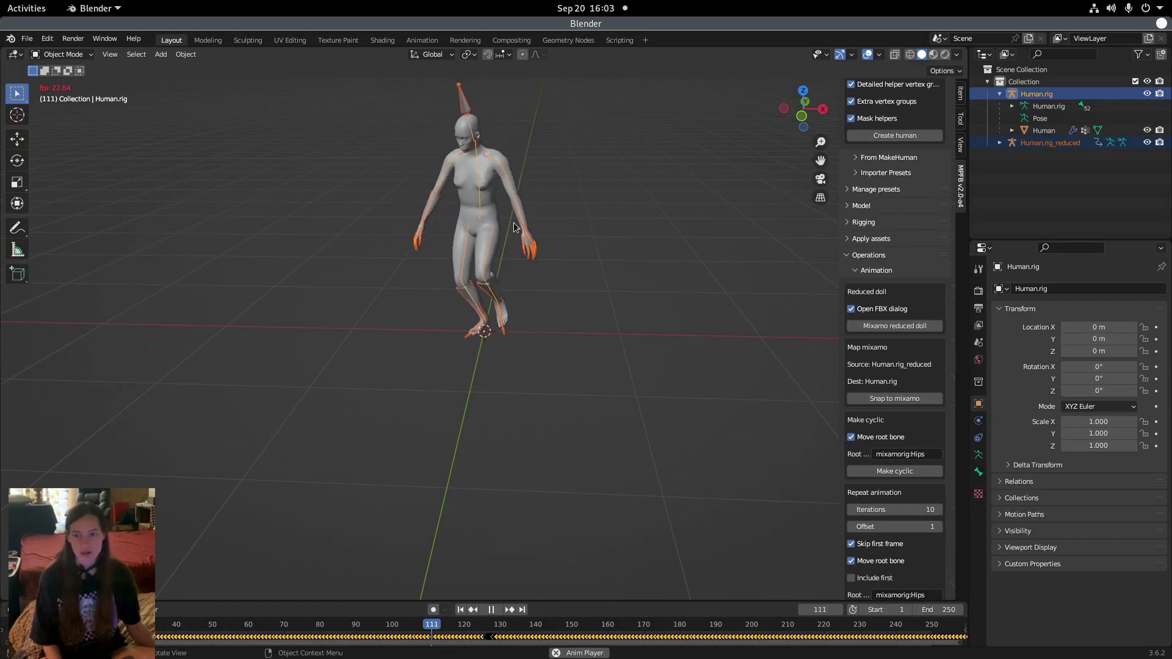
# Stop playback, then download Mixamo's Punching animation as FBX Binary, Without Skin, 30 fps
pyautogui.click(490, 611)
pyautogui.moveTo(1, 1)
pyautogui.click(721, 328)
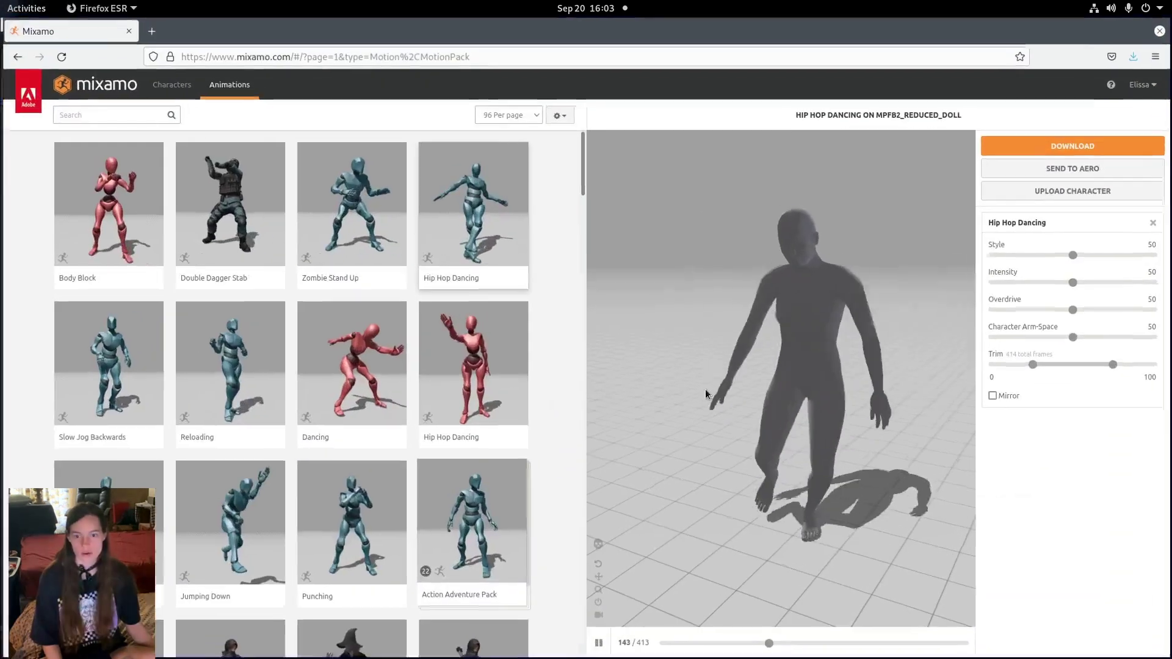
pyautogui.click(343, 511)
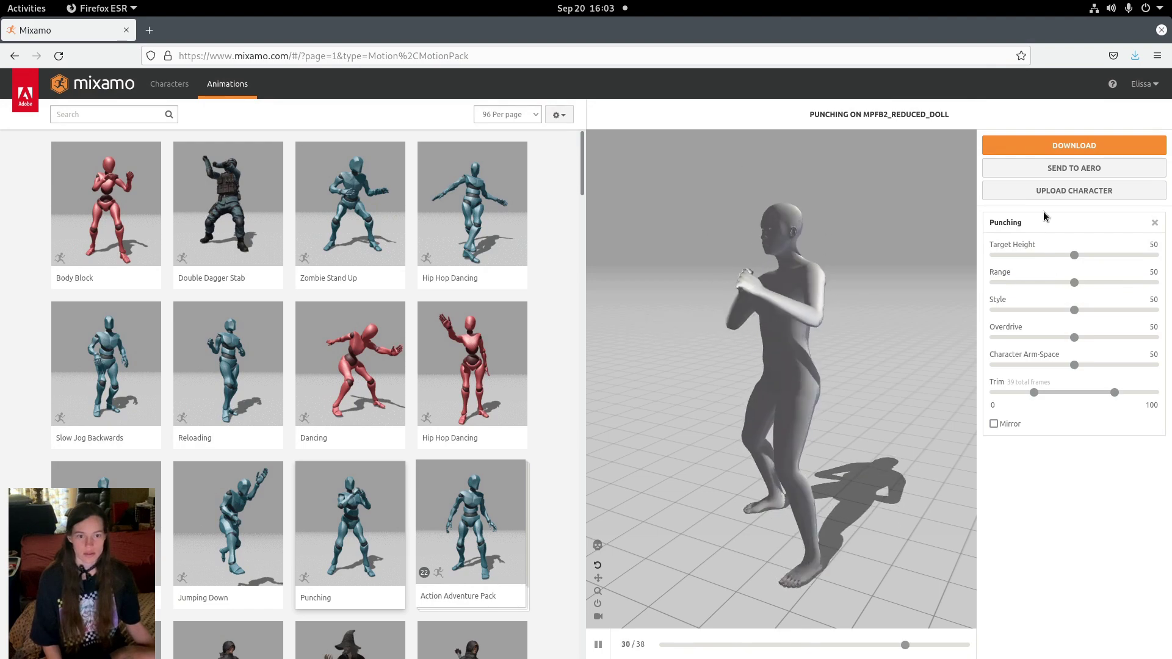
pyautogui.click(1073, 147)
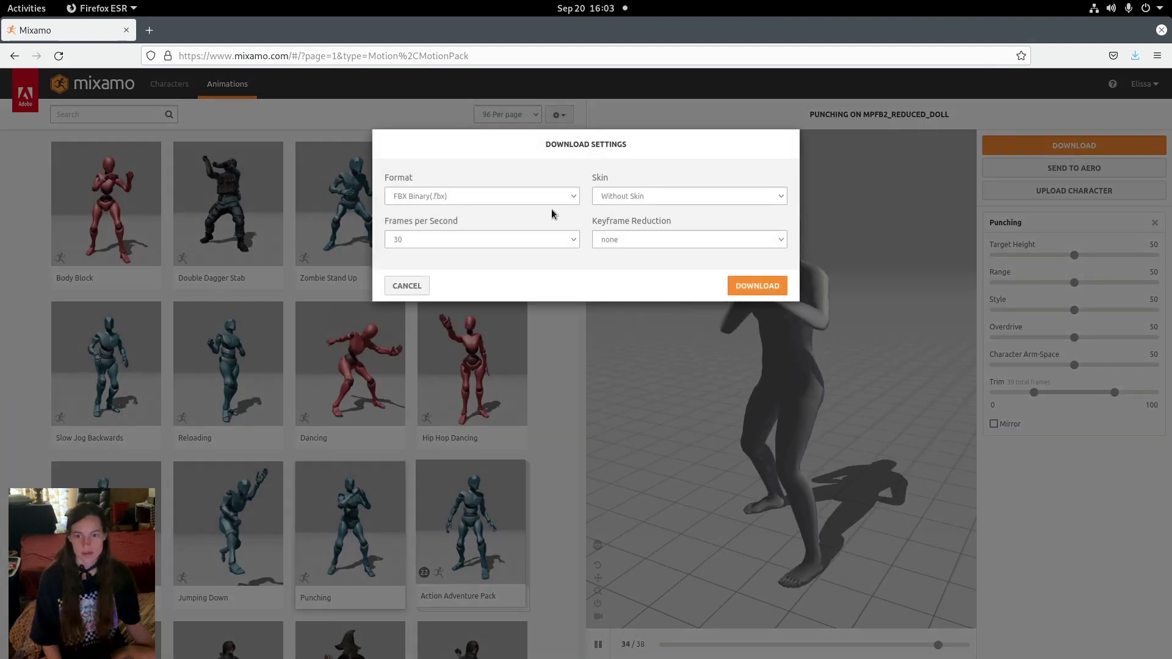
pyautogui.click(756, 285)
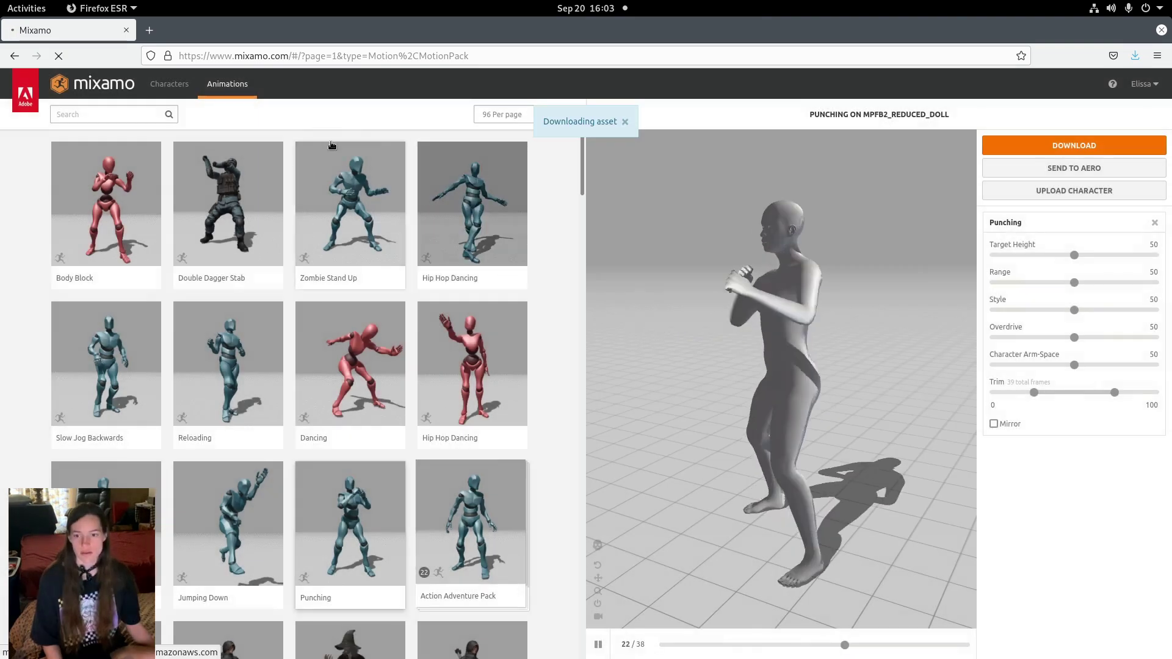
# Import Punching.fbx from Downloads into Blender and orbit to view both figures
pyautogui.moveTo(3, 4)
pyautogui.click(325, 341)
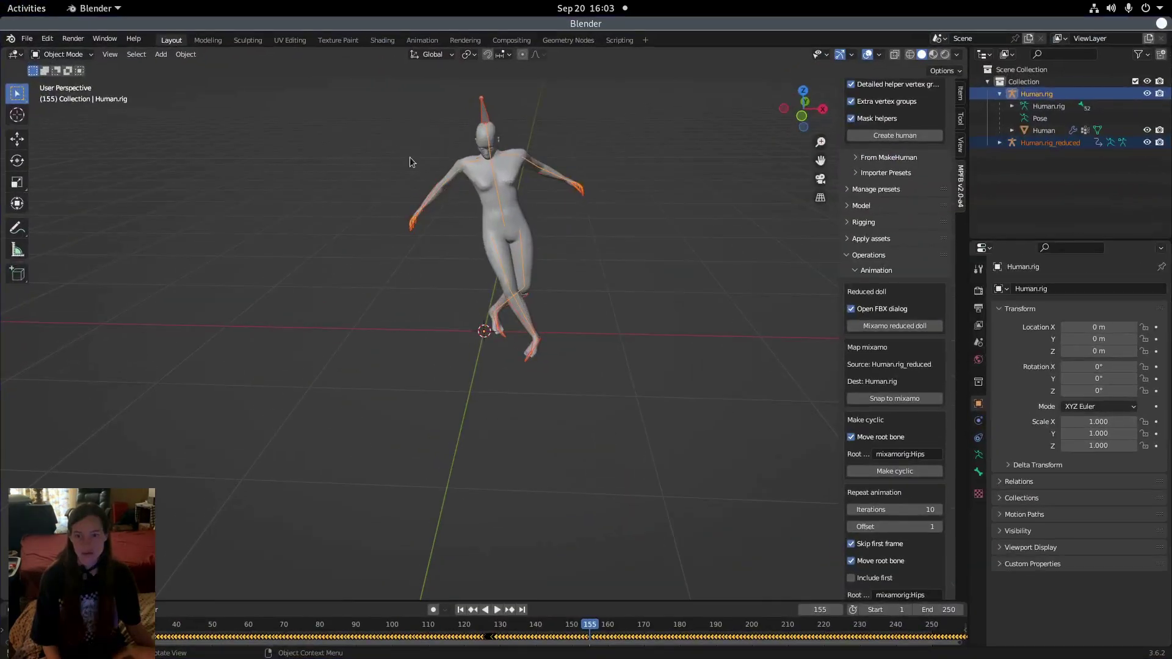
pyautogui.click(28, 38)
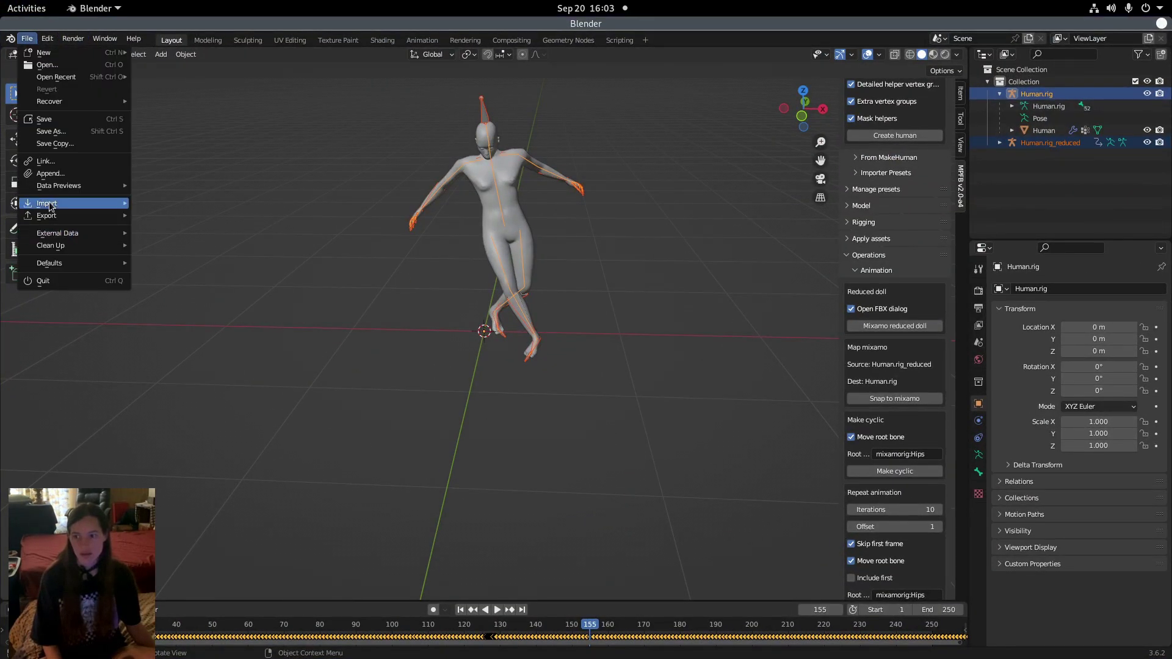
pyautogui.moveTo(67, 204)
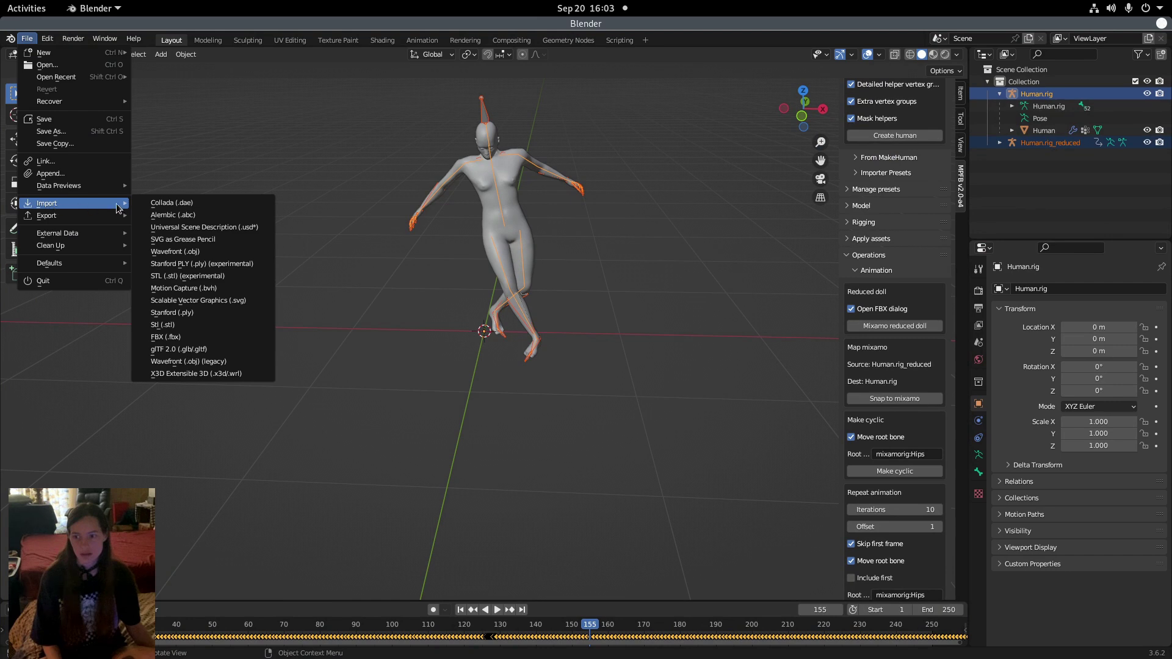
pyautogui.click(186, 338)
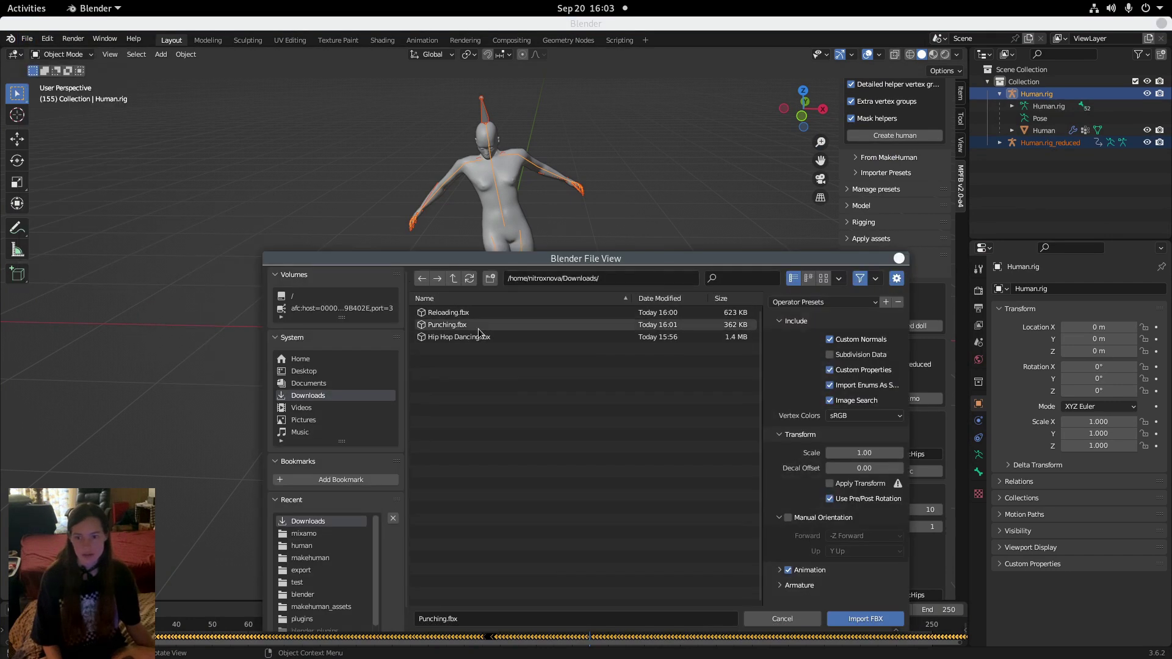
pyautogui.doubleClick(480, 327)
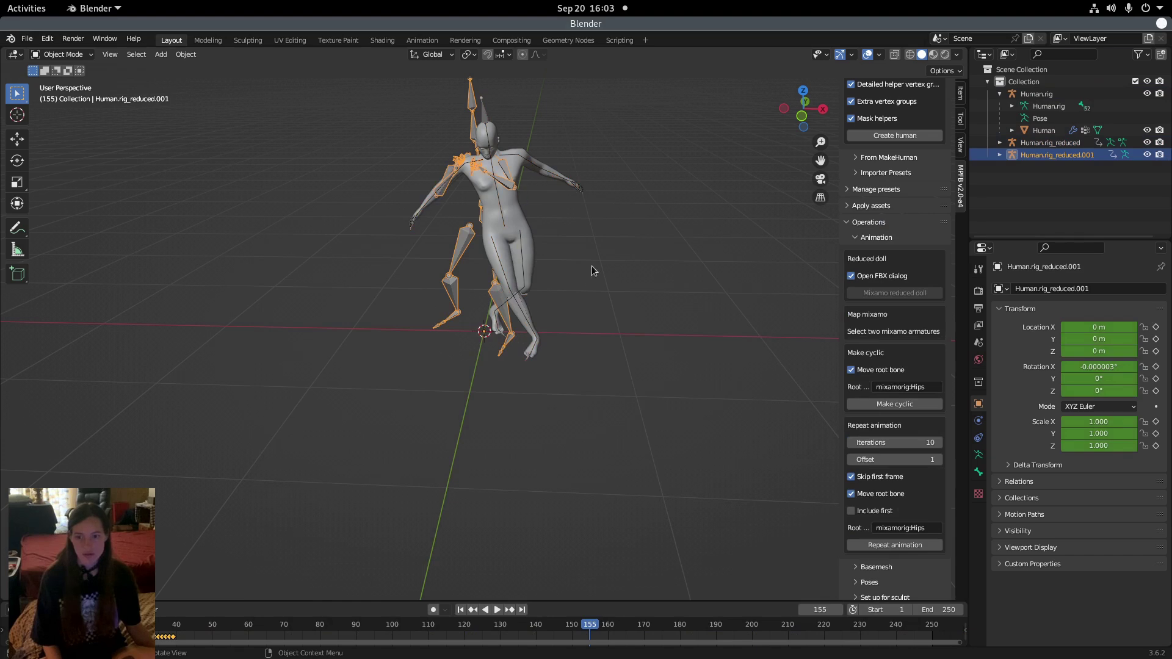
pyautogui.moveTo(610, 285); pyautogui.dragTo(423, 130, button='middle')
pyautogui.moveTo(664, 278); pyautogui.dragTo(629, 257, button='middle')
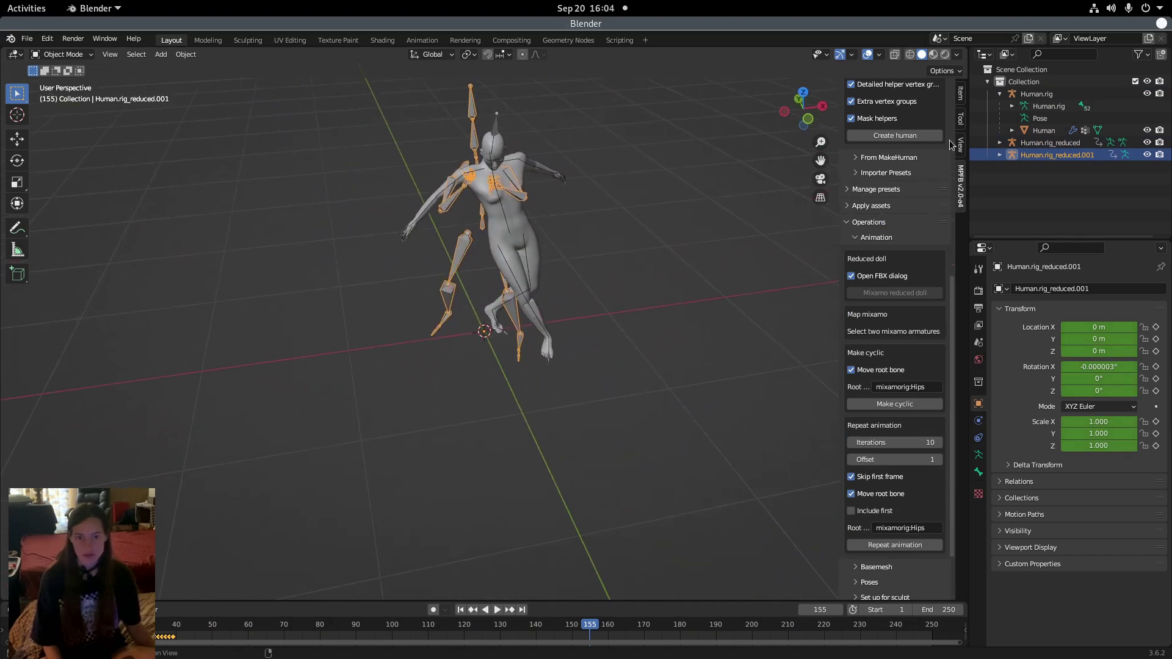
# Retarget Human.rig onto the Punching motion and select the older Human.rig_reduced
pyautogui.keyDown('ctrl'); pyautogui.click(1037, 94); pyautogui.keyUp('ctrl')
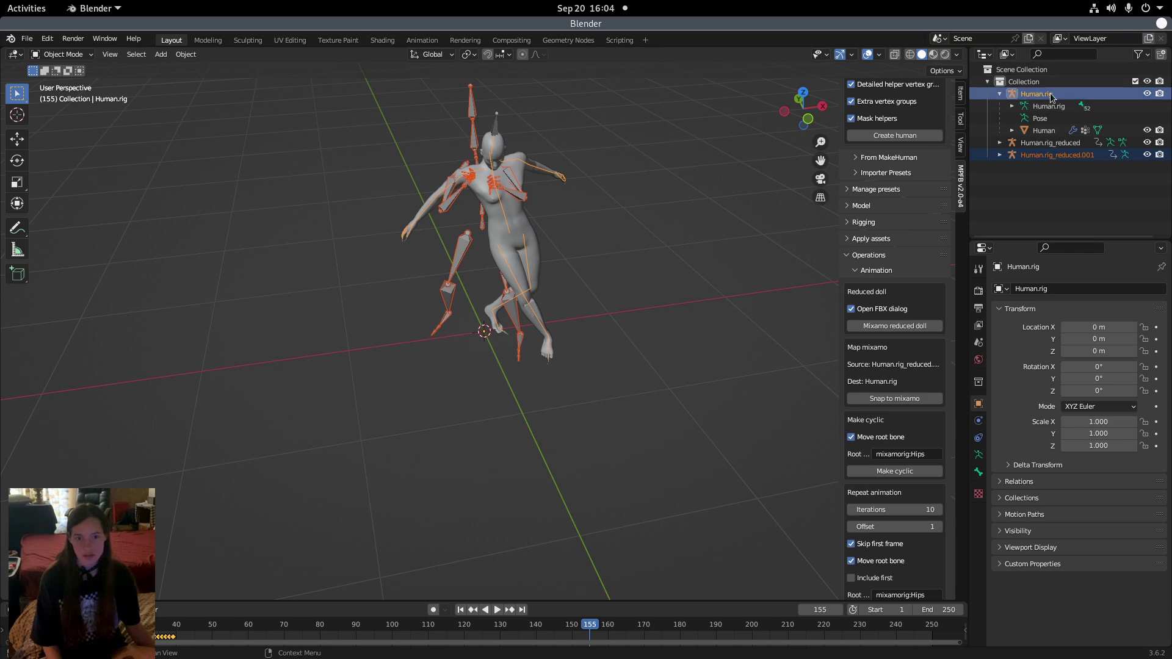
pyautogui.click(881, 401)
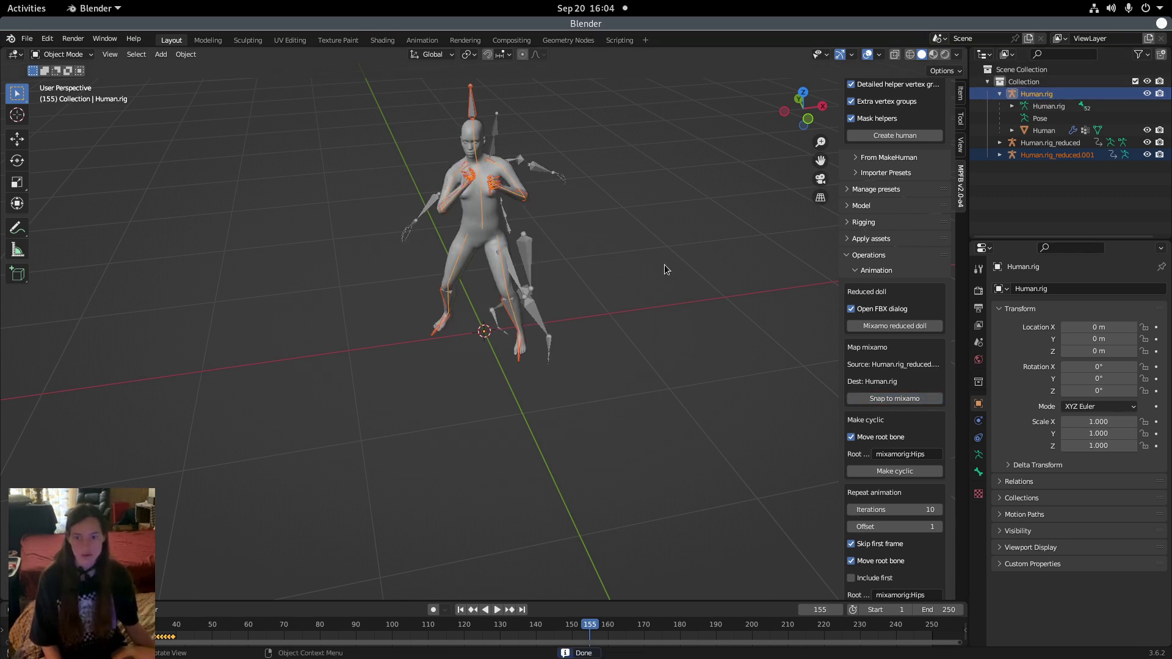
pyautogui.moveTo(668, 265); pyautogui.dragTo(568, 254, button='middle')
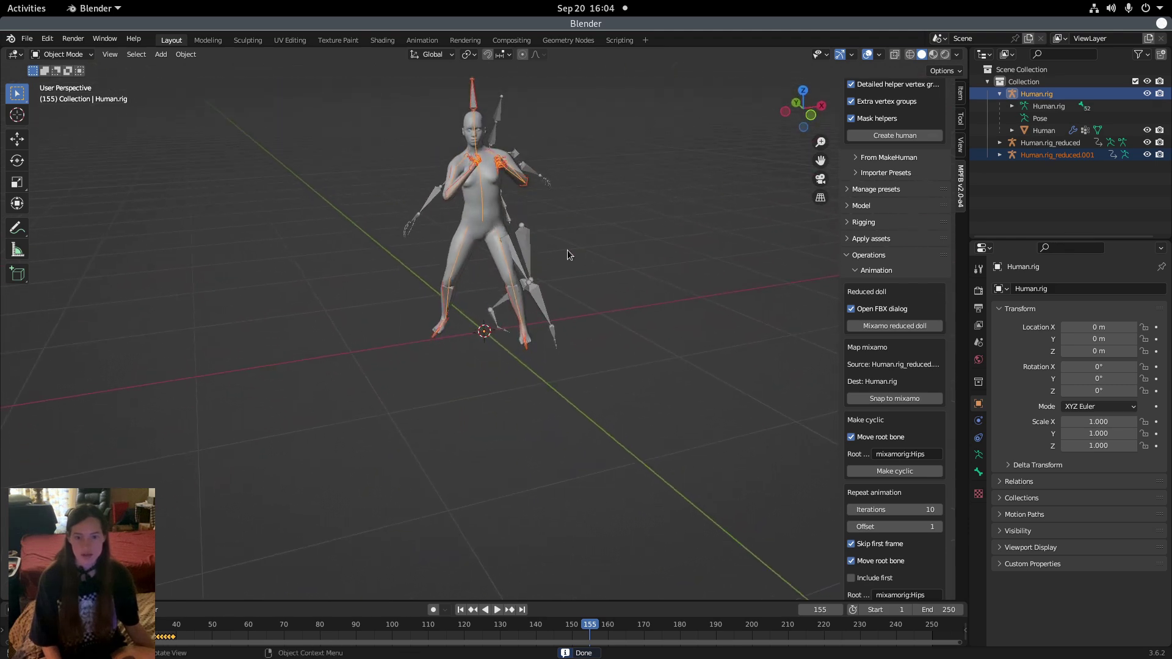
pyautogui.click(1054, 144)
pyautogui.moveTo(635, 303); pyautogui.dragTo(596, 287, button='middle')
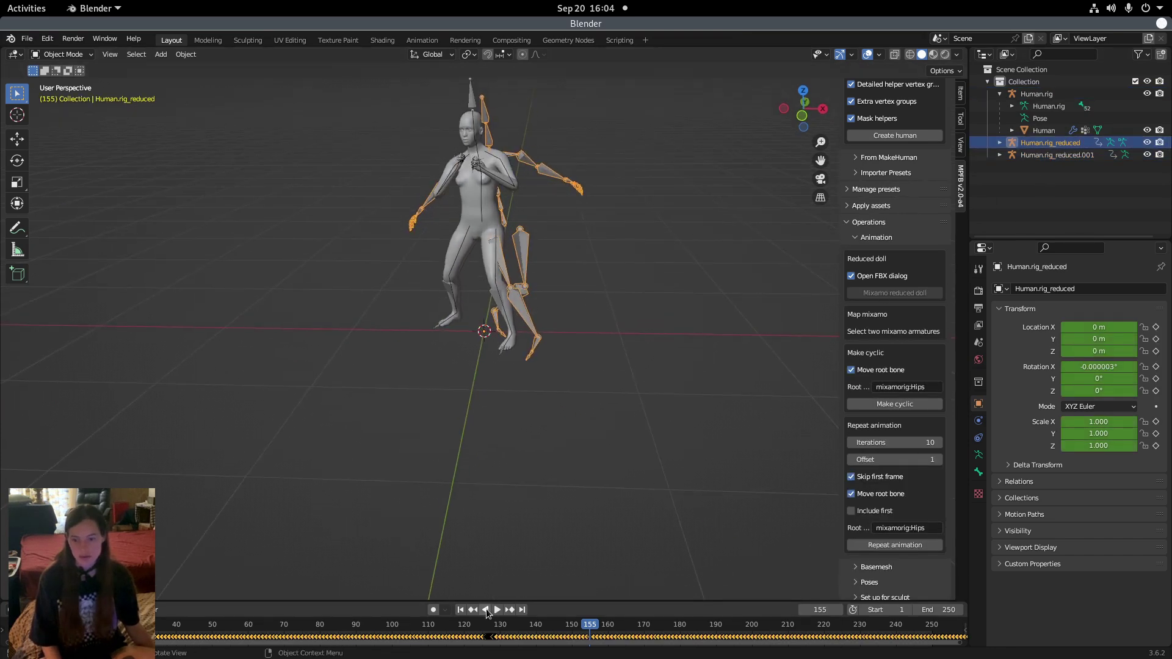
# Select Human.rig_reduced.001, play the animation, stop near frame 33 and inspect the pose
pyautogui.click(1061, 155)
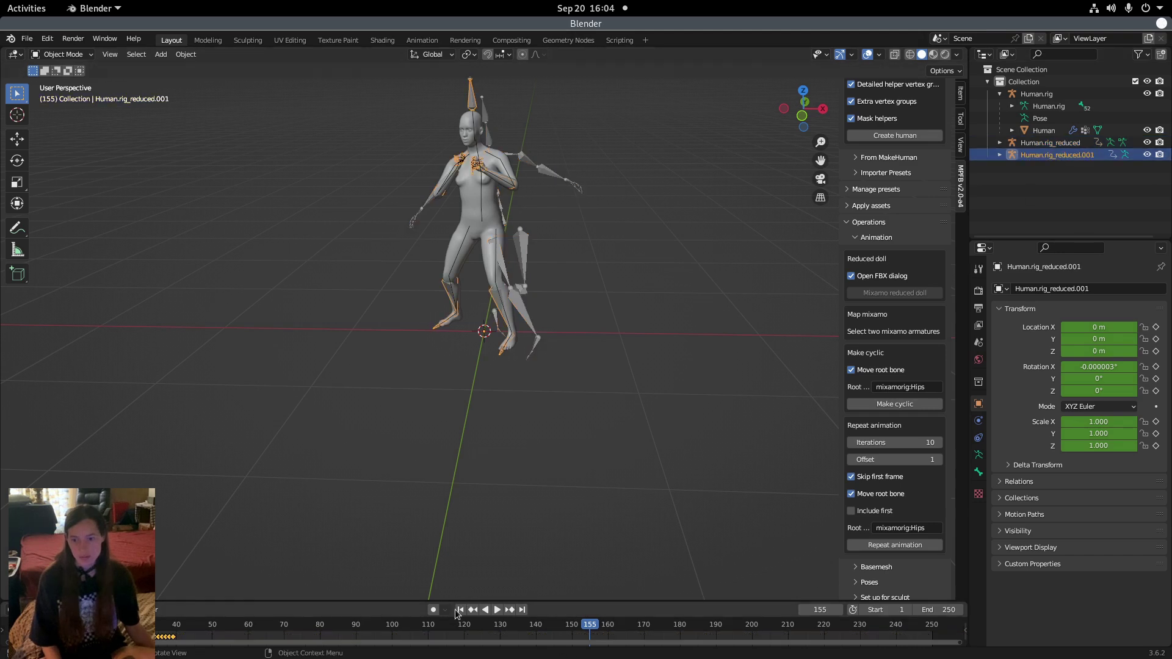
pyautogui.click(460, 610)
pyautogui.click(497, 610)
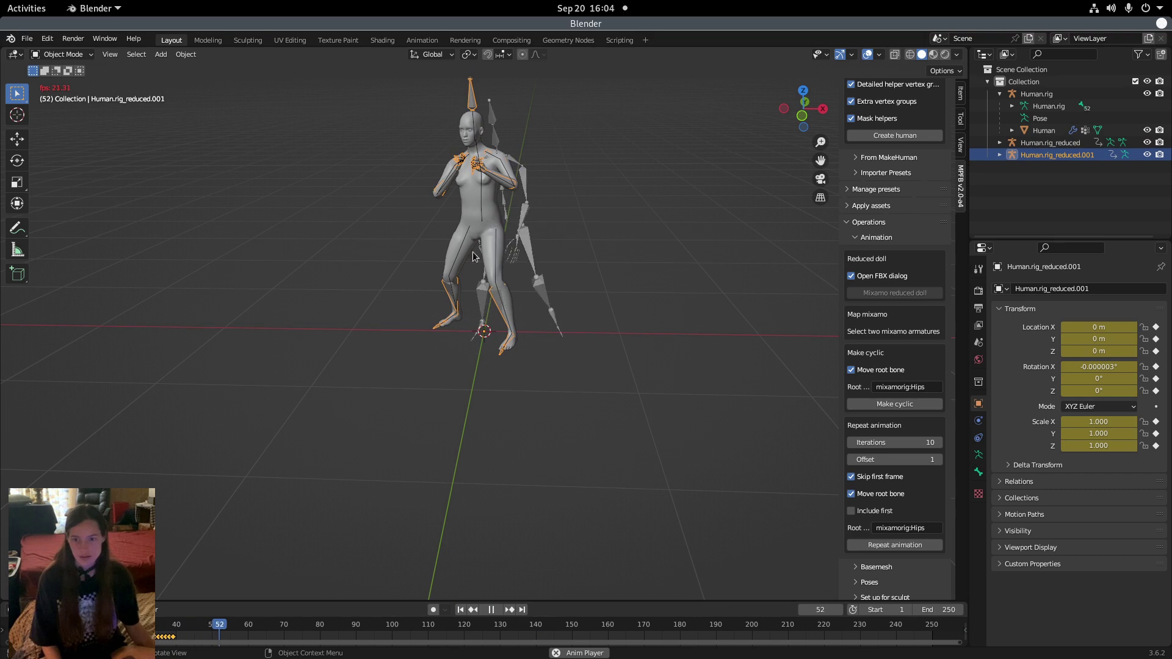
pyautogui.hotkey('shift', 'Left')
pyautogui.press('space')
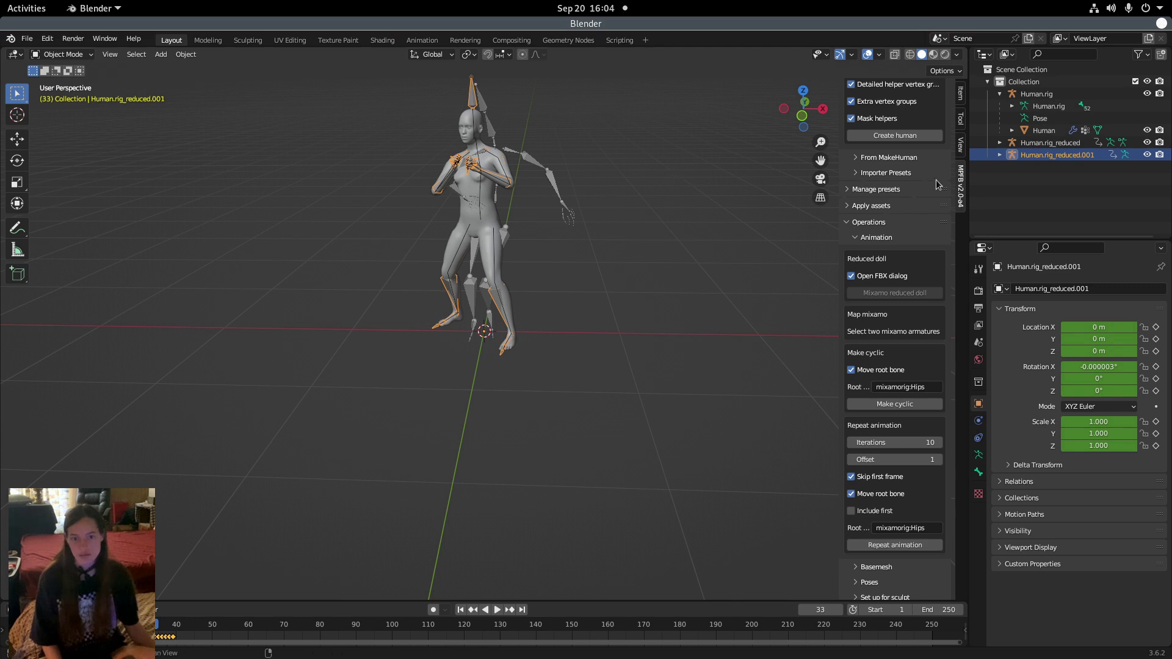
pyautogui.moveTo(606, 146); pyautogui.dragTo(631, 175, button='middle')
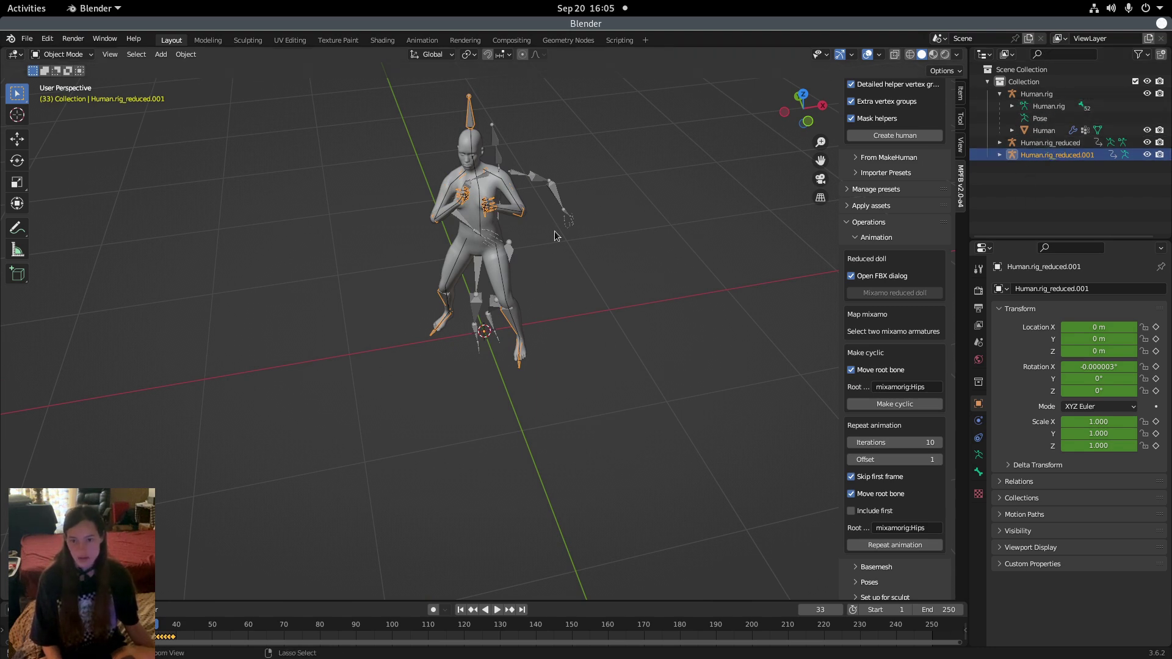
# Save the Blender scene over human.blend
pyautogui.hotkey('ctrl', 's')
pyautogui.moveTo(549, 271); pyautogui.dragTo(479, 155)
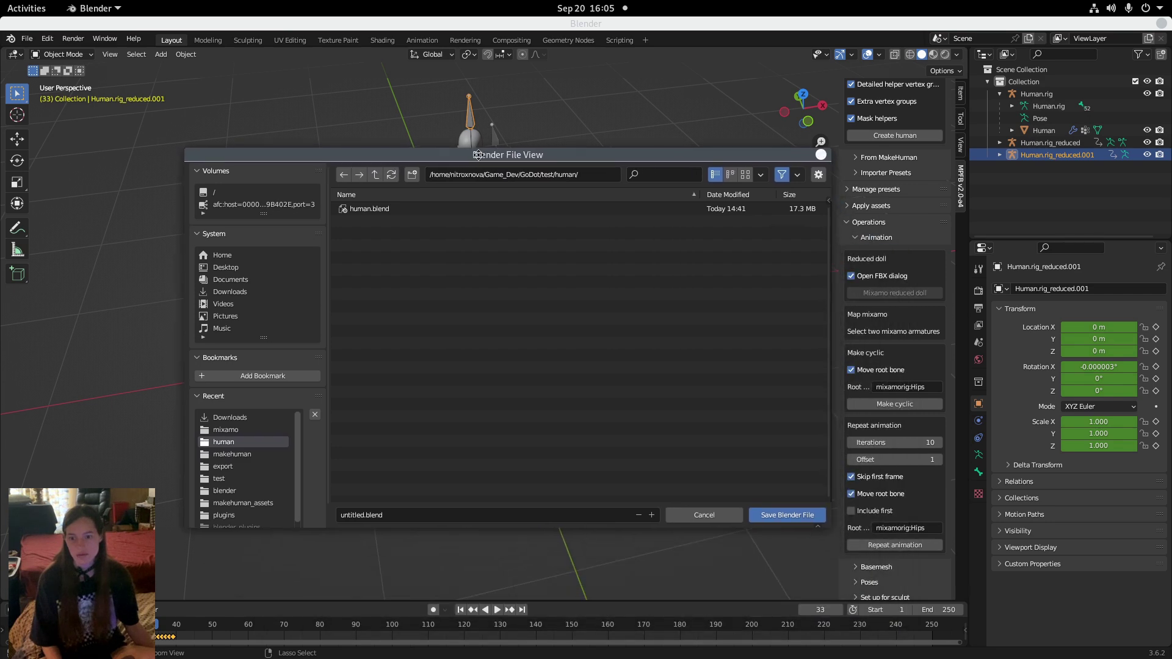
pyautogui.click(391, 211)
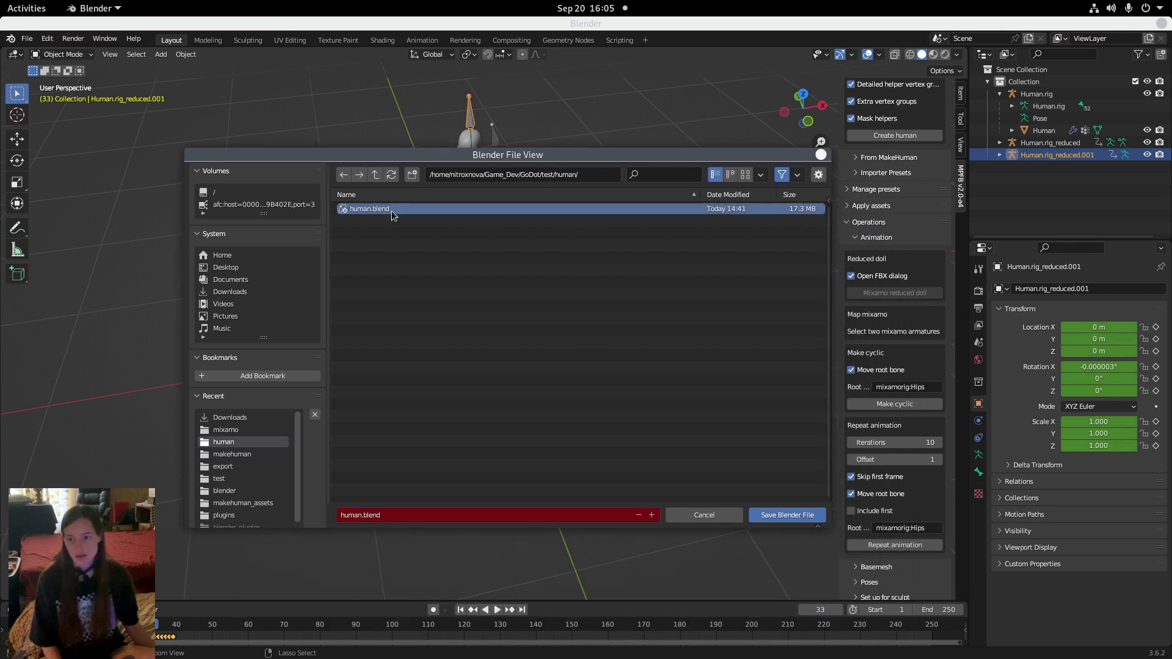
pyautogui.click(773, 516)
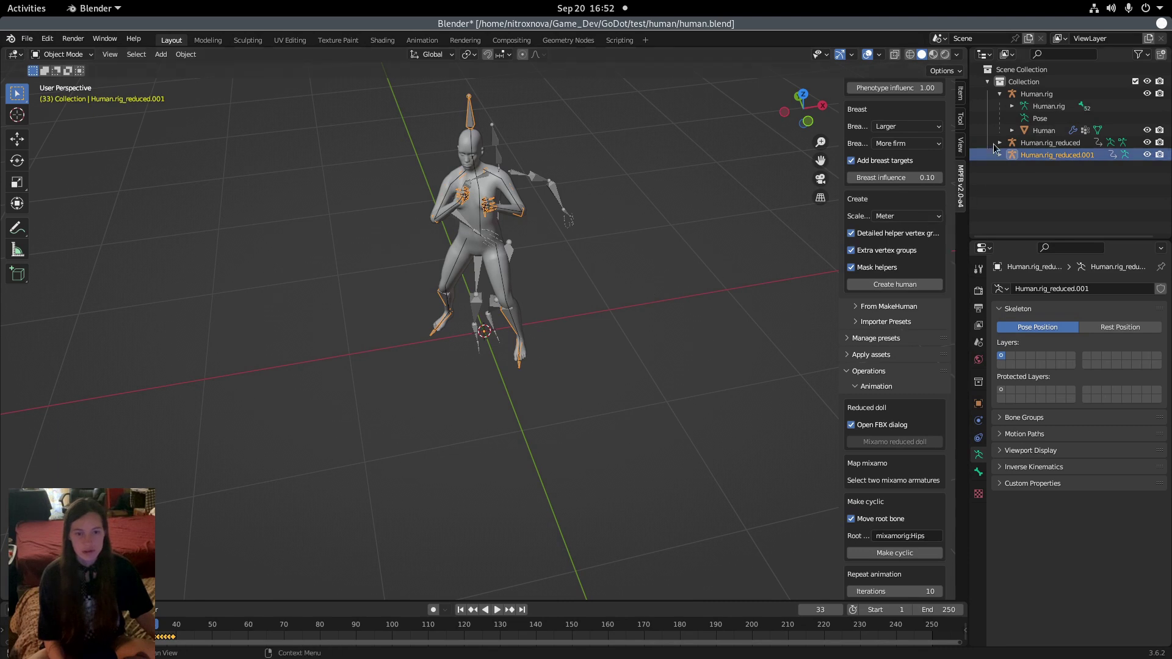
# Select the Human mesh and show its modifiers in the Modifier tab
pyautogui.click(1044, 130)
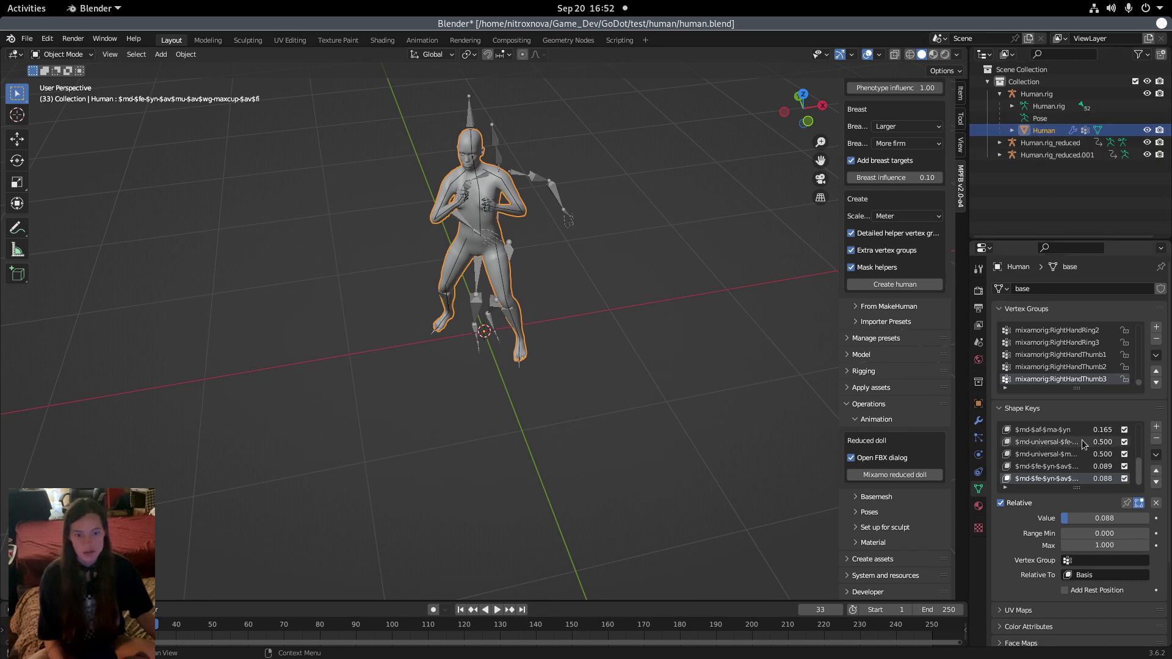
pyautogui.scroll(1, 1090, 455)
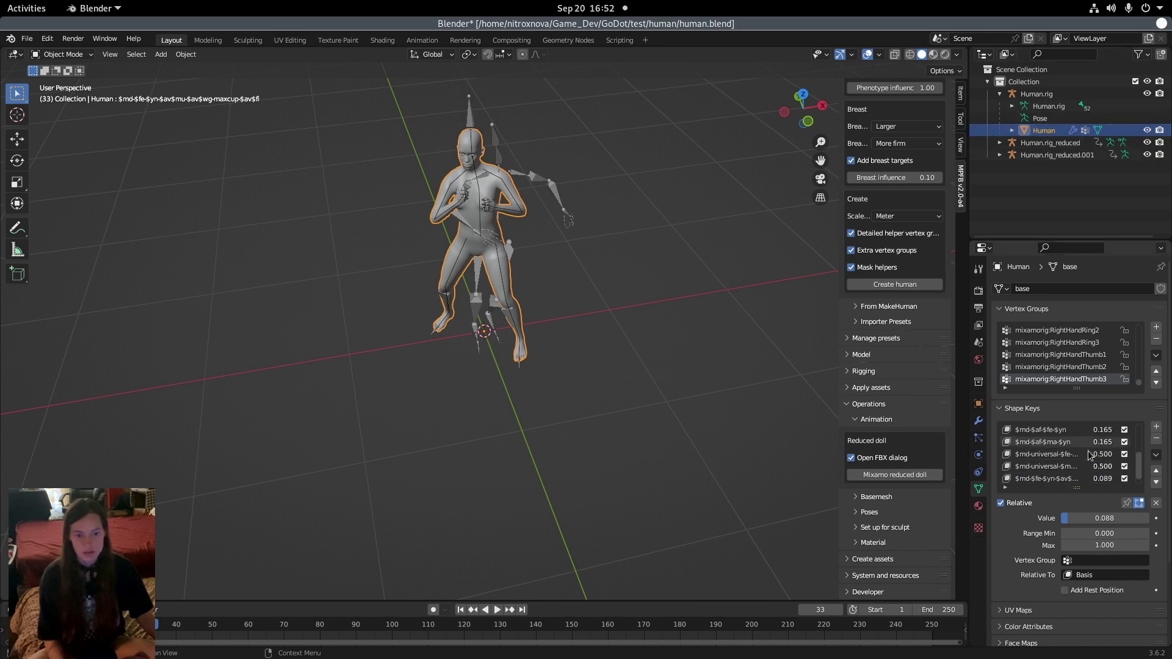
pyautogui.click(978, 421)
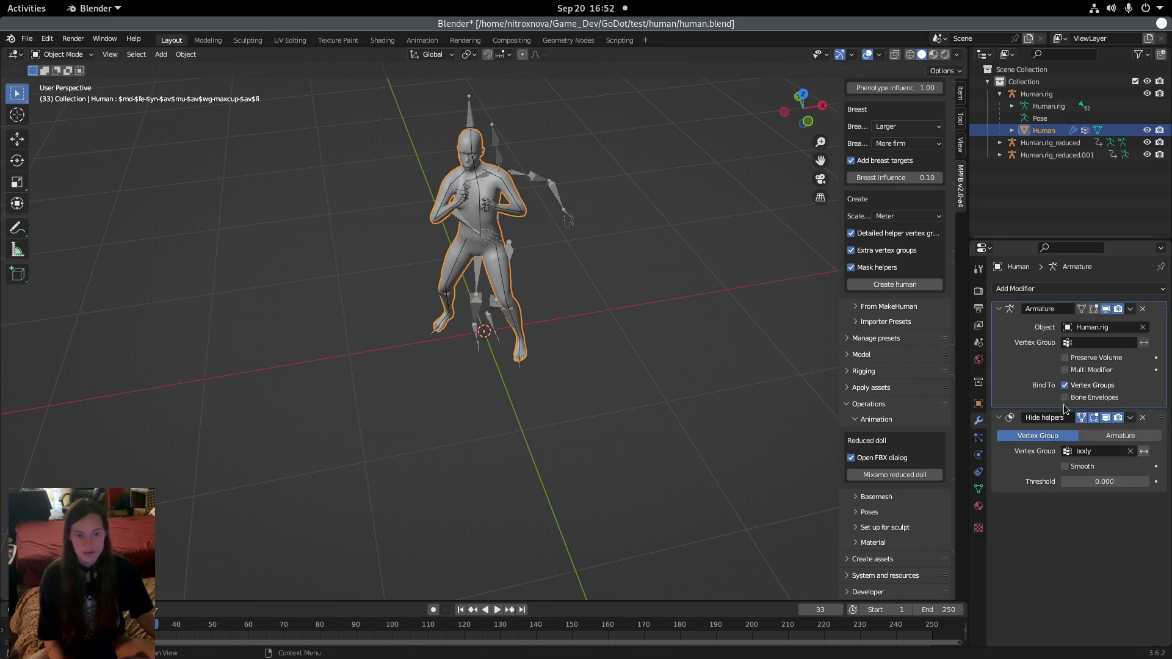
# Delete the Hide helpers modifier from the Human mesh
pyautogui.click(1143, 419)
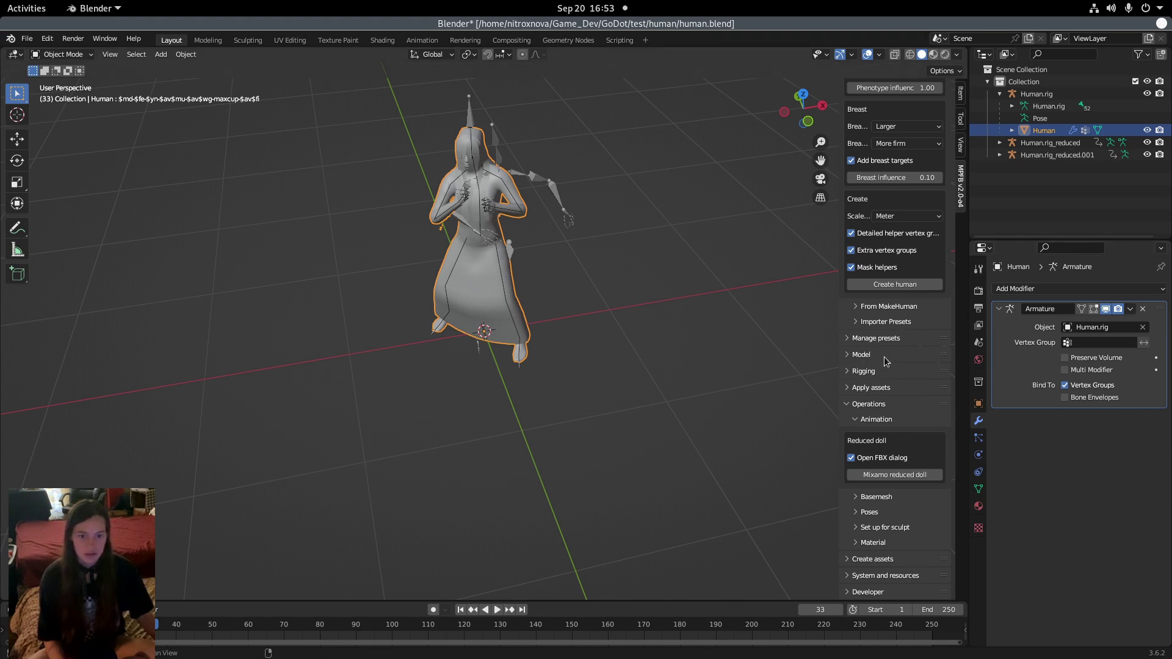
pyautogui.scroll(3, 895, 516)
pyautogui.scroll(-3, 918, 430)
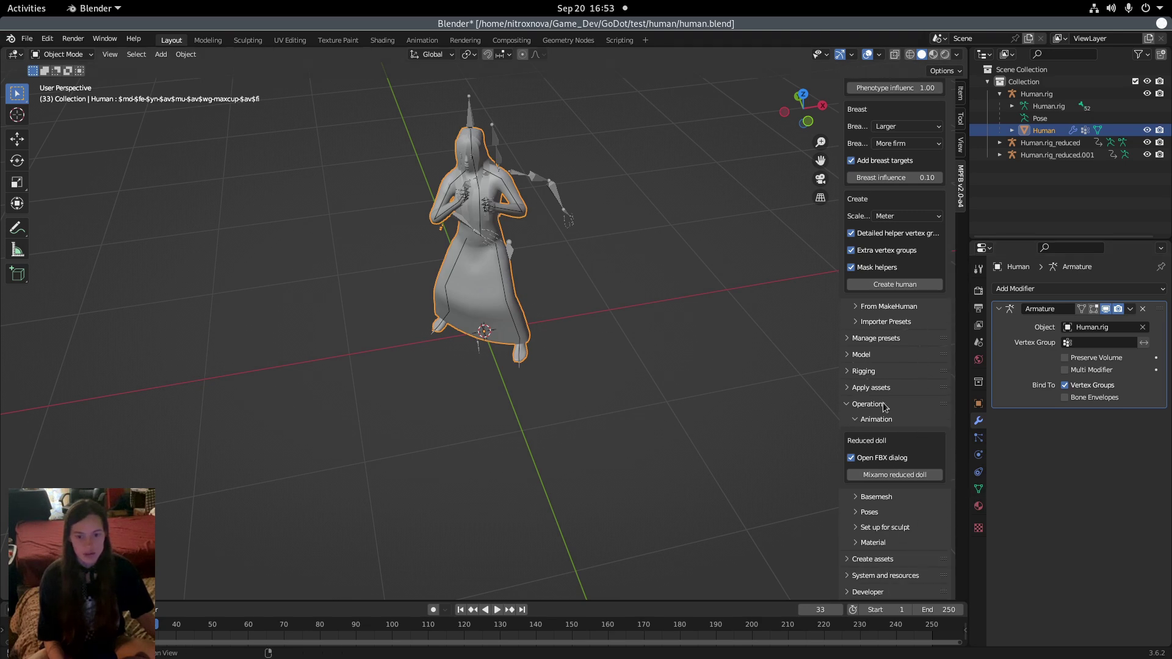
# Run MPFB's Basemesh Delete helpers, then switch to the Godot project window
pyautogui.click(876, 498)
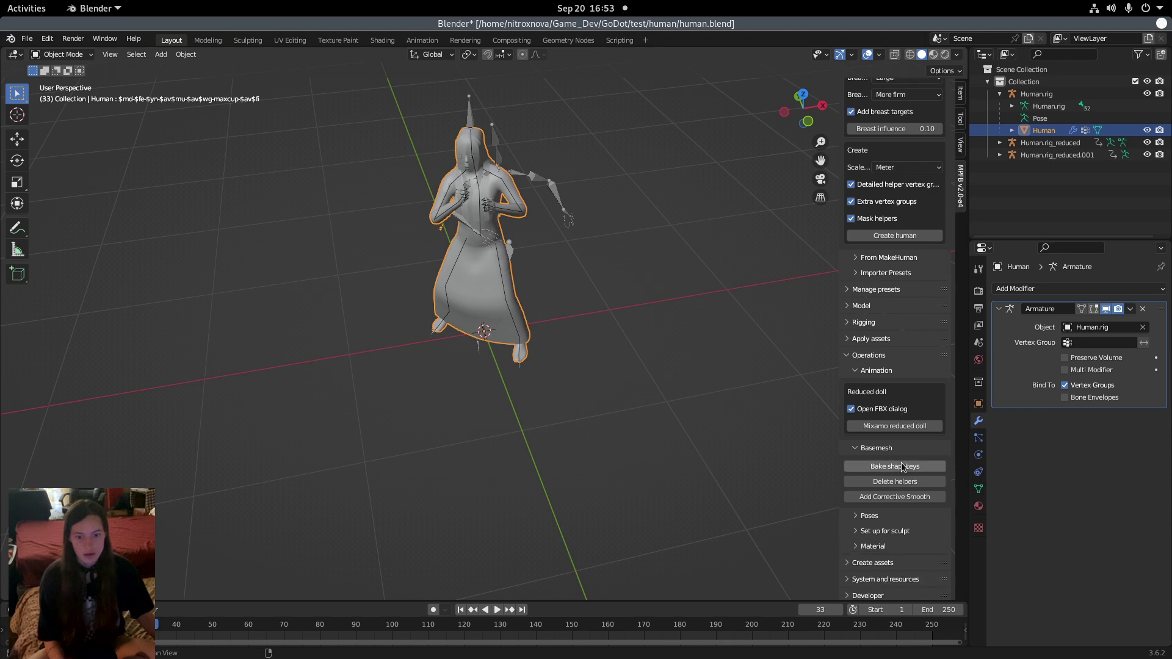
pyautogui.scroll(-2, 904, 458)
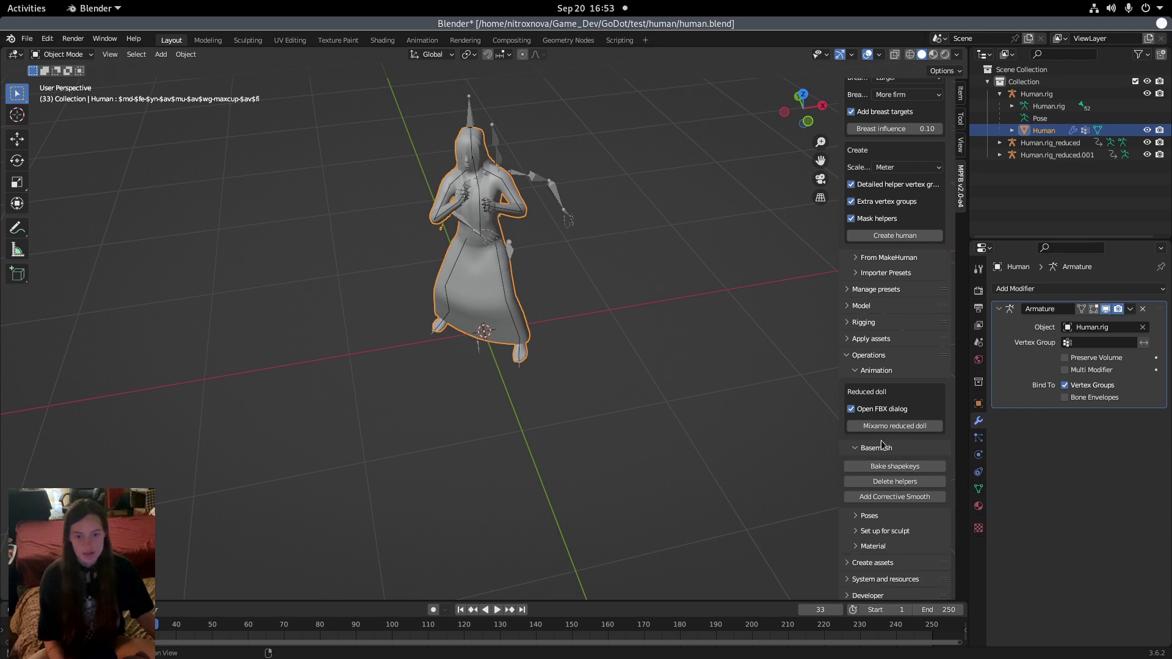
pyautogui.click(892, 483)
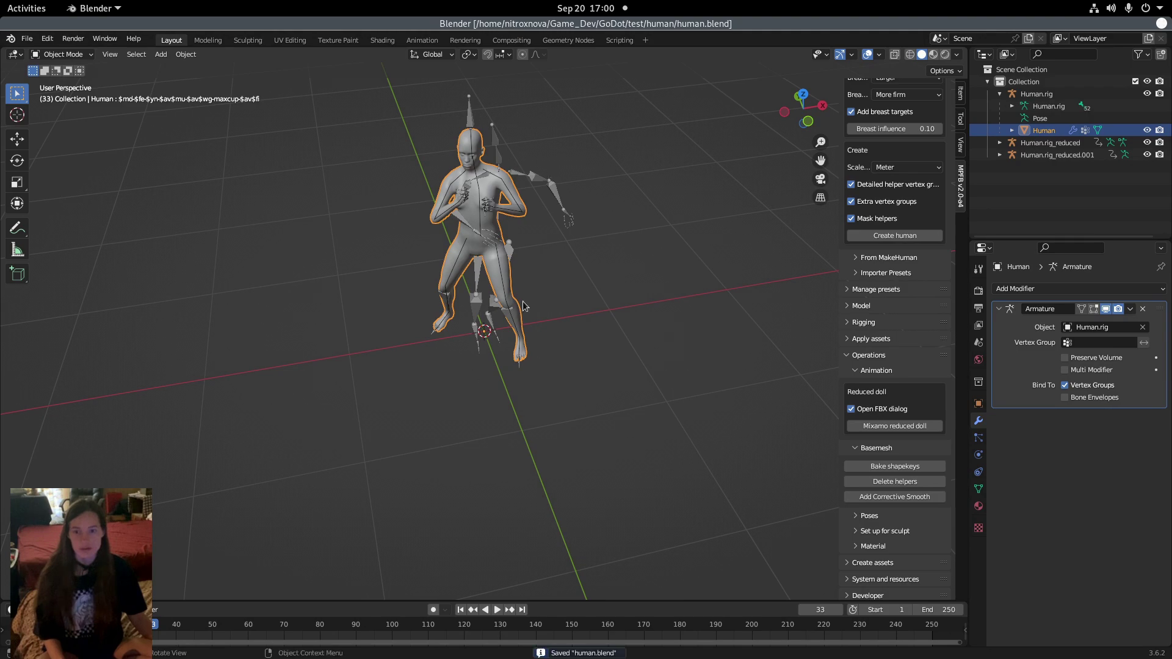
pyautogui.press('super')
pyautogui.click(552, 560)
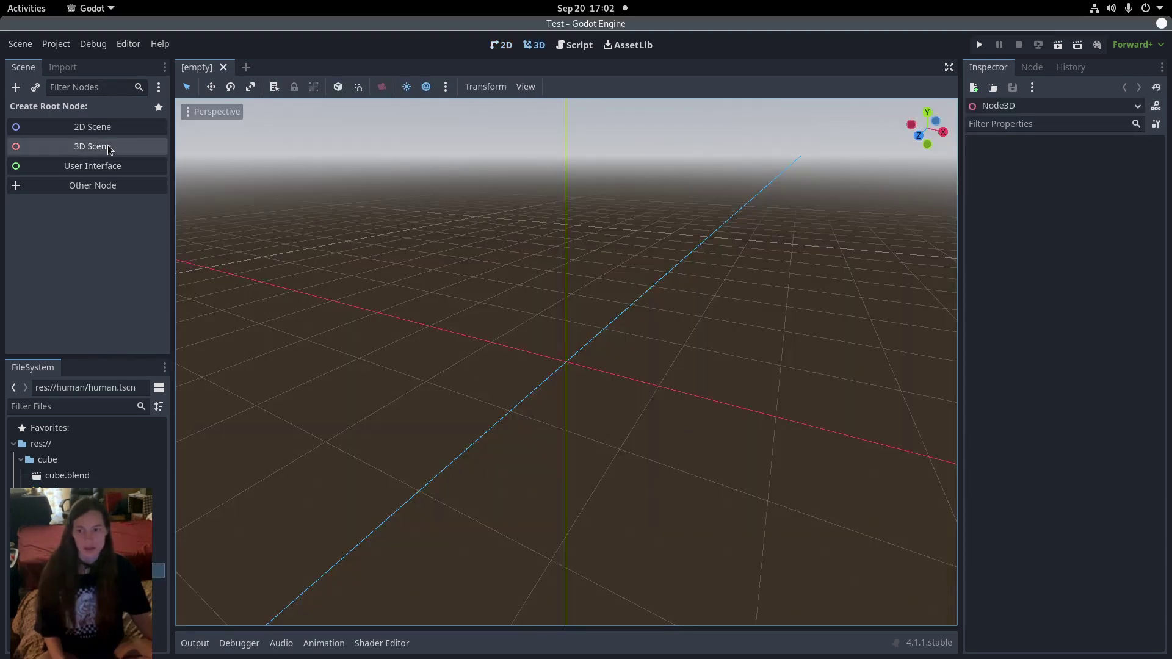
# Create a 3D scene holding human.blend with its position reset to the origin
pyautogui.click(88, 147)
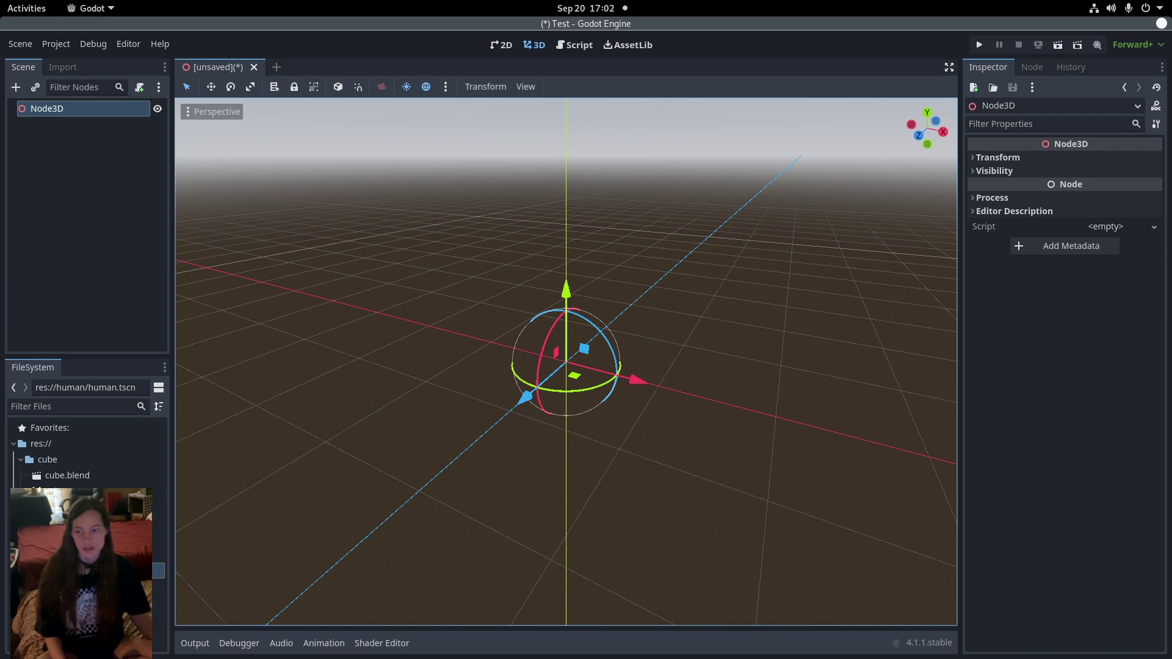
pyautogui.moveTo(75, 539); pyautogui.dragTo(567, 385)
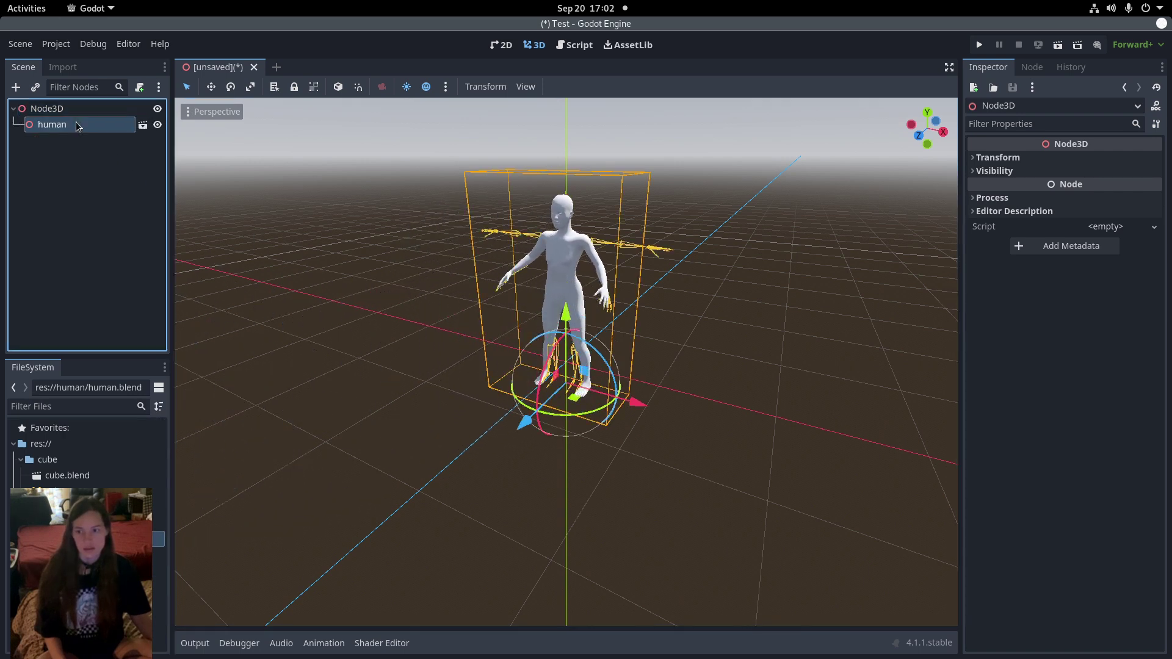
pyautogui.click(997, 158)
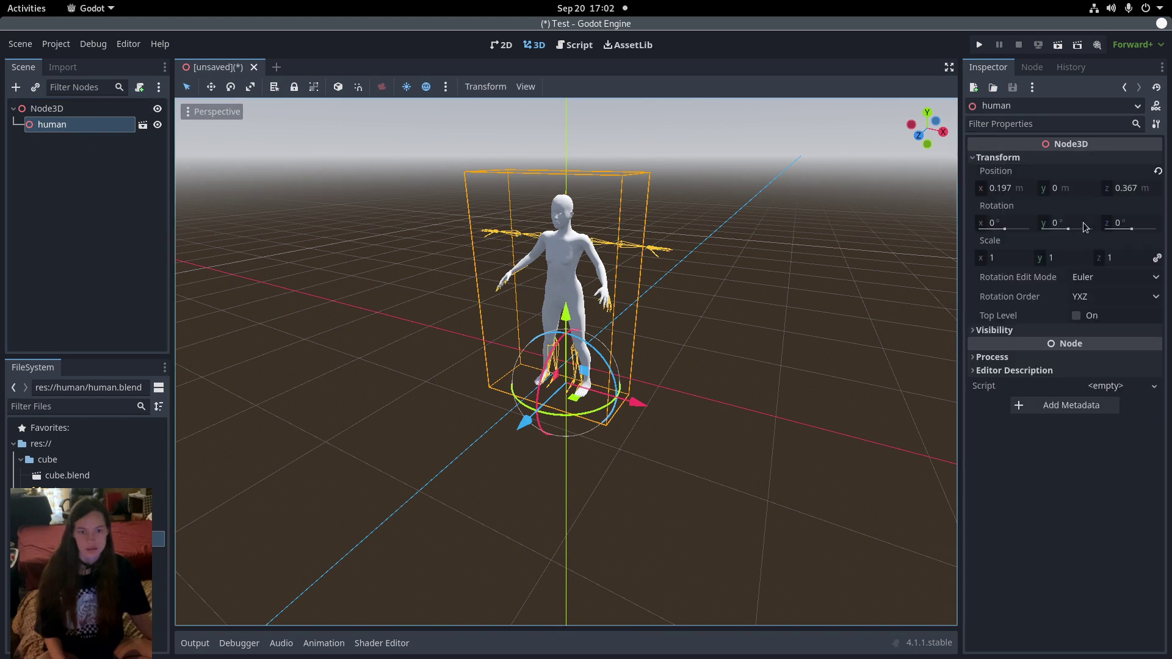
pyautogui.click(1158, 171)
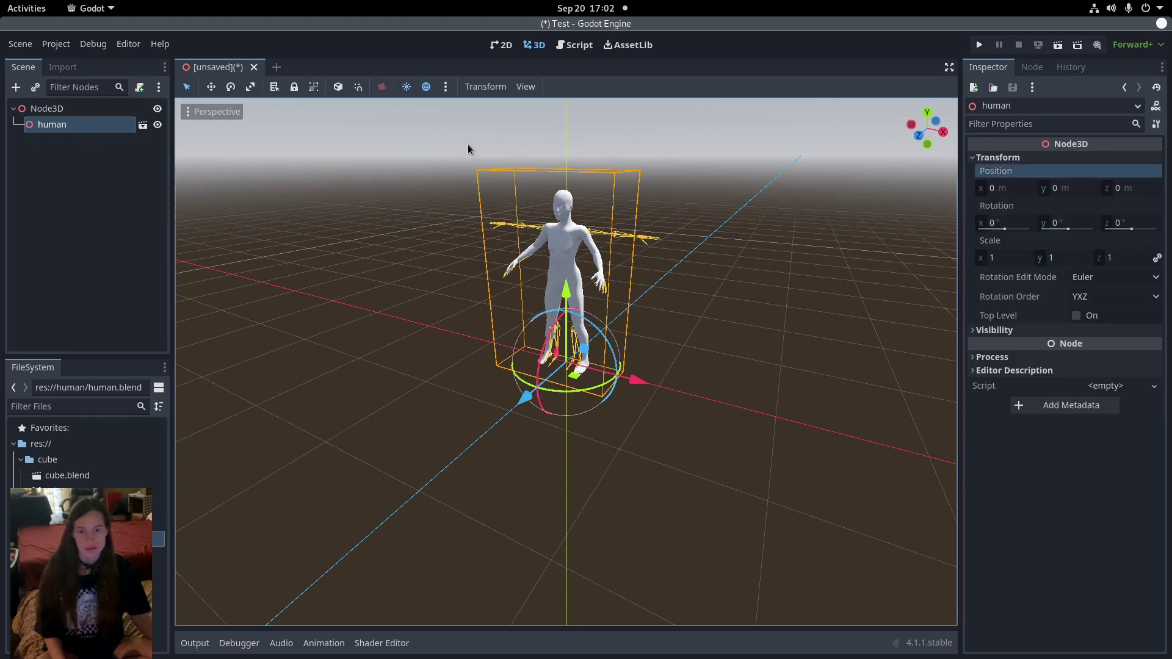
# Enable Editable Children on human and inspect the AnimationPlayer and Human_rig nodes
pyautogui.rightClick(79, 126)
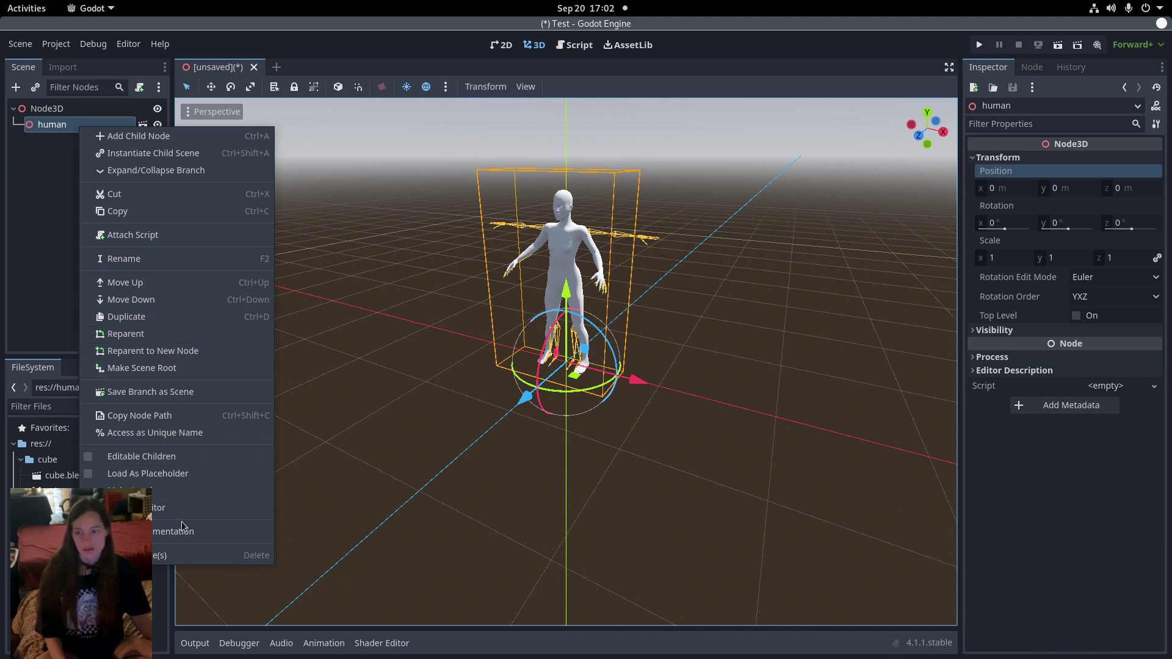
pyautogui.click(167, 491)
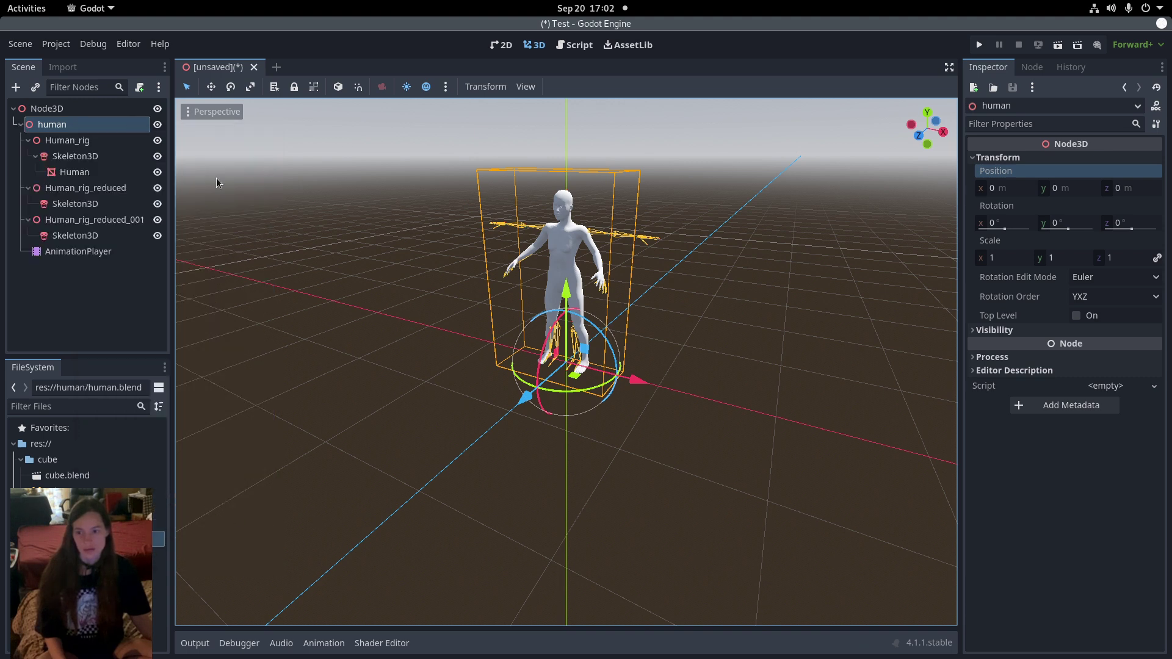
pyautogui.click(91, 253)
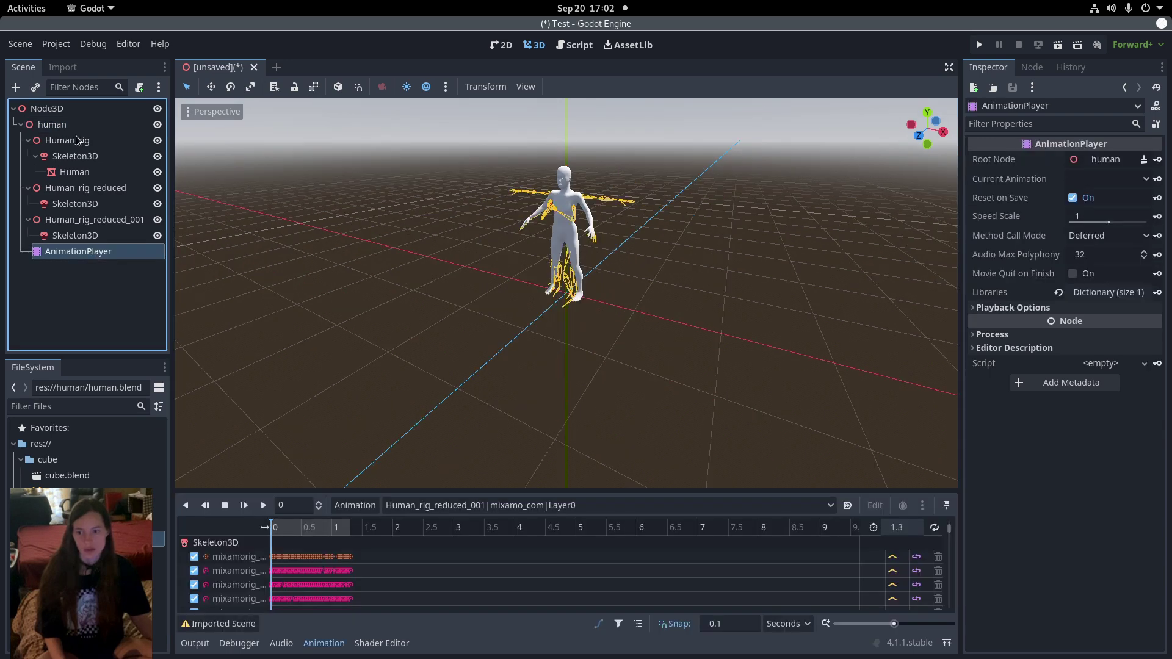
pyautogui.click(75, 142)
pyautogui.click(61, 125)
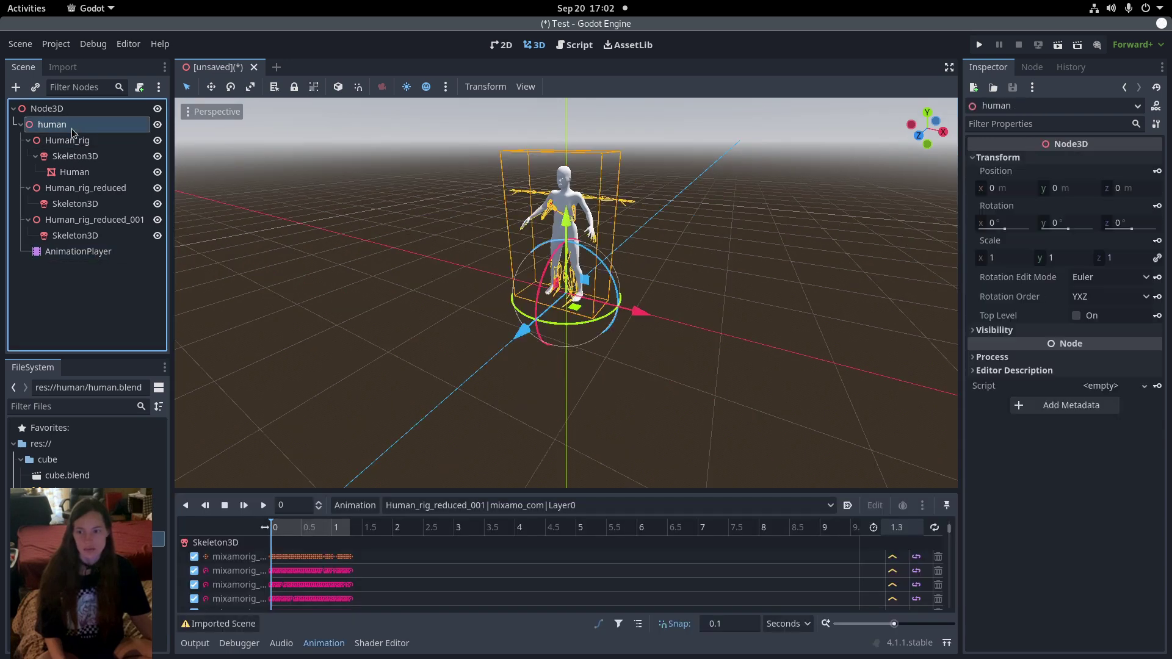
pyautogui.click(78, 145)
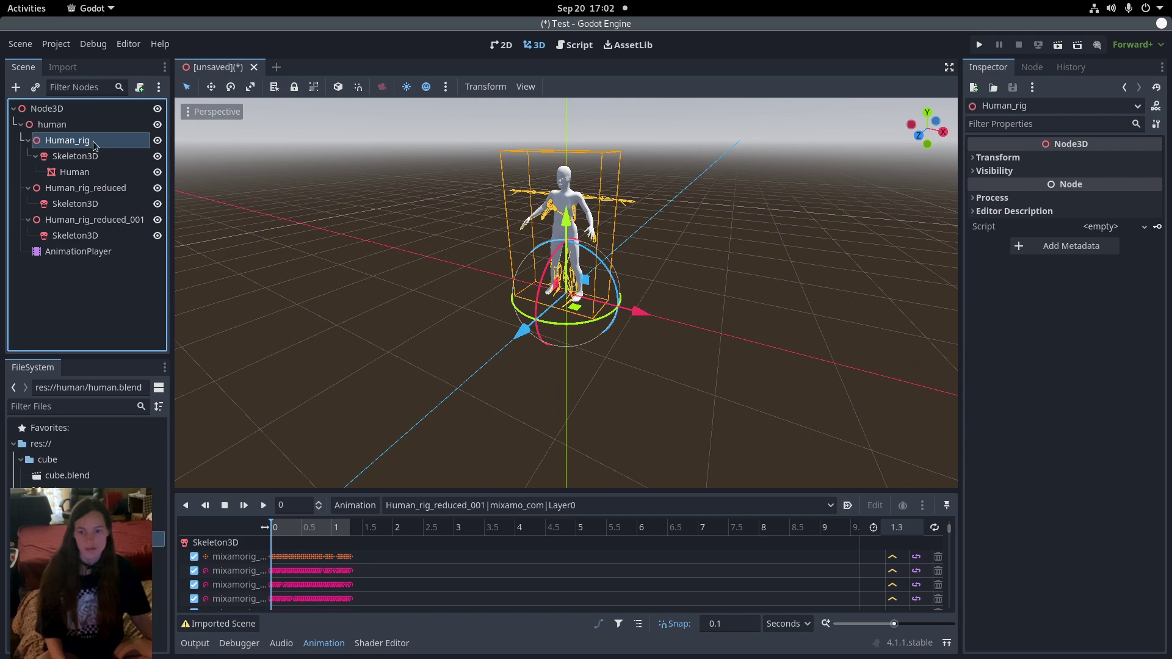
pyautogui.moveTo(666, 233); pyautogui.dragTo(727, 248, button='middle')
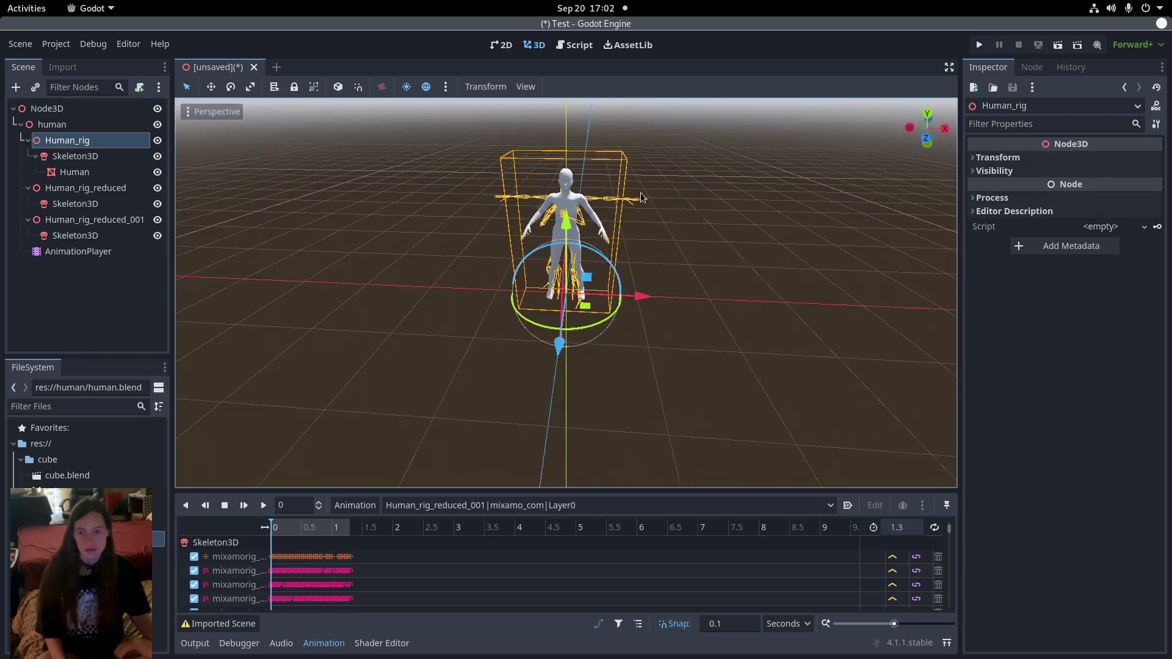
# Drag the Human mesh's $md-$ca-$fe-$yn blend shape to about -0.63, then undo back to 0
pyautogui.click(84, 172)
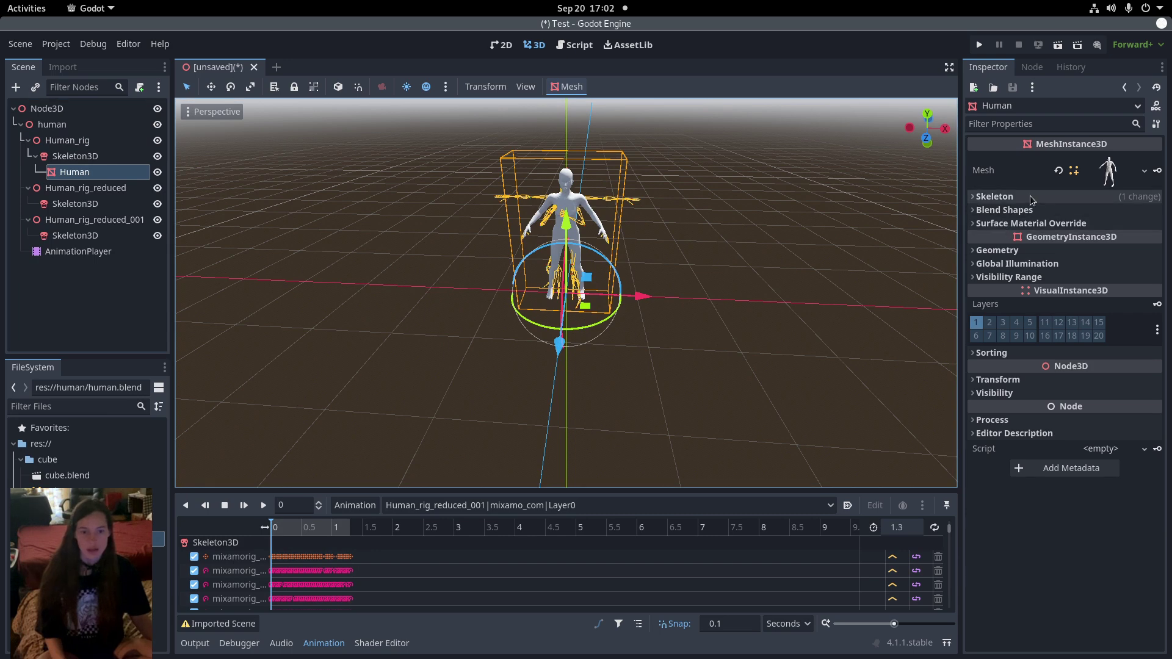
pyautogui.click(1009, 211)
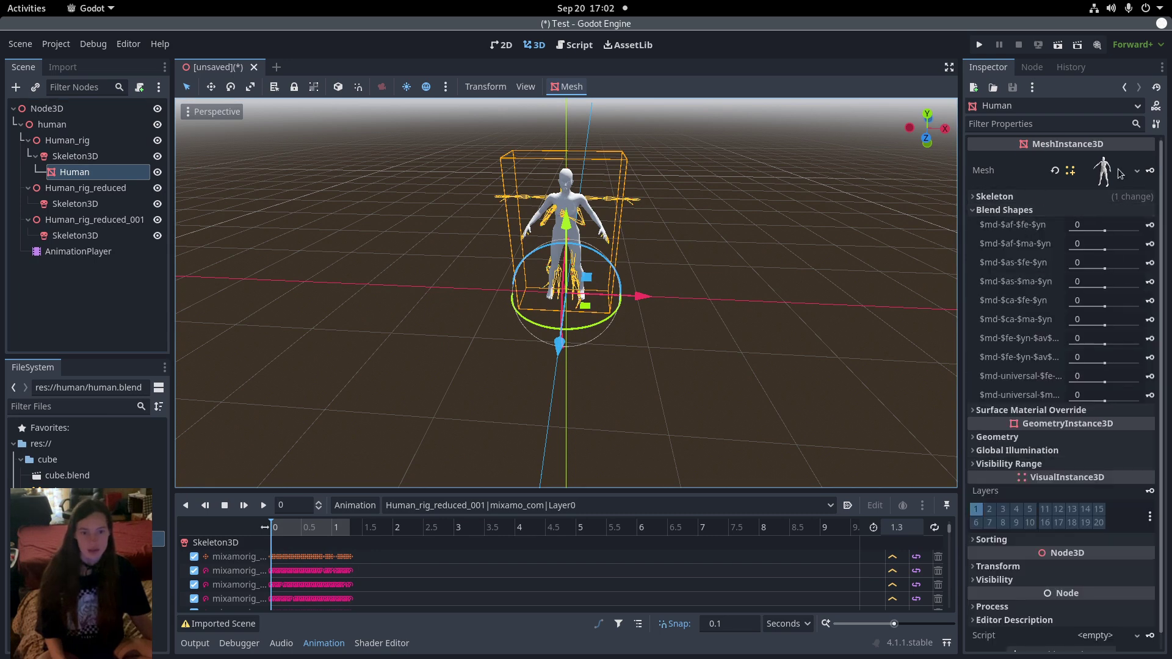
pyautogui.scroll(3, 690, 268)
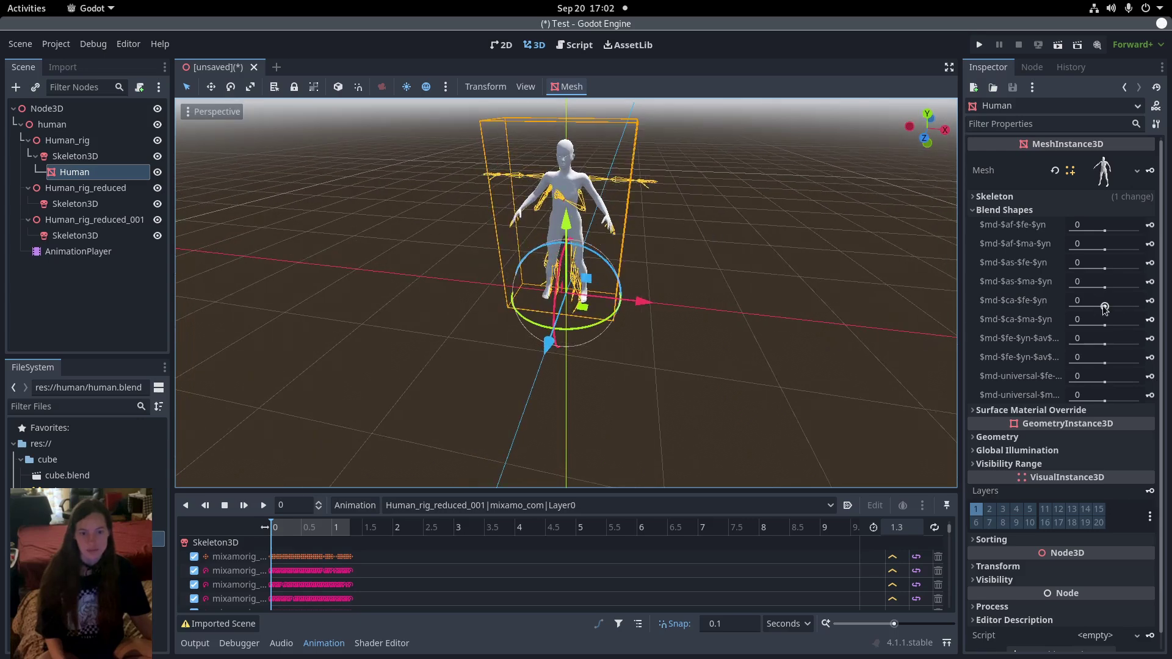
pyautogui.moveTo(1105, 309); pyautogui.dragTo(1131, 372)
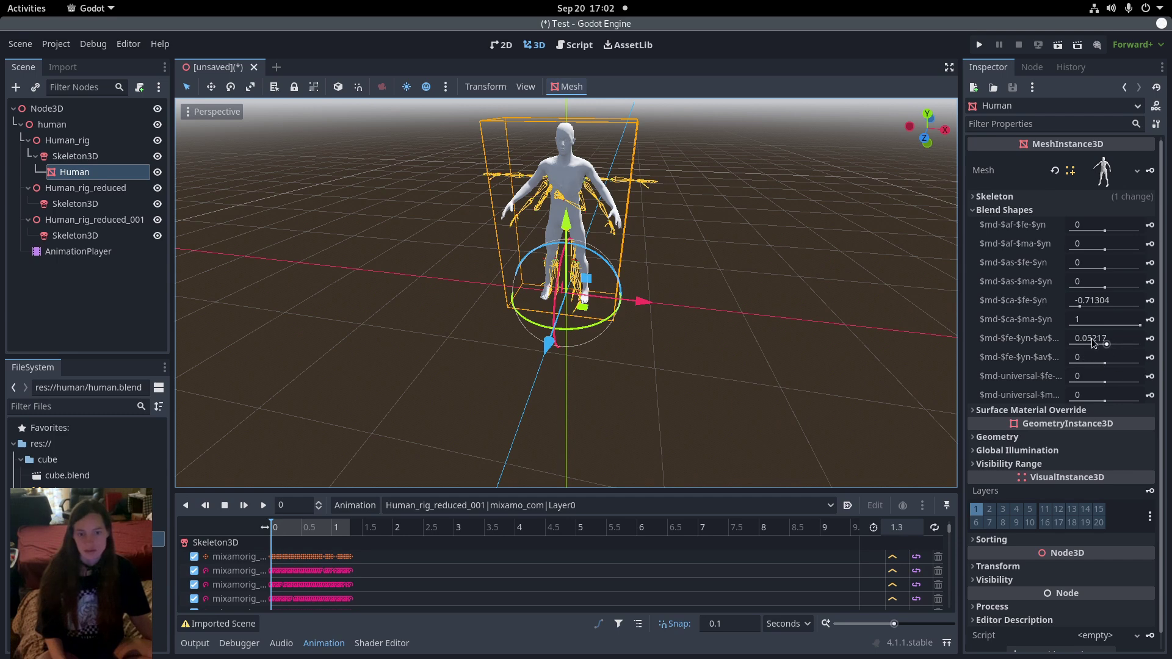
pyautogui.hotkey('ctrl', 'z')
pyautogui.hotkey('ctrl', 'z')
pyautogui.hotkey('ctrl', 'z')
pyautogui.hotkey('ctrl', 'z')
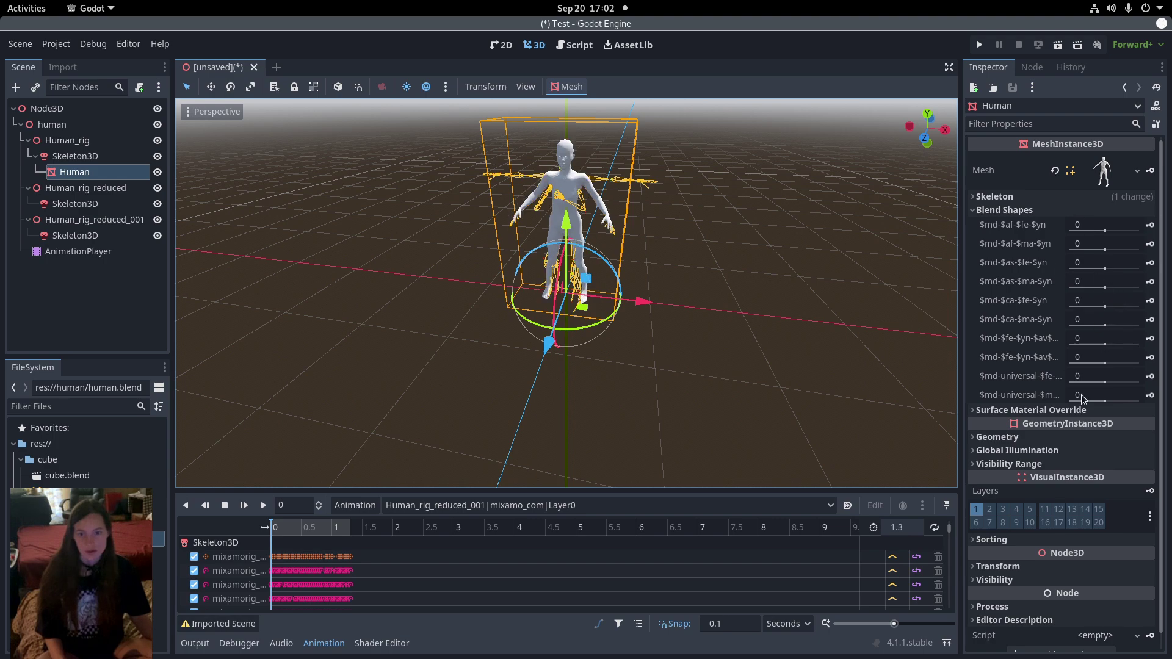
pyautogui.scroll(5, 708, 257)
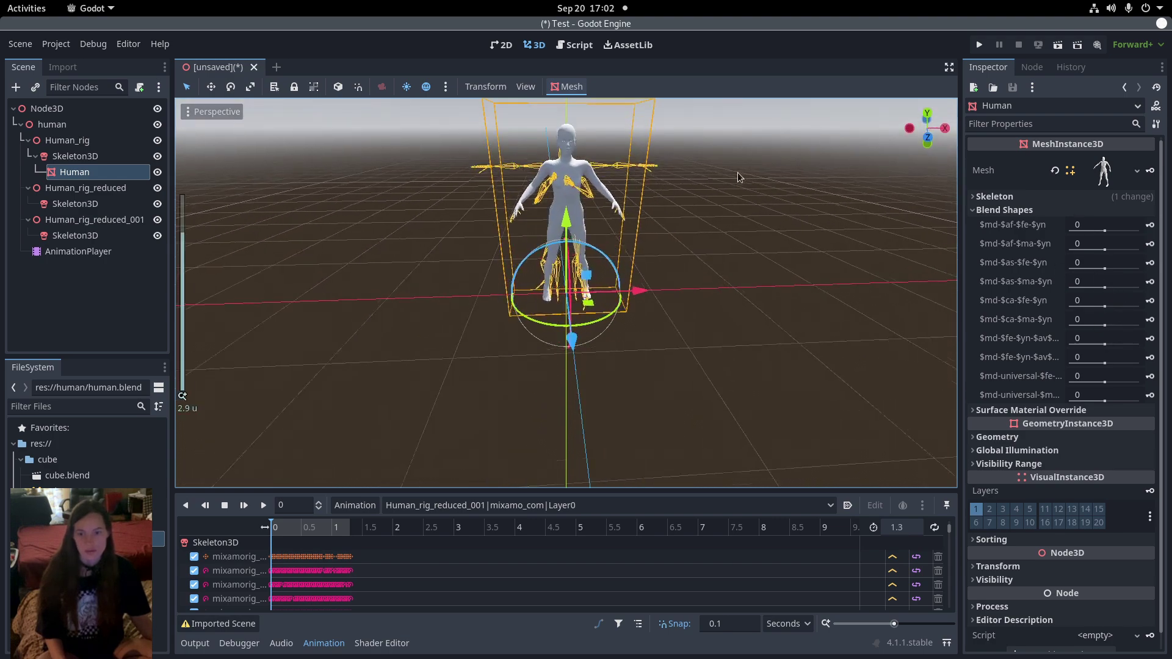
pyautogui.scroll(-4, 737, 193)
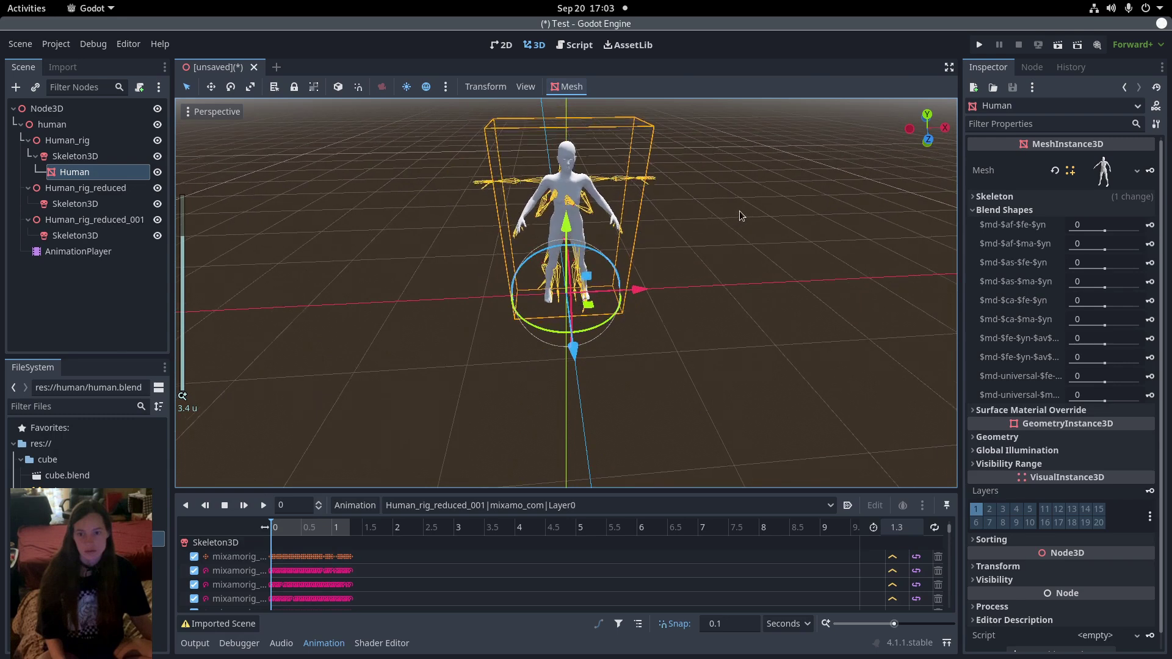
# Select the AnimationPlayer and play the short 1.3 s animation
pyautogui.click(83, 204)
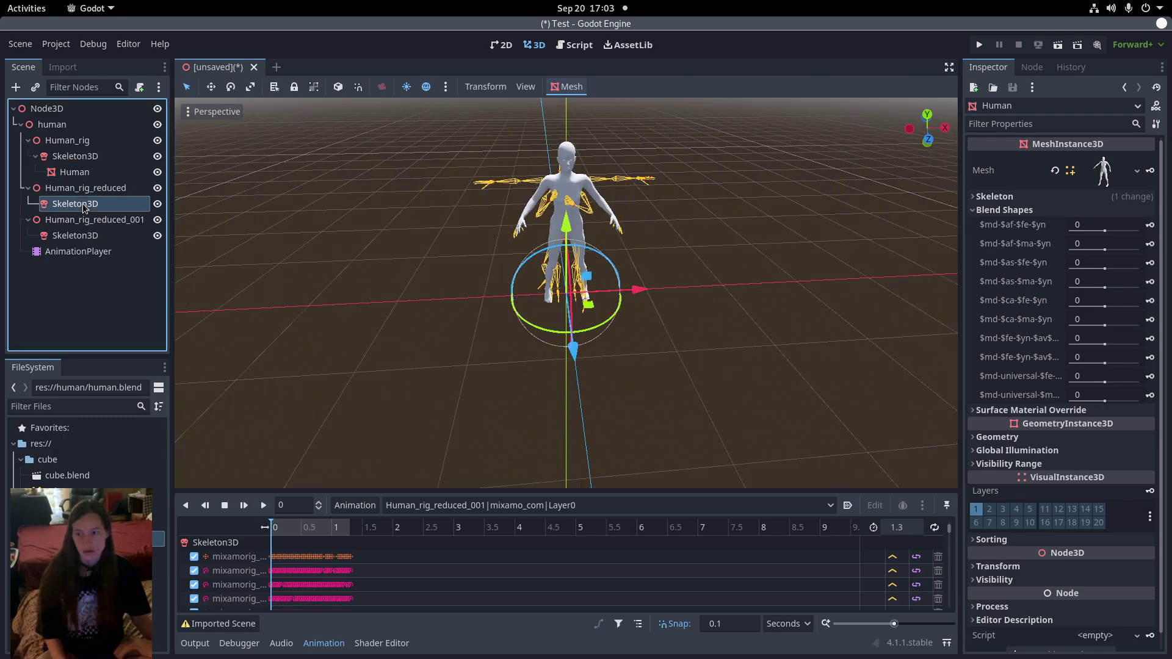
pyautogui.click(81, 252)
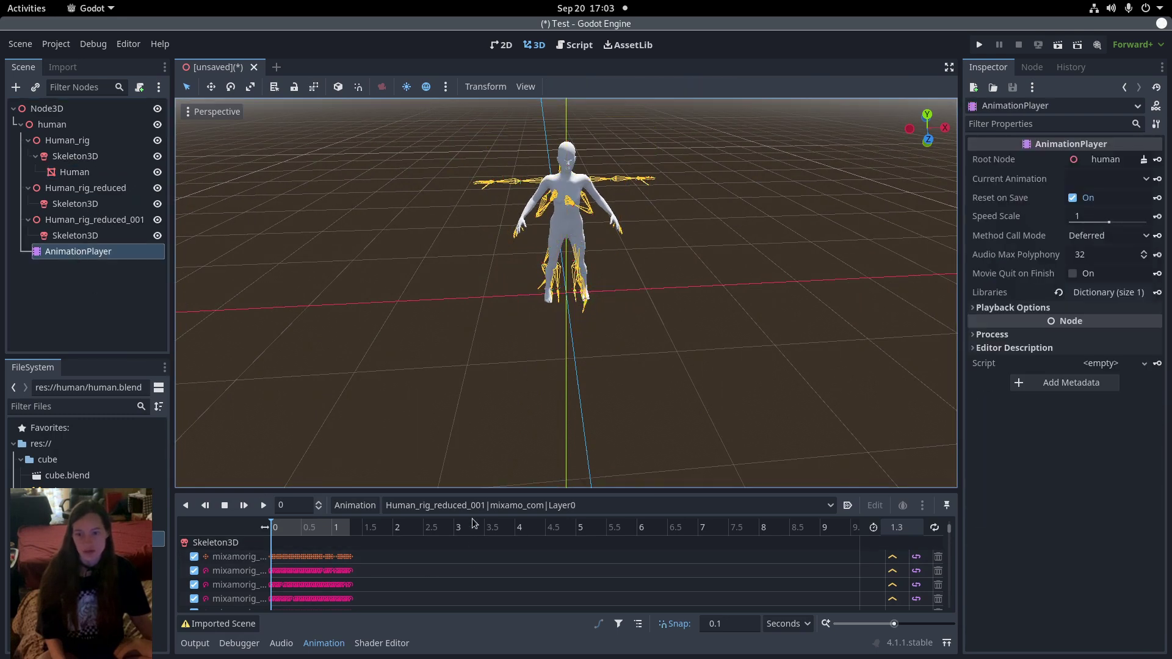
pyautogui.click(260, 511)
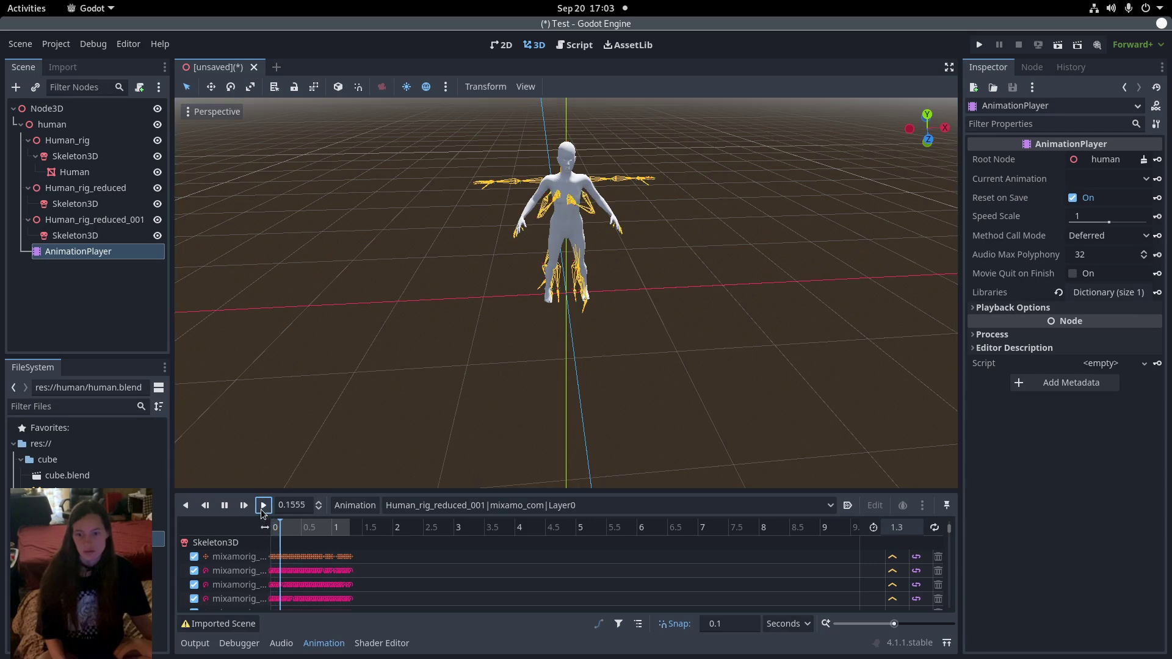
# Switch to Human_rig_reduced|mixamo_com|Layer0, play it on the figure, then stop
pyautogui.click(522, 505)
pyautogui.click(489, 536)
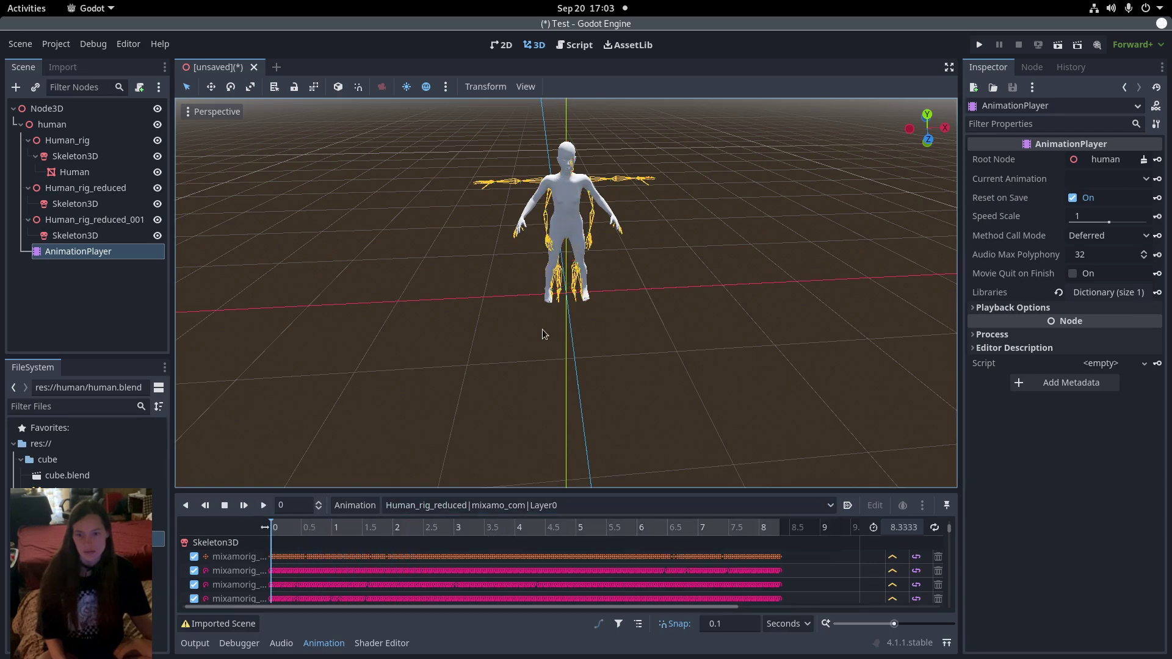
pyautogui.click(263, 506)
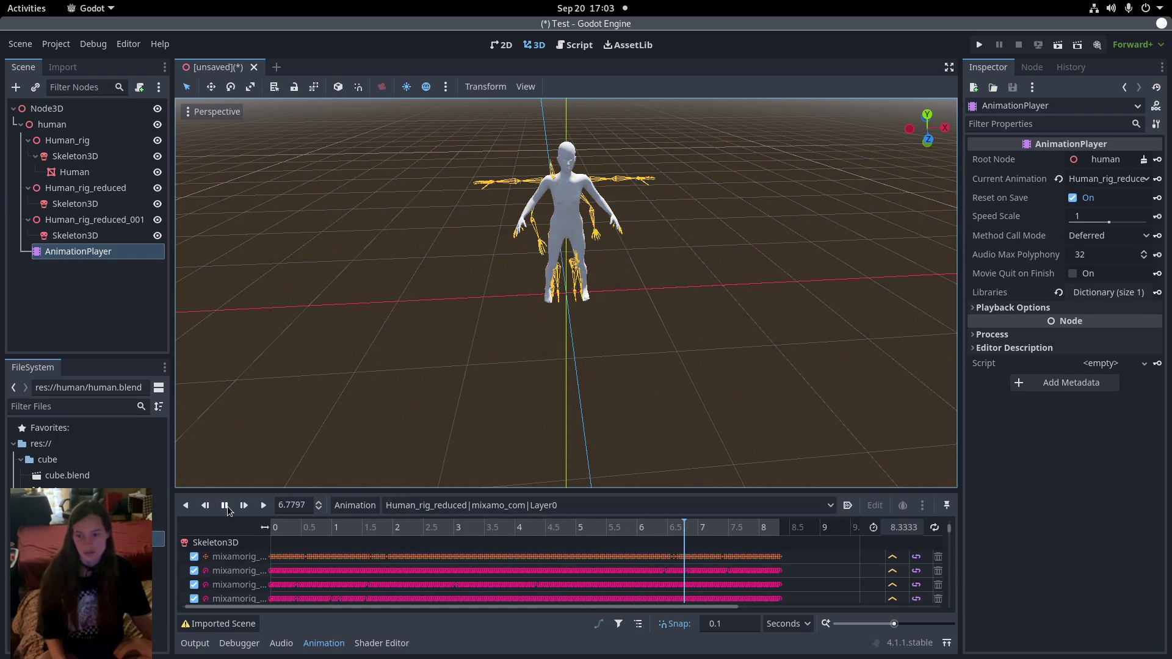
pyautogui.press('s')
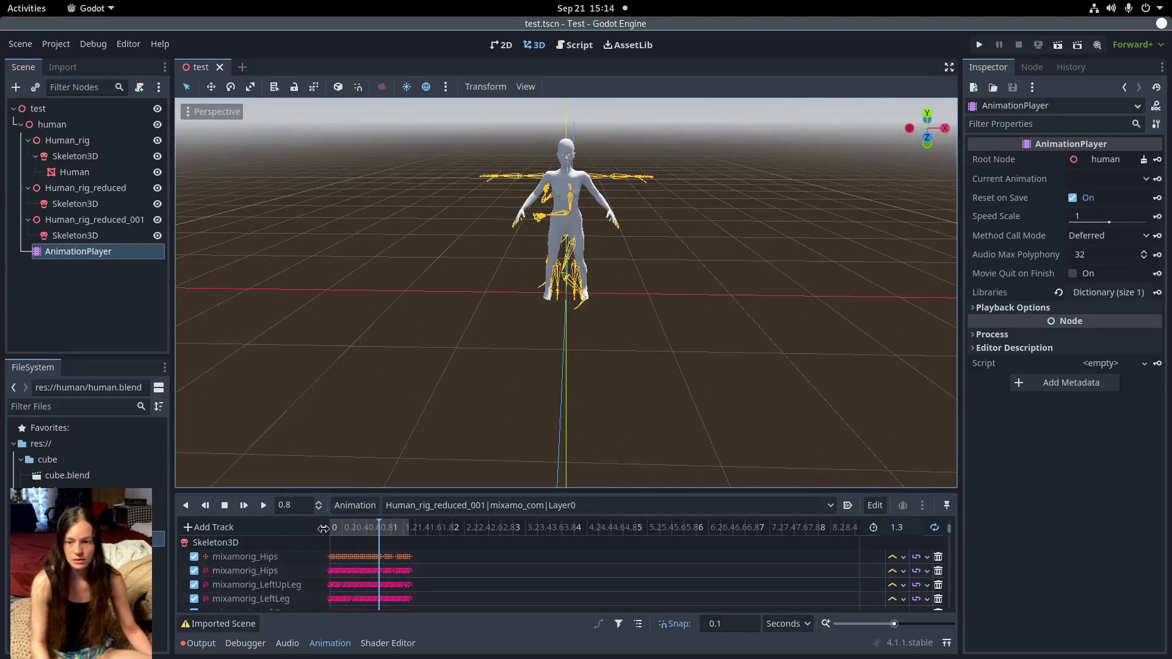
# Widen the track-name column and examine the first Hips track's Human_rig_reduced_001 node path
pyautogui.moveTo(324, 529); pyautogui.dragTo(422, 529)
pyautogui.doubleClick(288, 557)
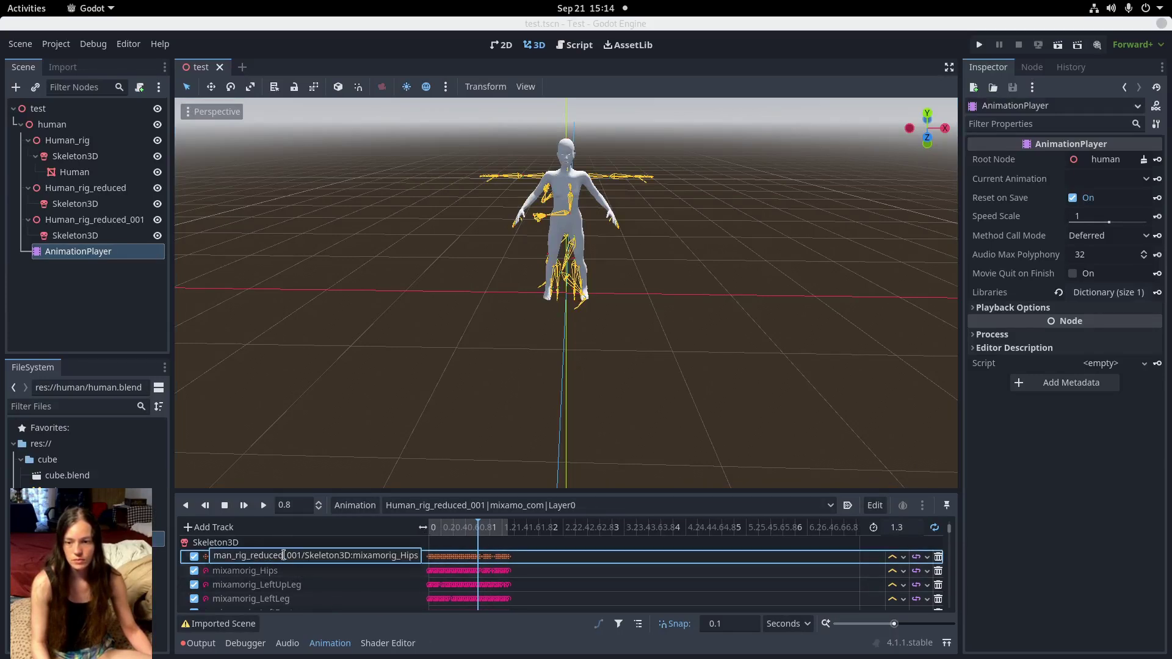
pyautogui.moveTo(286, 557); pyautogui.dragTo(252, 579)
pyautogui.click(324, 555)
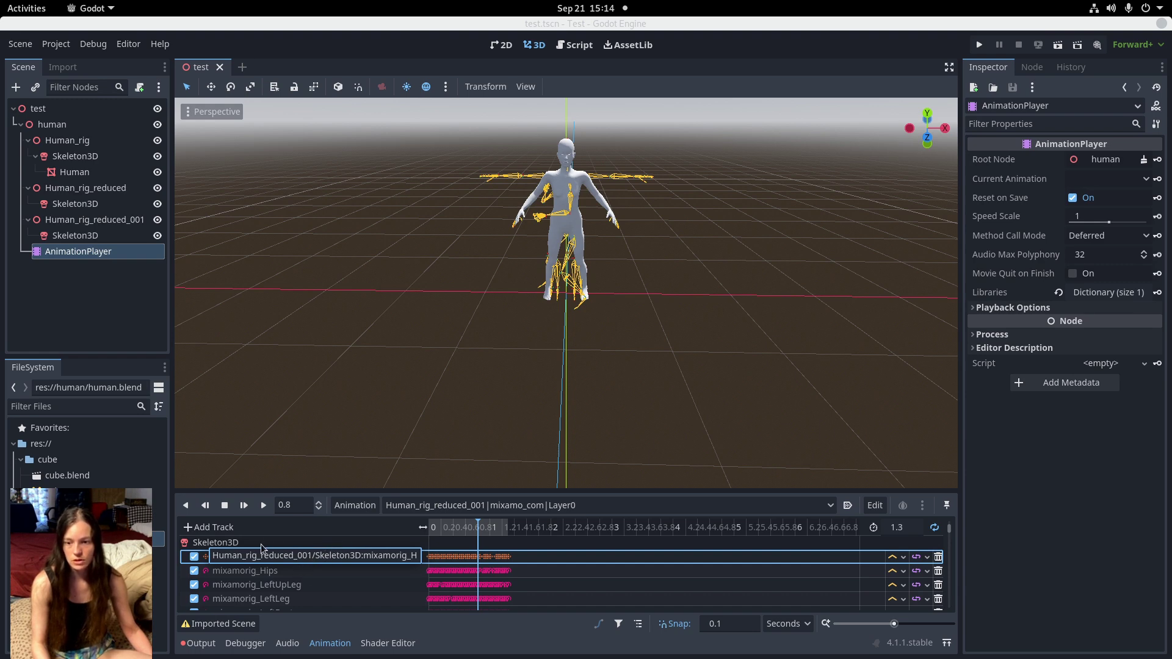
pyautogui.moveTo(273, 559); pyautogui.dragTo(316, 563)
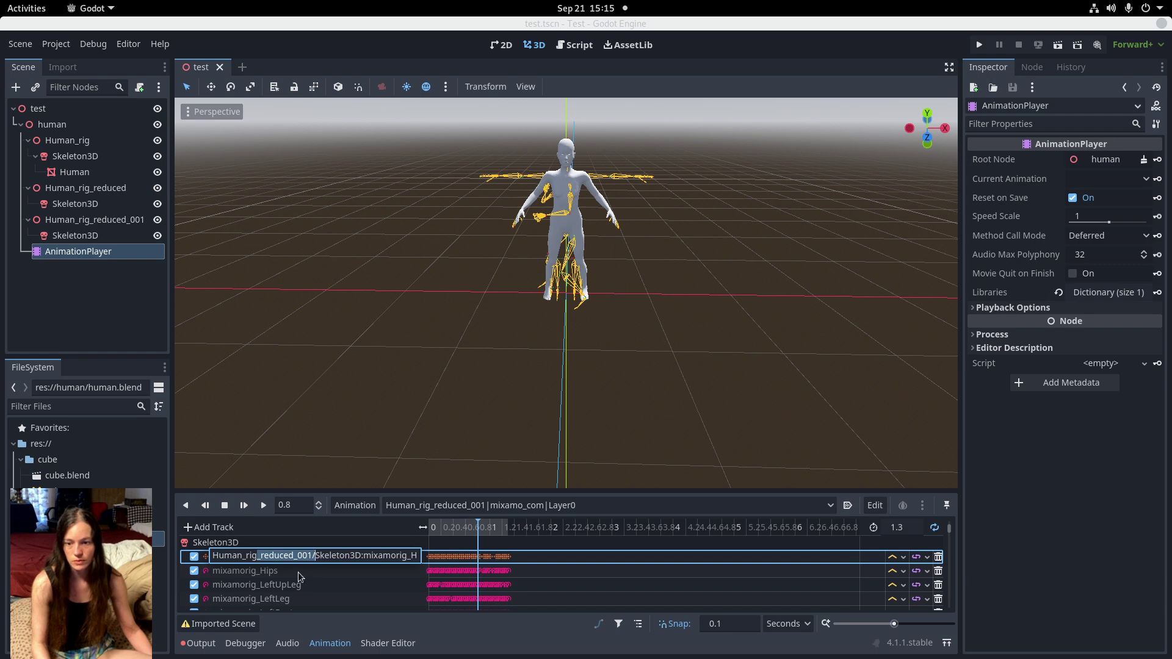
# Inspect the node paths of the Hips, LeftUpLeg and LeftLeg tracks
pyautogui.doubleClick(288, 573)
pyautogui.doubleClick(289, 585)
pyautogui.doubleClick(292, 600)
pyautogui.scroll(-5, 305, 568)
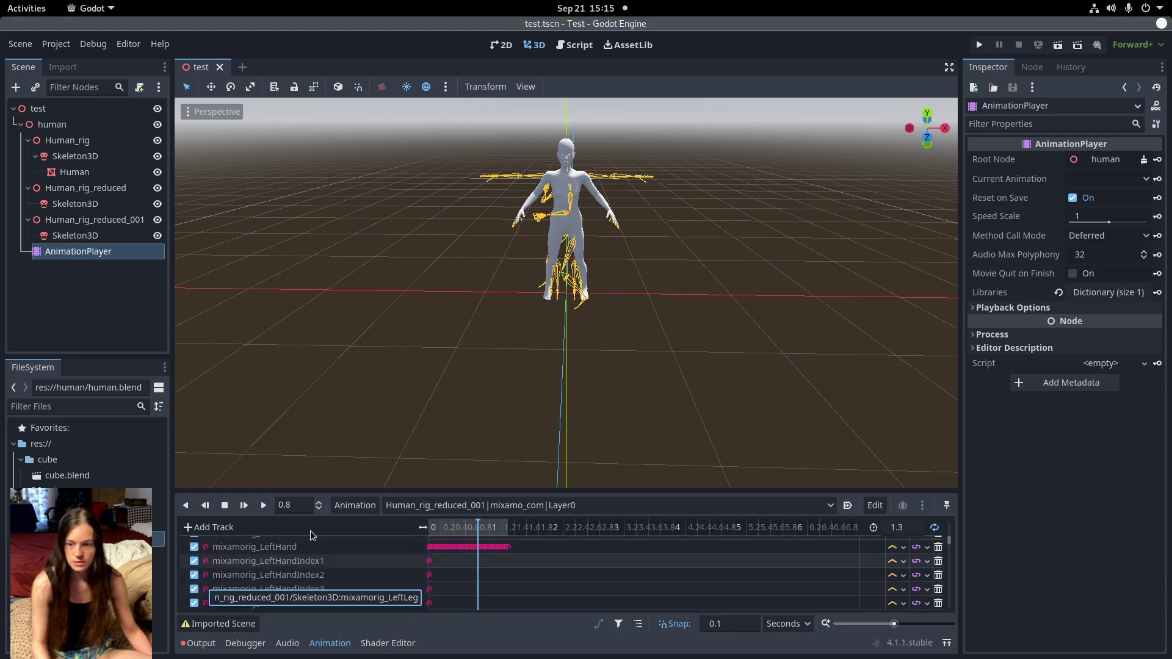
pyautogui.scroll(5, 299, 555)
pyautogui.doubleClick(311, 564)
pyautogui.scroll(-2, 332, 591)
pyautogui.scroll(3, 325, 584)
# Recheck the first Hips and LeftLeg track paths targeting Human_rig_reduced_001/Skeleton3D
pyautogui.click(320, 571)
pyautogui.scroll(2, 329, 574)
pyautogui.doubleClick(306, 558)
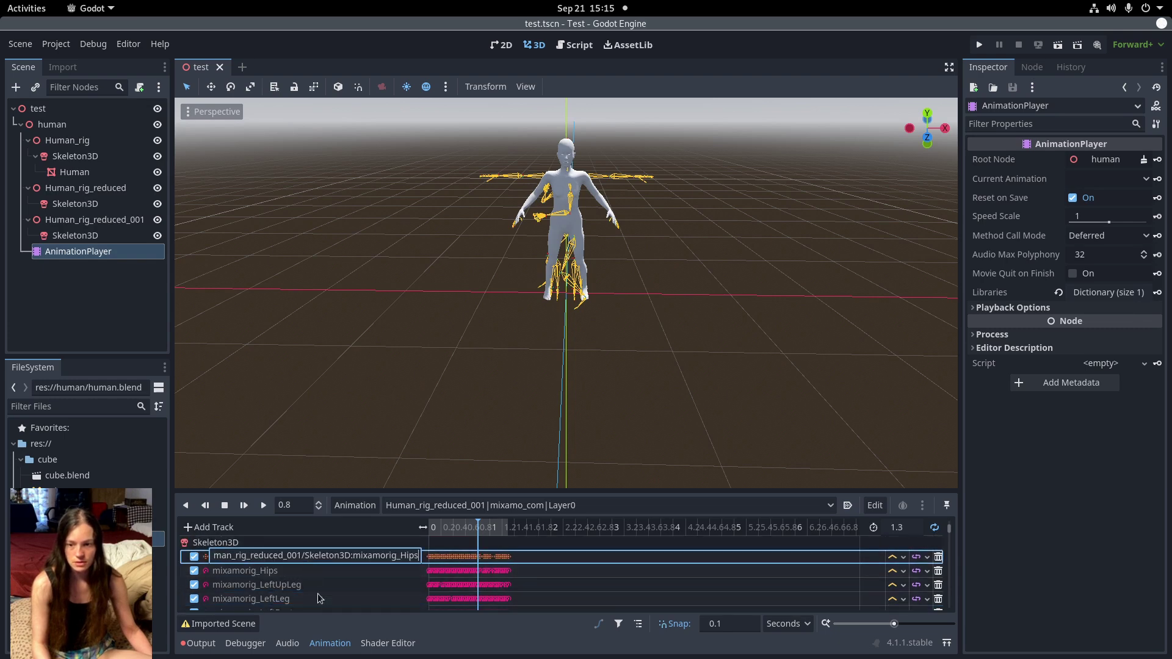
pyautogui.doubleClick(349, 595)
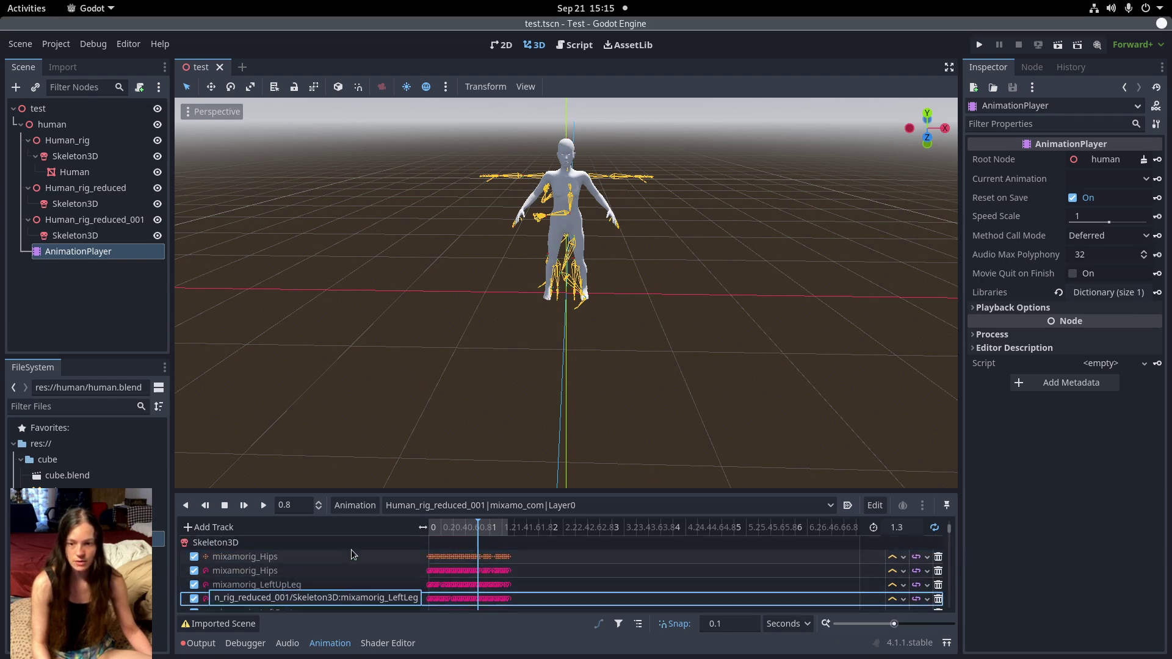
pyautogui.click(141, 281)
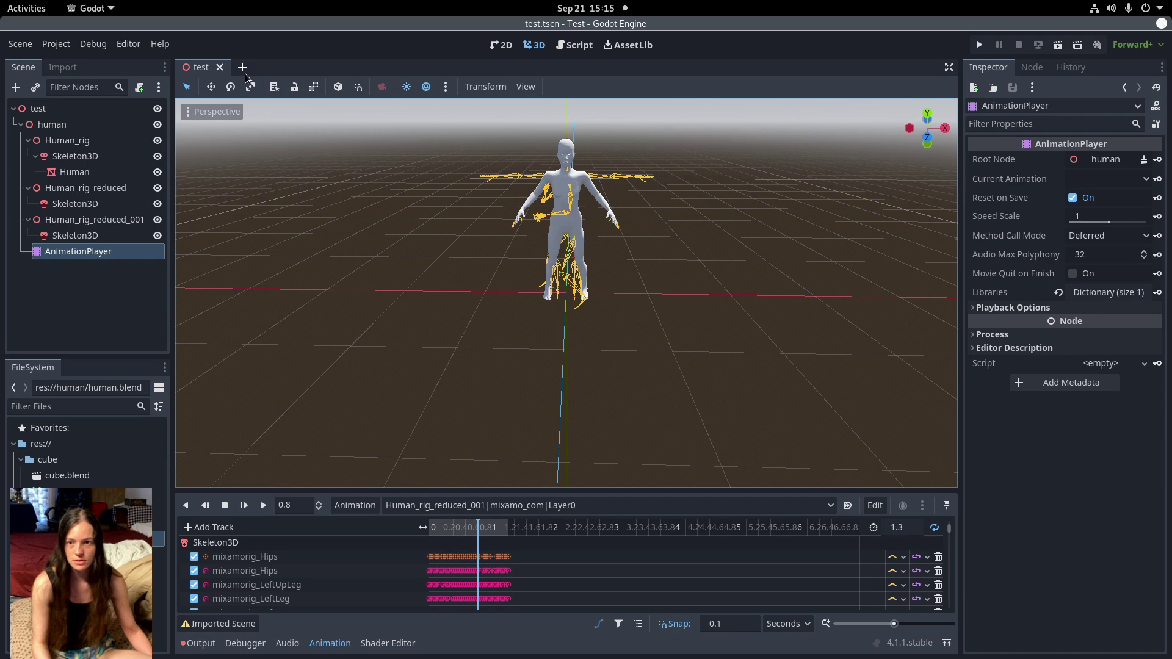
# Delete Human_rig_reduced, Human_rig_reduced_001 and the old AnimationPlayer, confirming with OK
pyautogui.keyDown('ctrl'); pyautogui.click(93, 192); pyautogui.keyUp('ctrl')
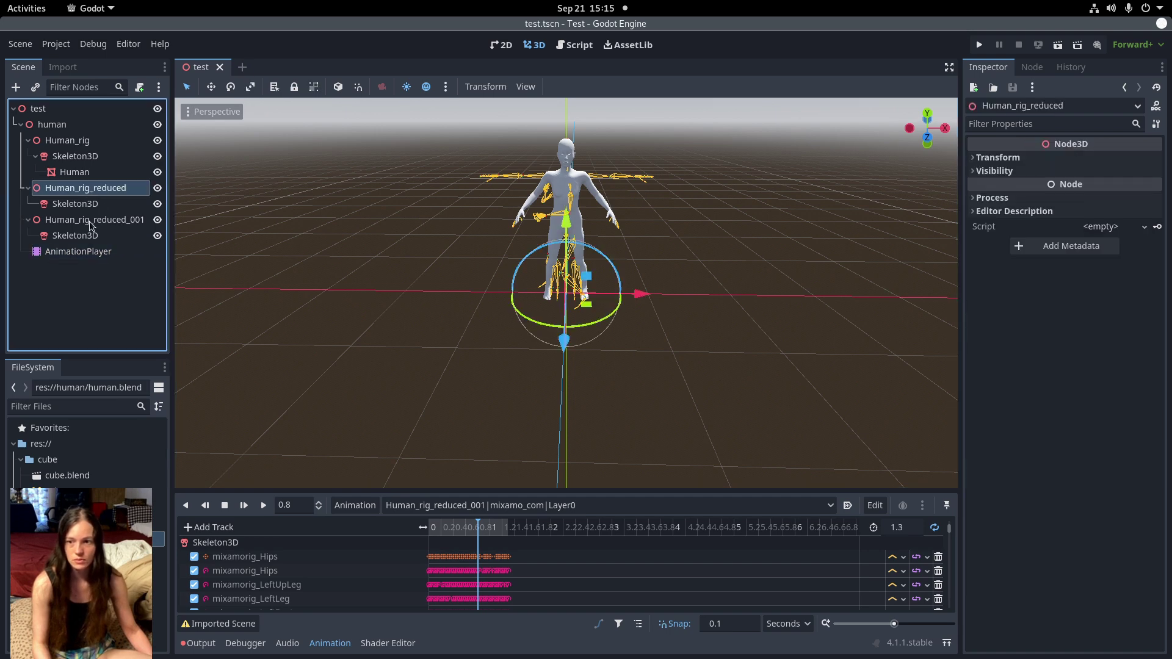
pyautogui.keyDown('ctrl'); pyautogui.click(91, 222); pyautogui.keyUp('ctrl')
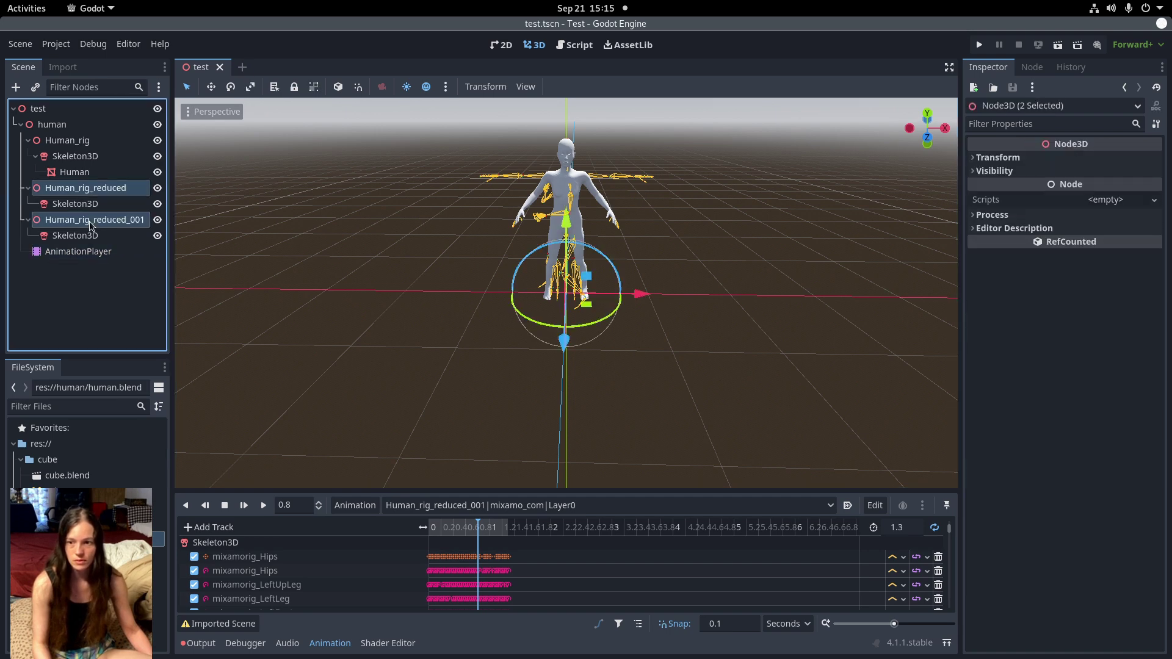
pyautogui.rightClick(99, 186)
pyautogui.click(152, 423)
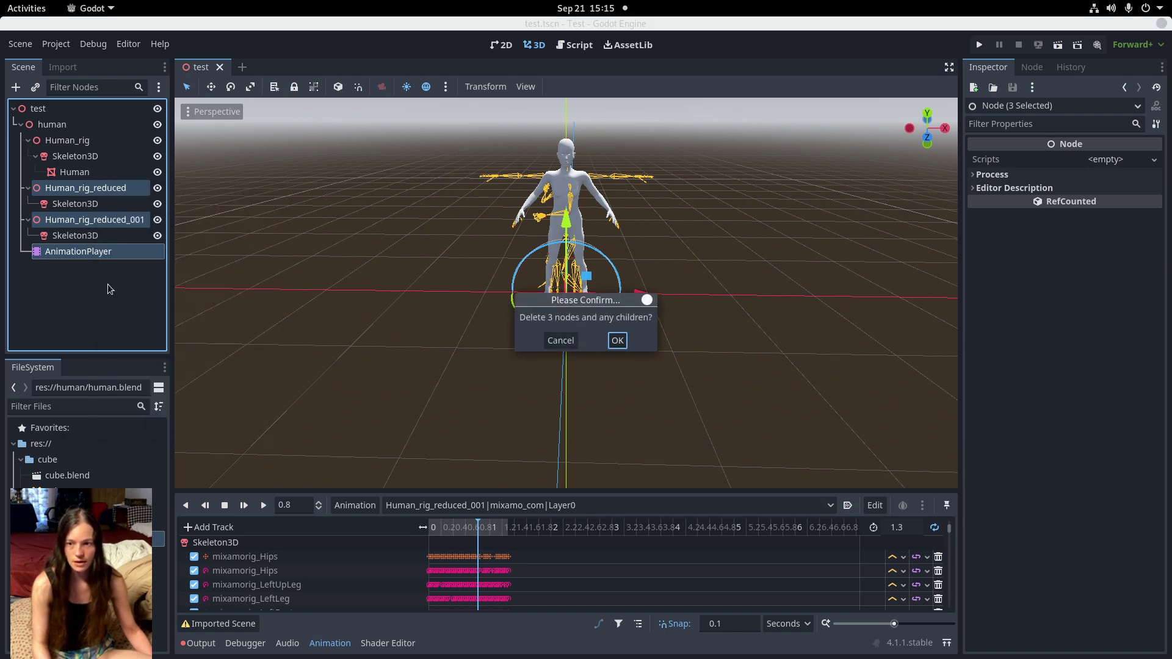
pyautogui.click(617, 341)
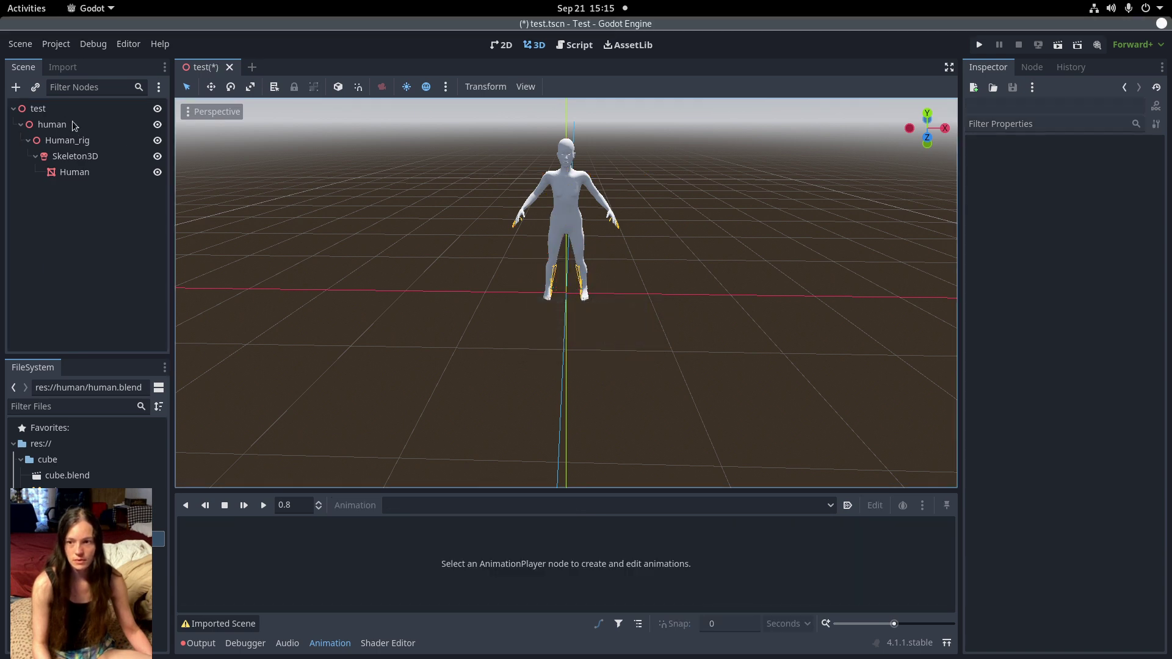
# Add a new AnimationPlayer as a child of the human node
pyautogui.click(46, 124)
pyautogui.rightClick(48, 124)
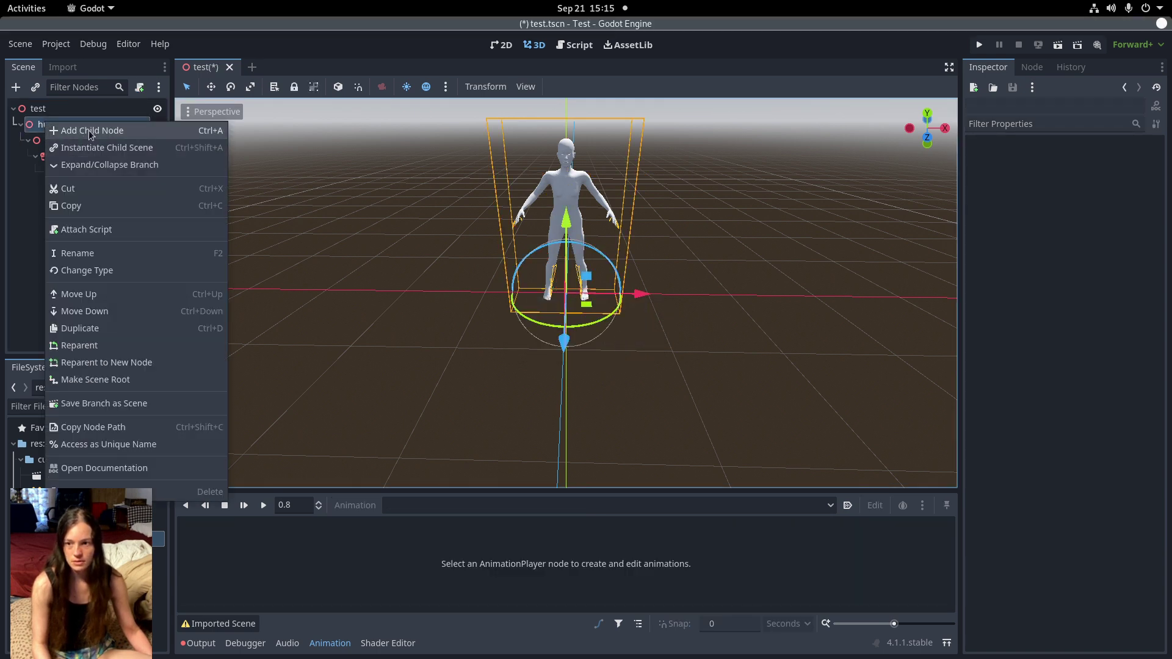
pyautogui.click(67, 128)
pyautogui.doubleClick(474, 315)
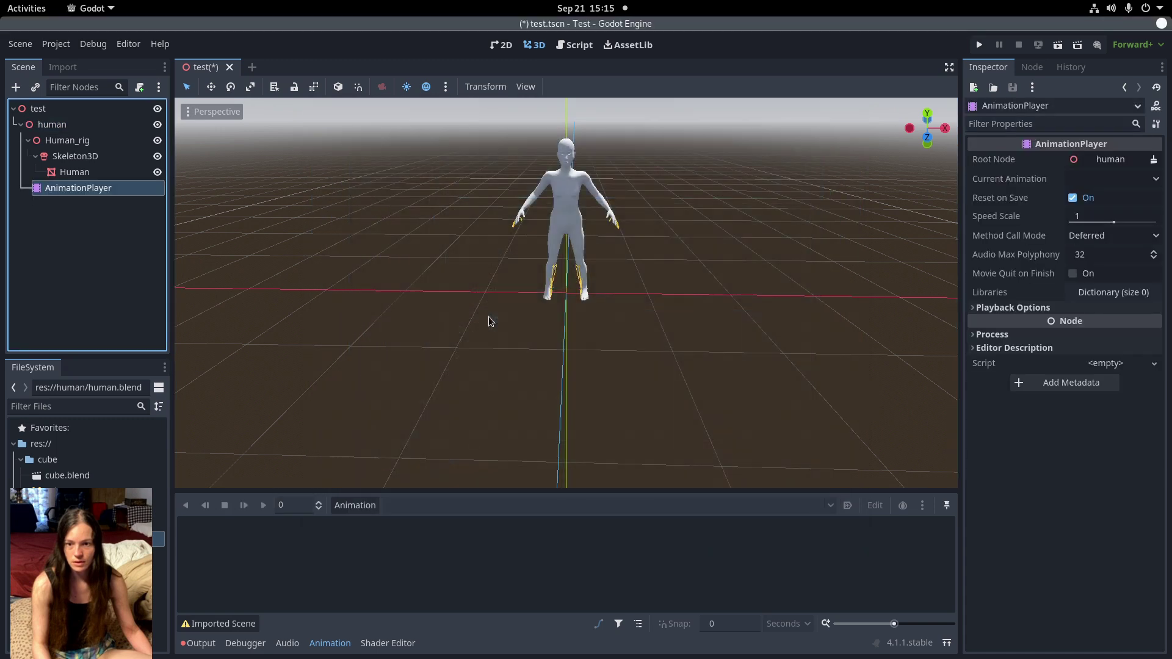
pyautogui.click(67, 126)
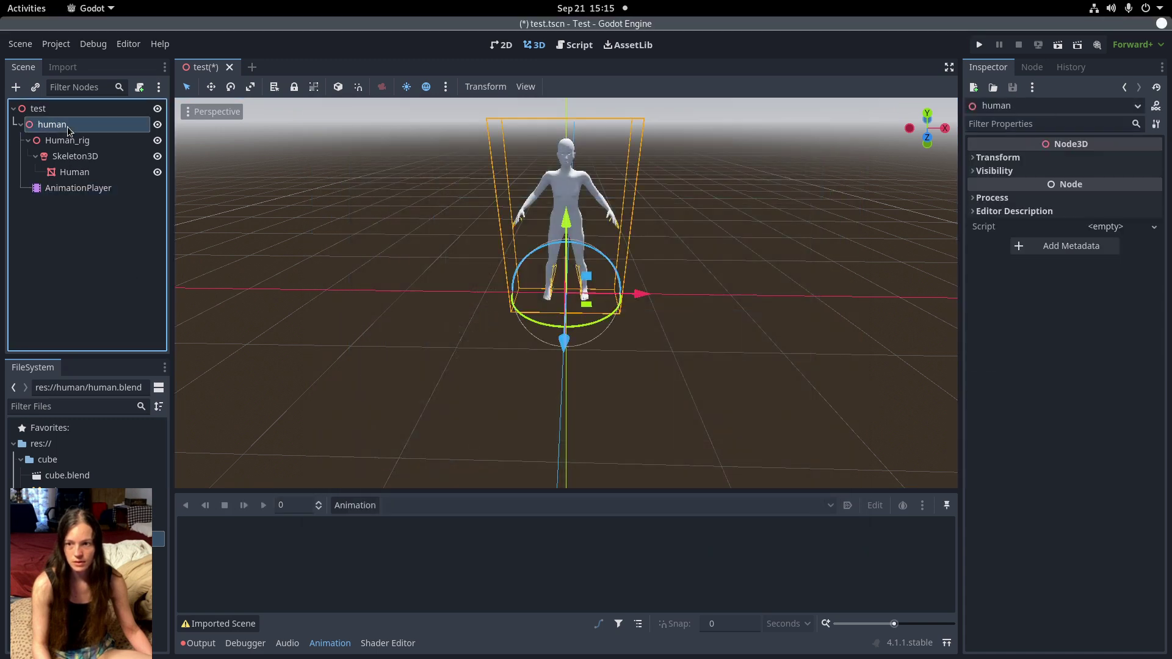
# Open a new scene with a 3D root and drop human.blend into it
pyautogui.click(252, 69)
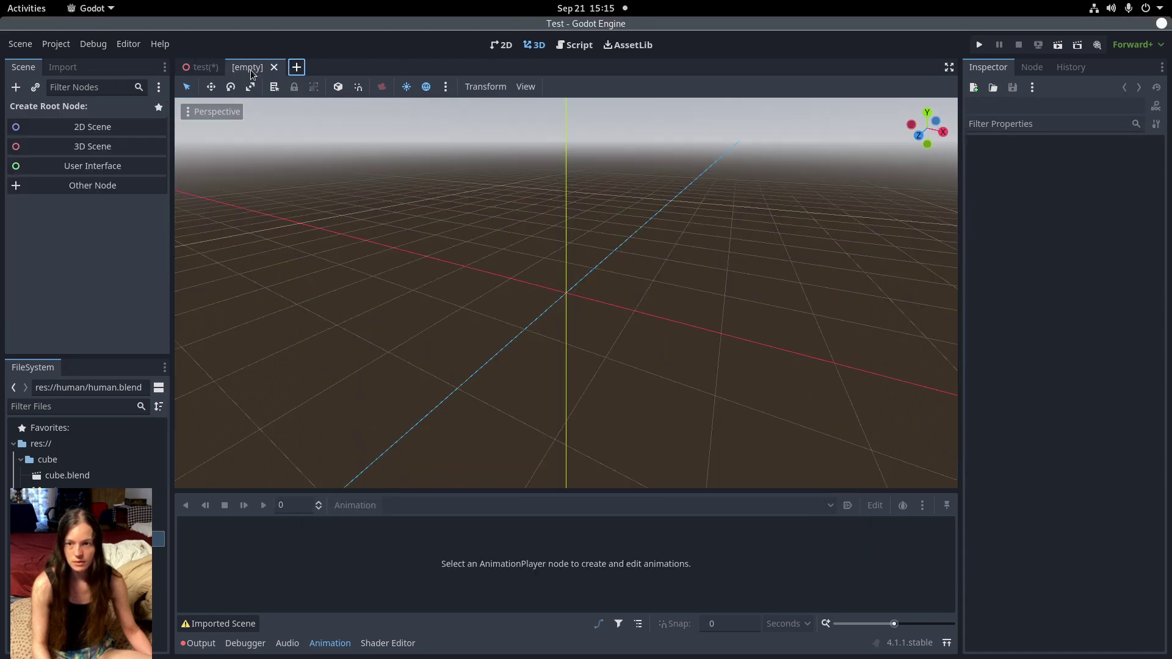
pyautogui.click(80, 147)
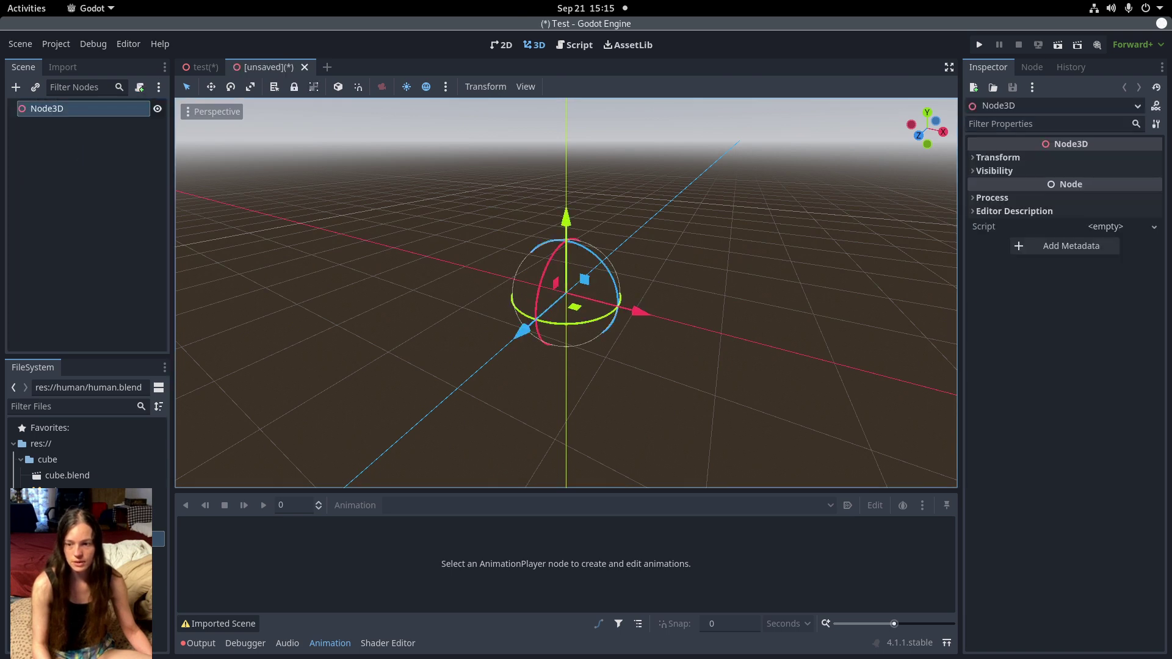
pyautogui.moveTo(91, 539); pyautogui.dragTo(571, 302)
pyautogui.moveTo(594, 367); pyautogui.dragTo(636, 367, button='middle')
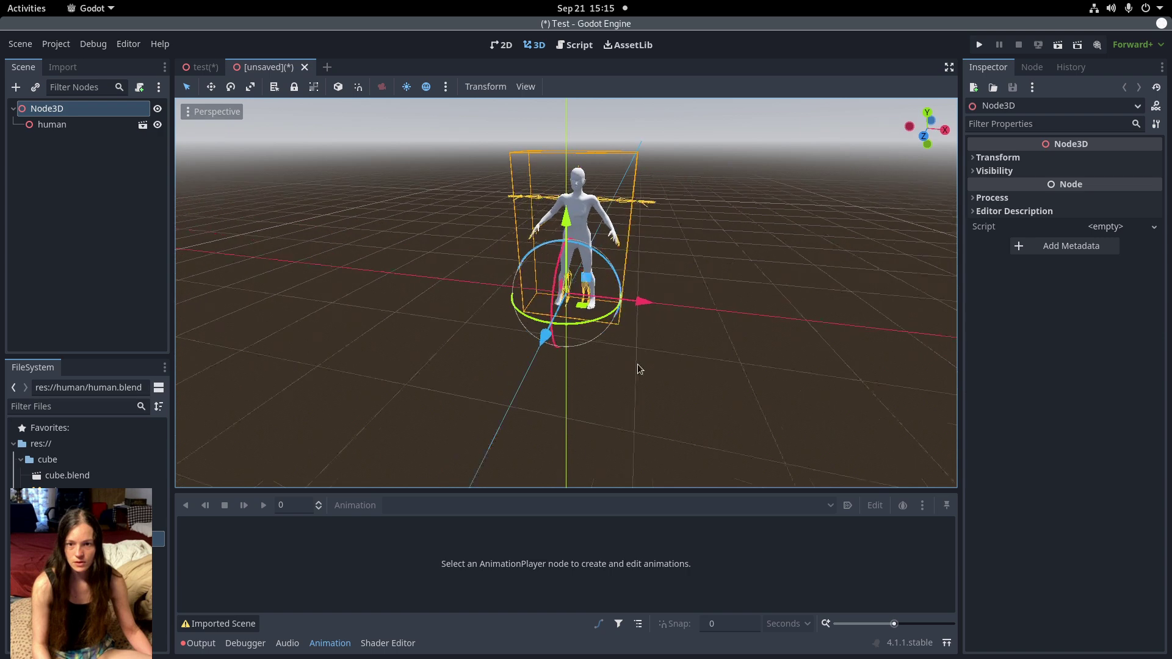
# Reset human's position to the origin and make it local to expose its children
pyautogui.click(60, 127)
pyautogui.click(1108, 157)
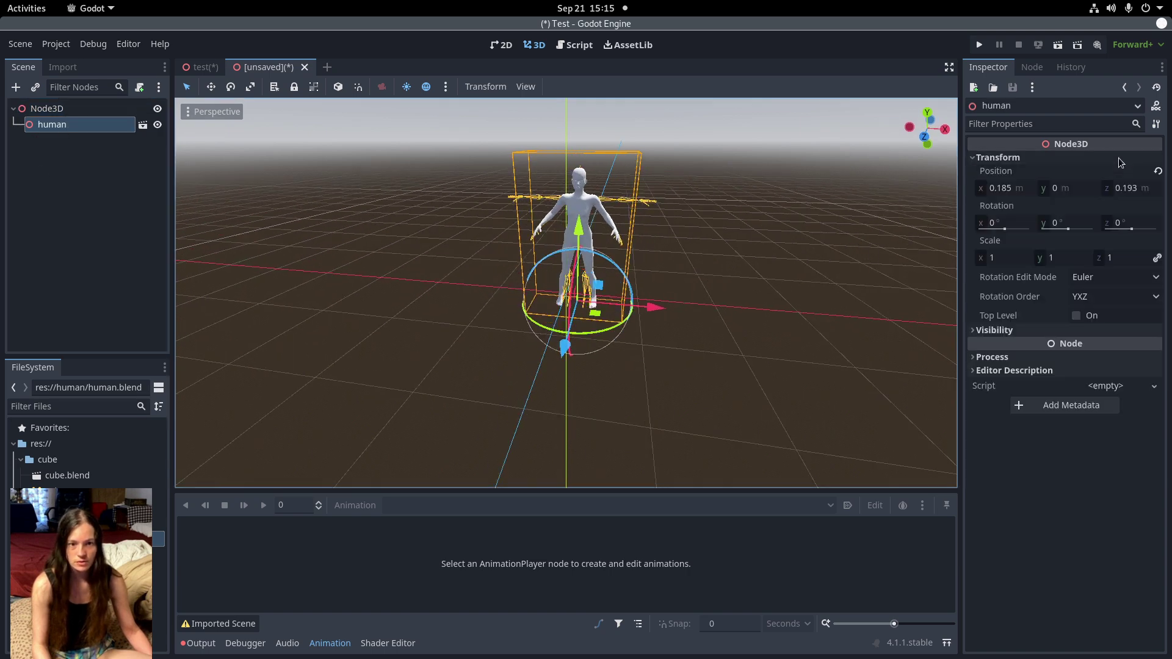
pyautogui.click(1157, 173)
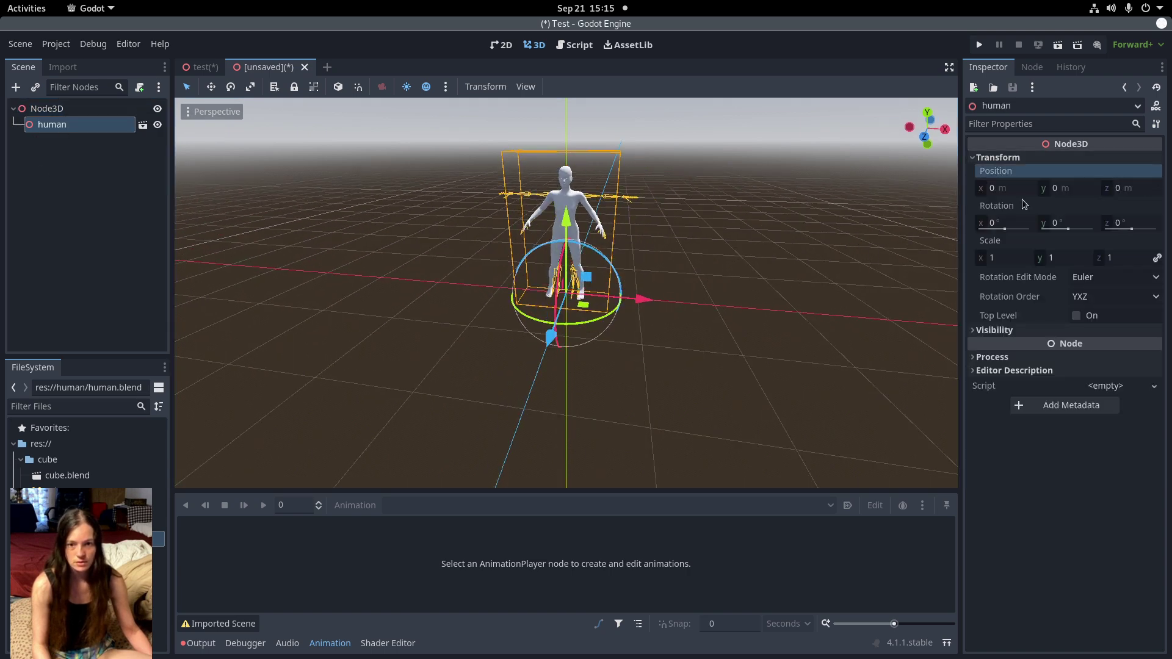
pyautogui.rightClick(76, 124)
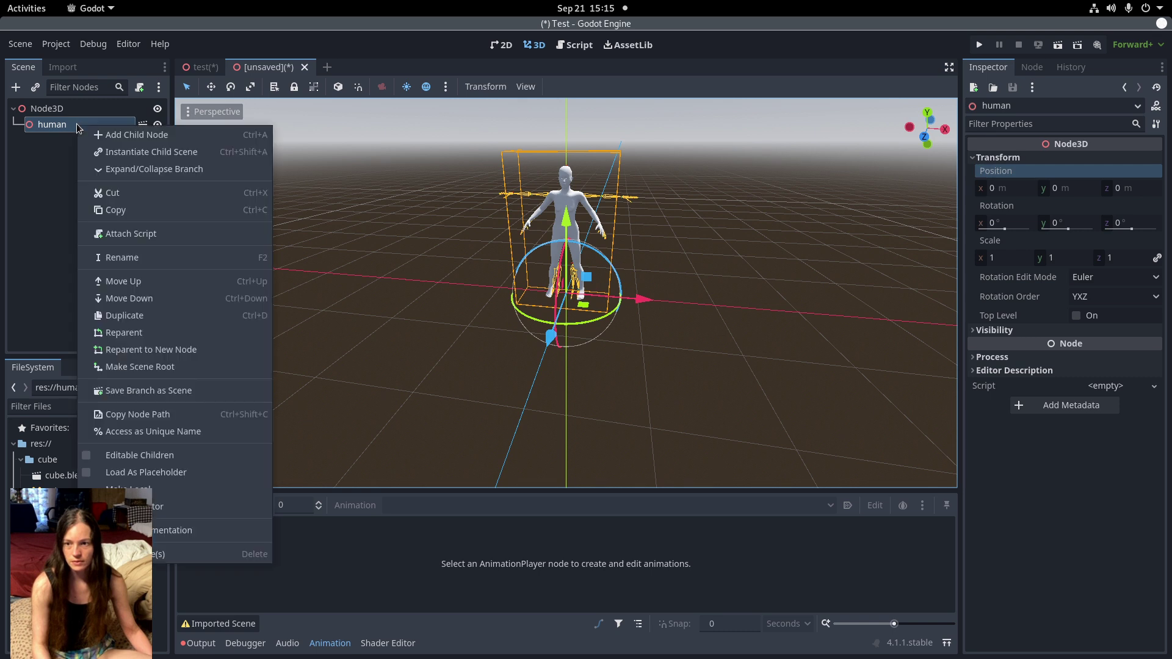
pyautogui.click(186, 491)
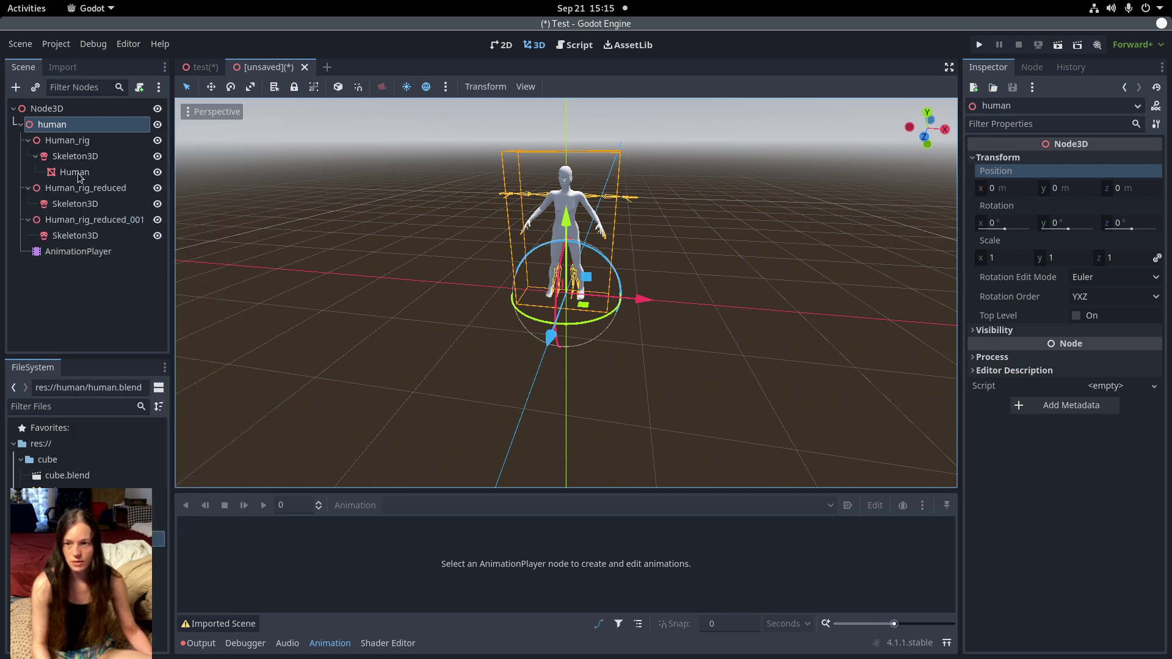
# Delete the Human_rig node and its children
pyautogui.click(86, 254)
pyautogui.click(81, 141)
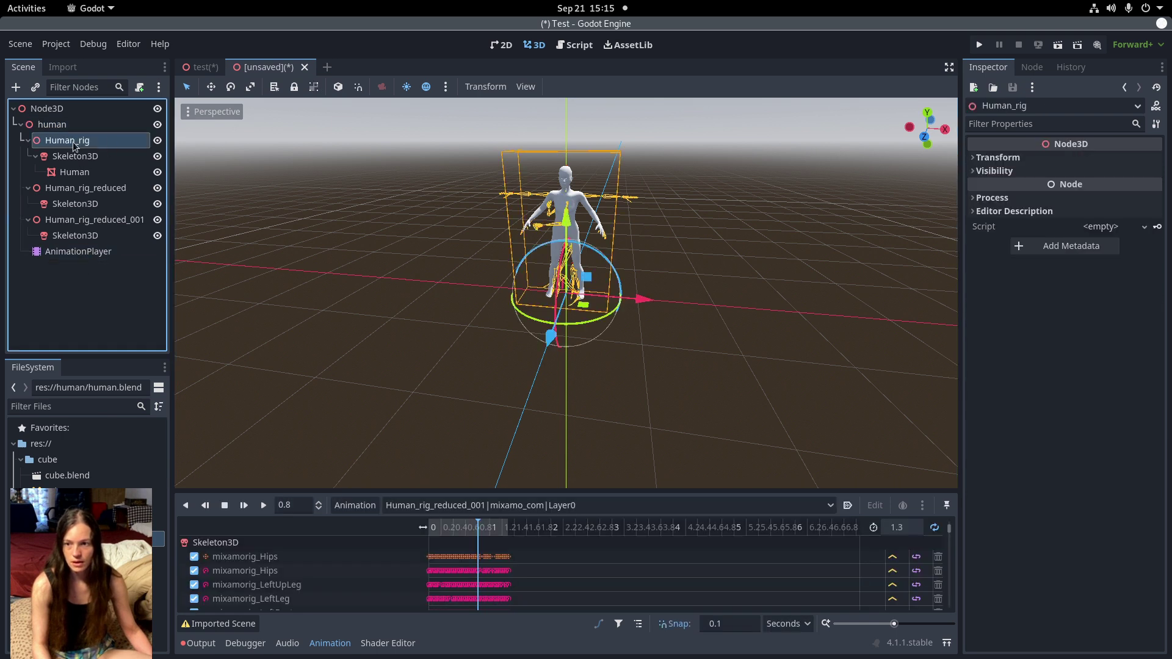
pyautogui.rightClick(74, 144)
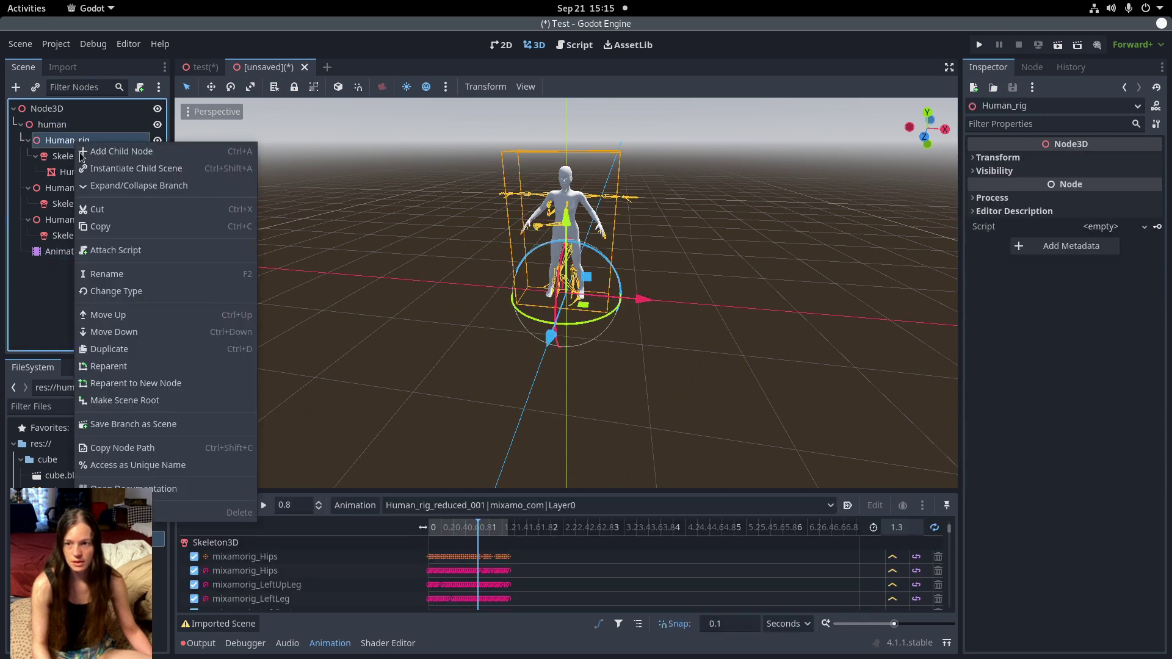
pyautogui.click(155, 514)
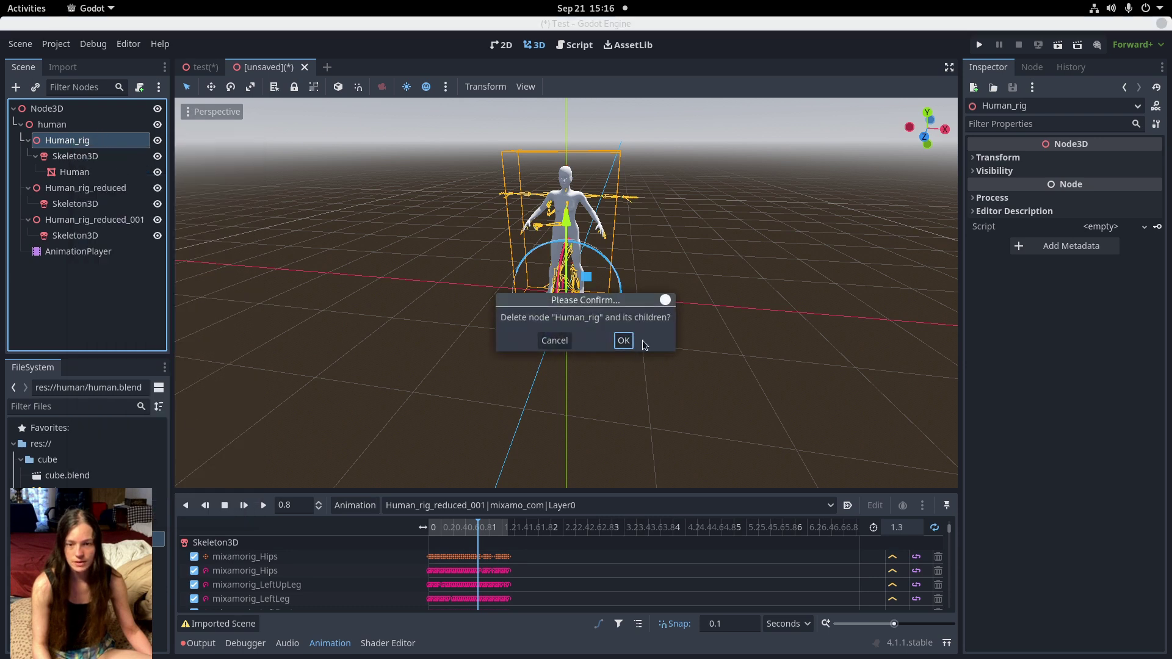
pyautogui.click(624, 341)
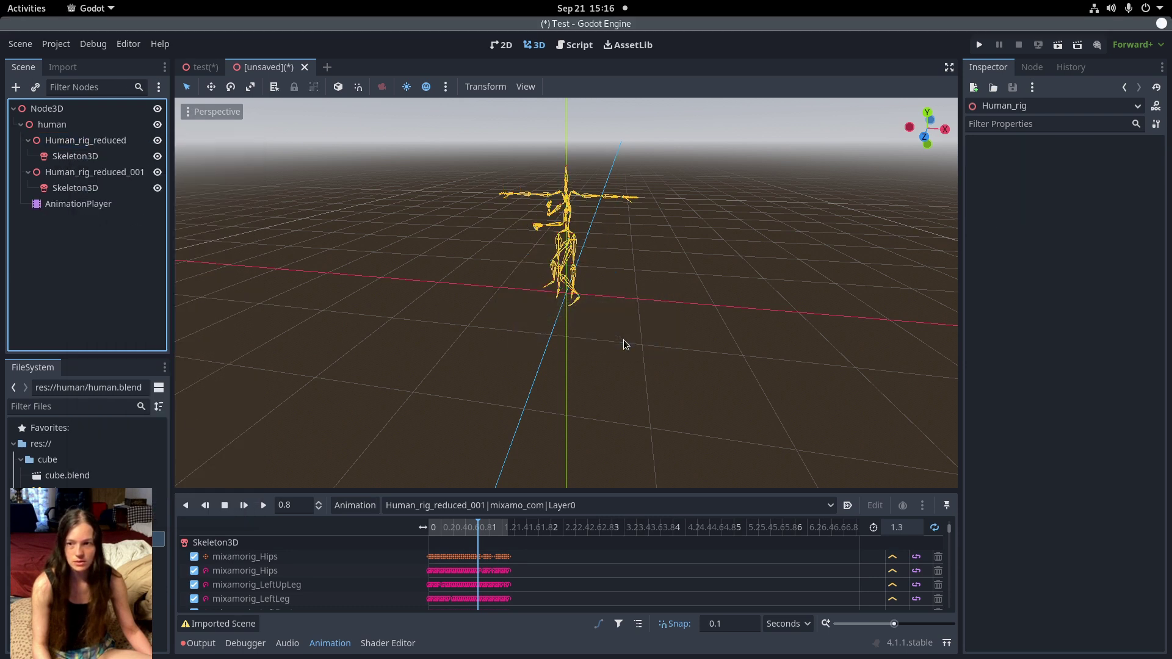
# Rename Human_rig_reduced to Human_rig
pyautogui.doubleClick(107, 142)
pyautogui.moveTo(129, 141); pyautogui.dragTo(90, 144)
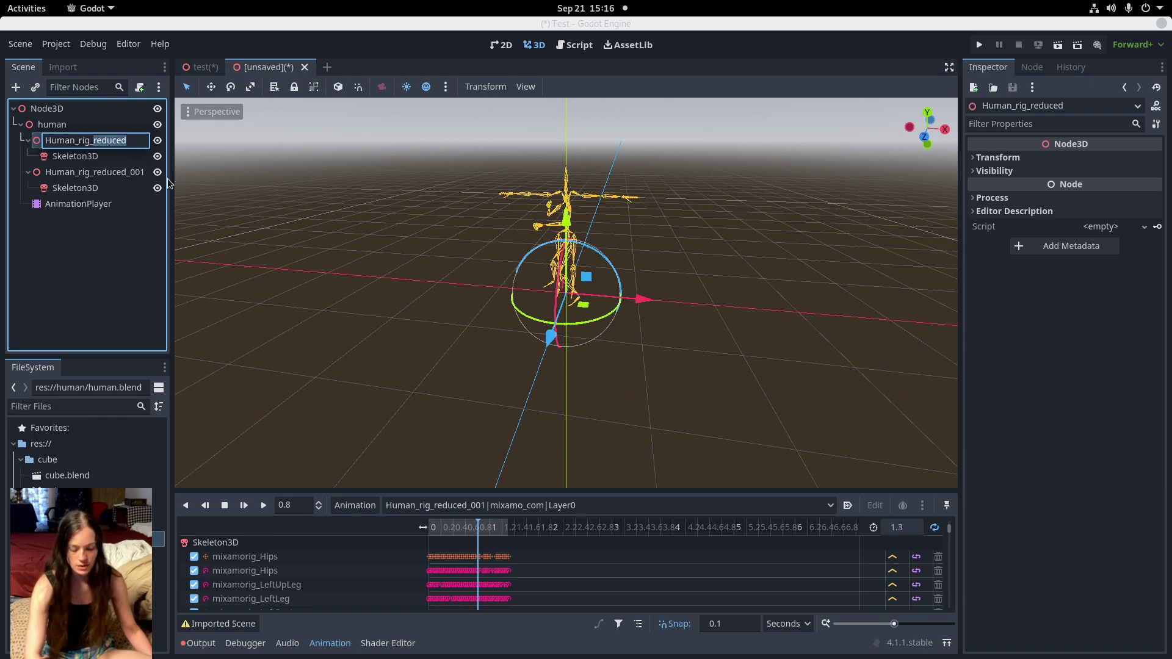
pyautogui.press('BackSpace')
pyautogui.click(247, 179)
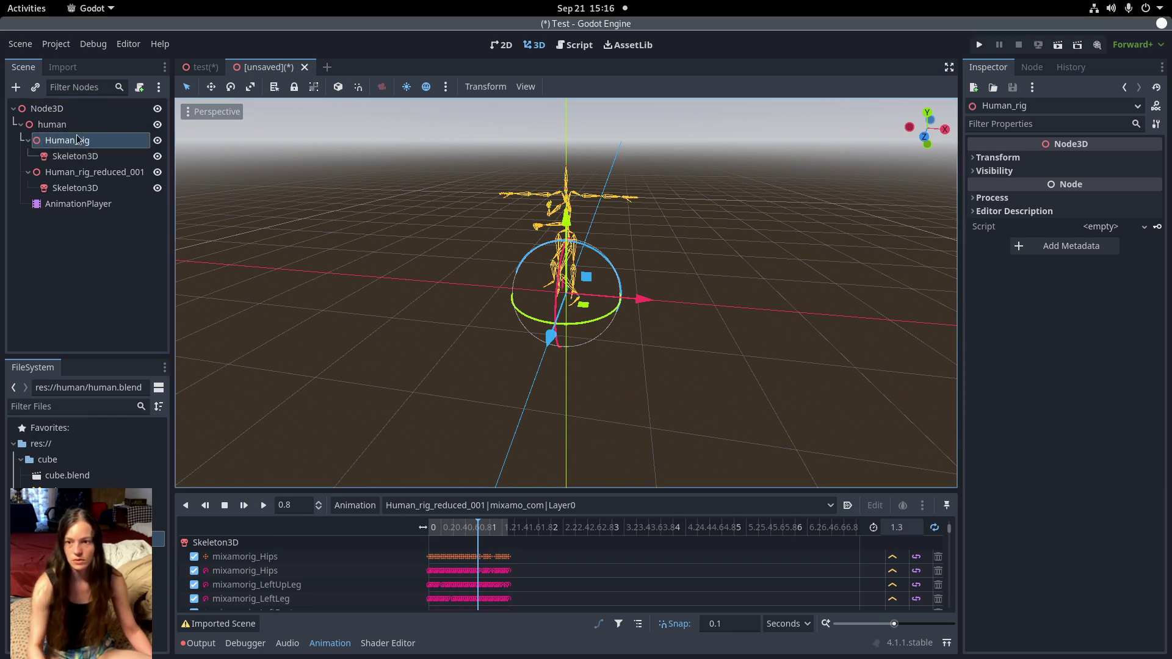
# Load the Human_rig_reduced|mixamo_com|Layer0 animation and rewind the playhead to 0
pyautogui.click(97, 202)
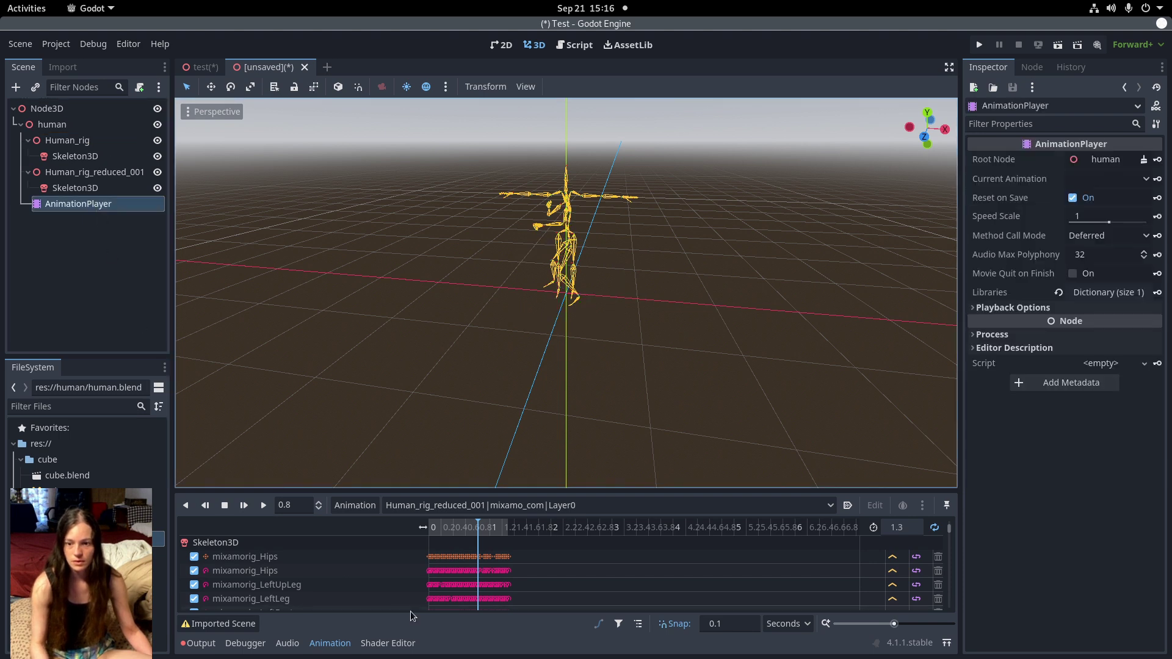
pyautogui.click(479, 508)
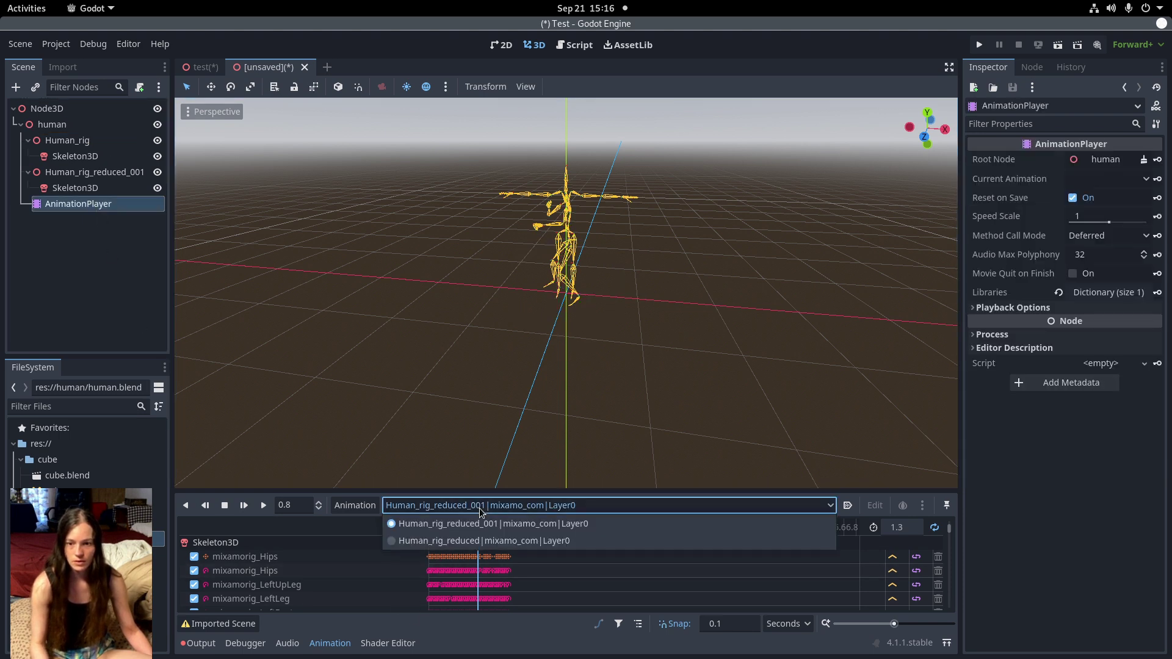
pyautogui.click(460, 543)
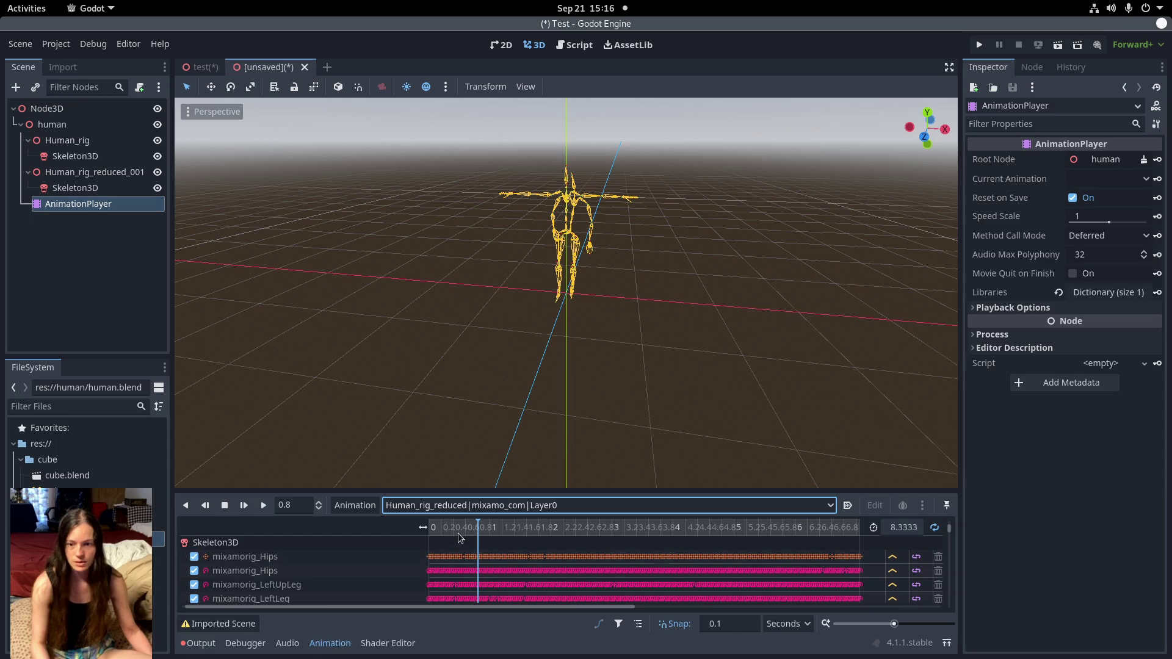
pyautogui.moveTo(459, 536); pyautogui.dragTo(415, 536)
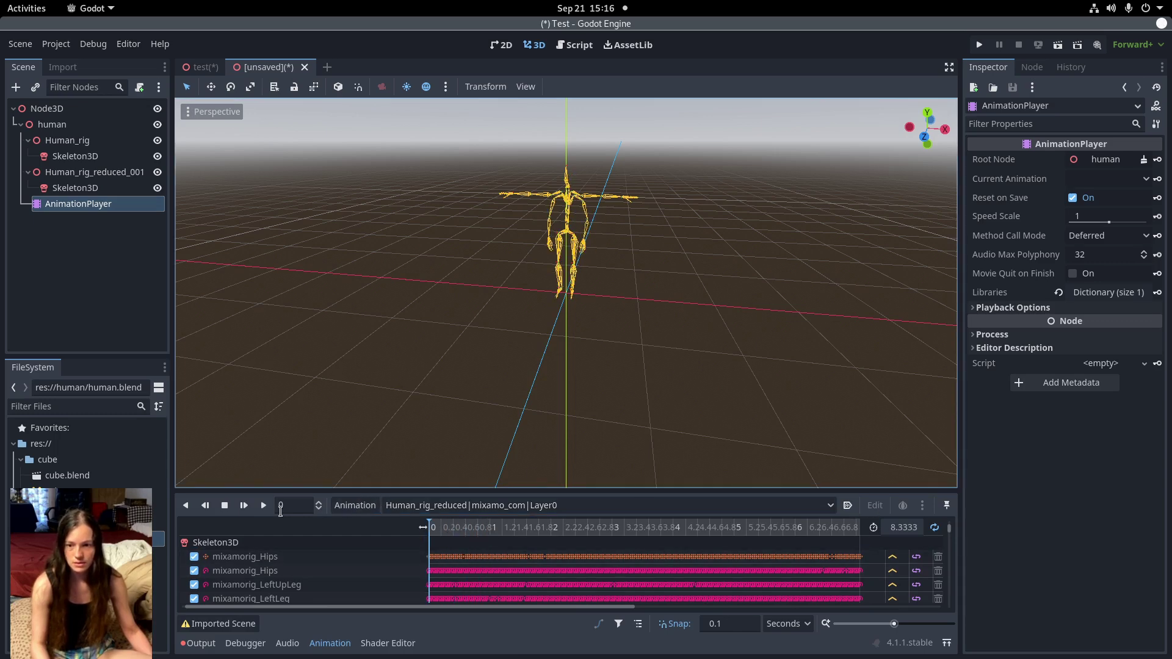
# Make the Global animation library built-in with Make Unique in Manage Animations
pyautogui.click(346, 511)
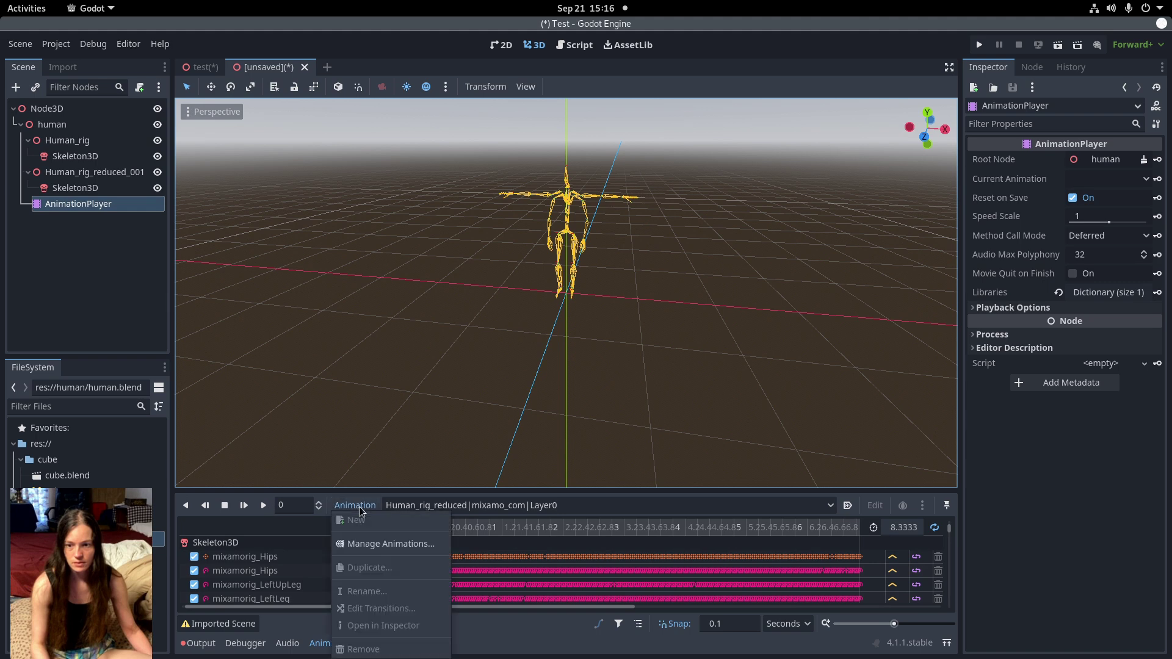
pyautogui.click(379, 547)
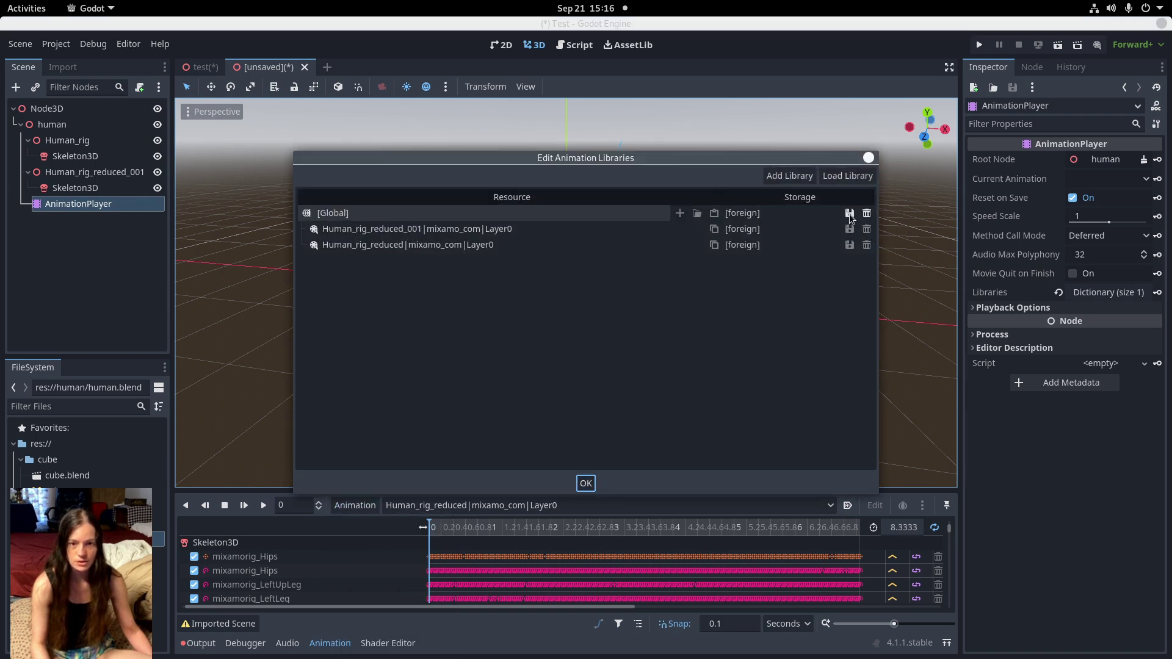
pyautogui.click(849, 212)
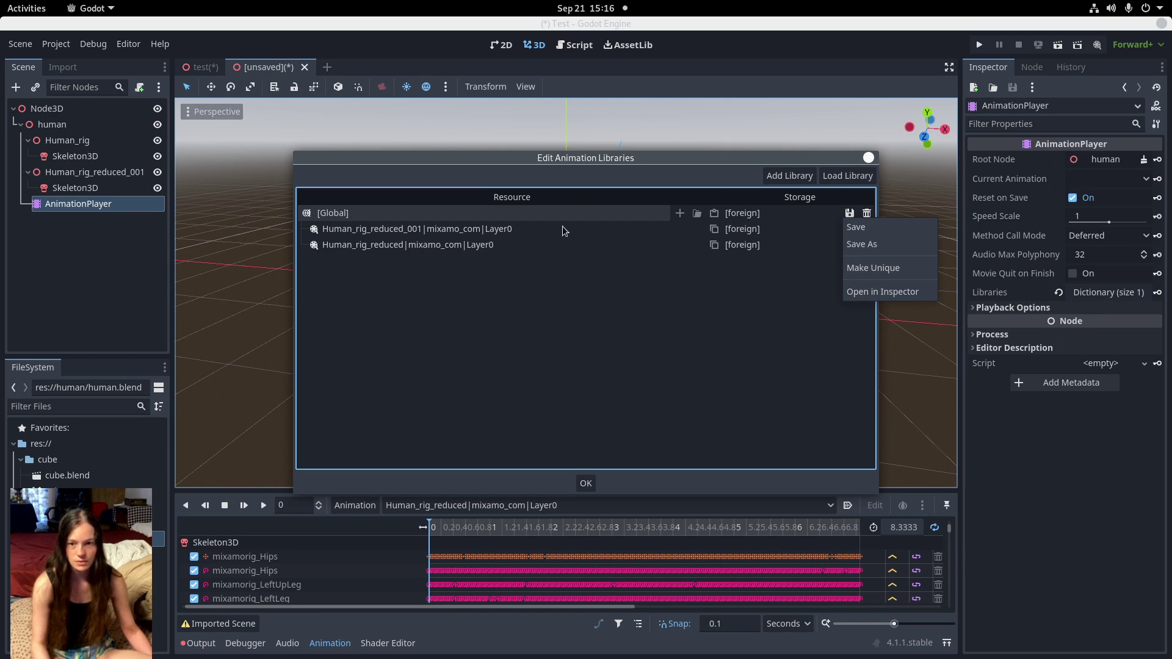
pyautogui.click(858, 273)
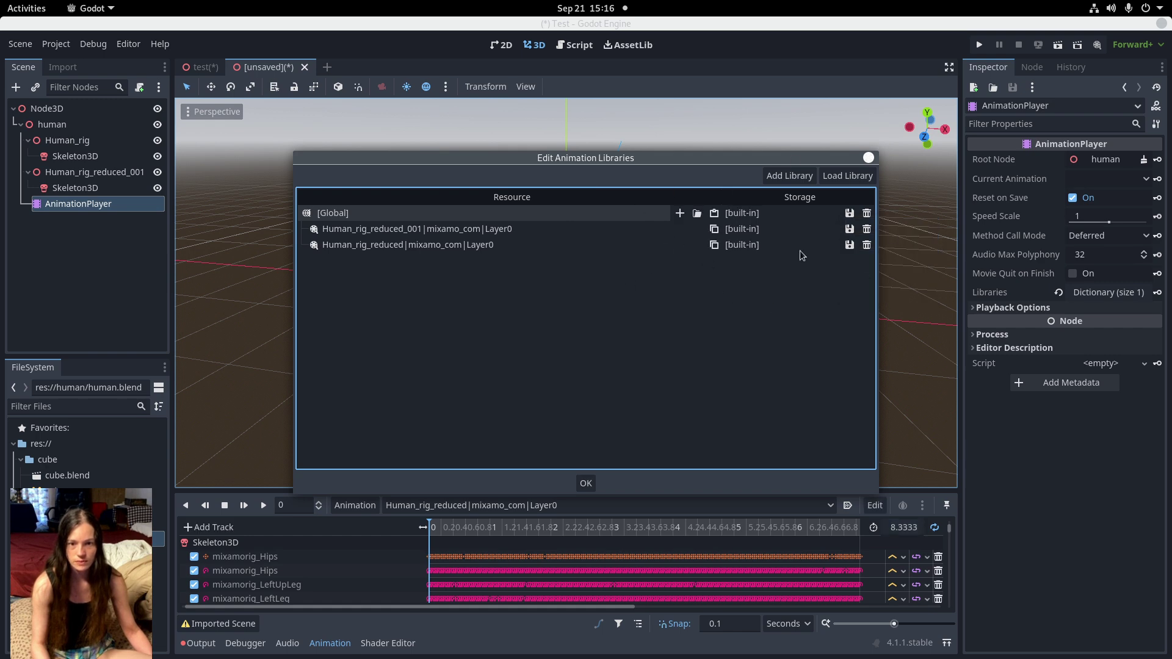
pyautogui.click(590, 481)
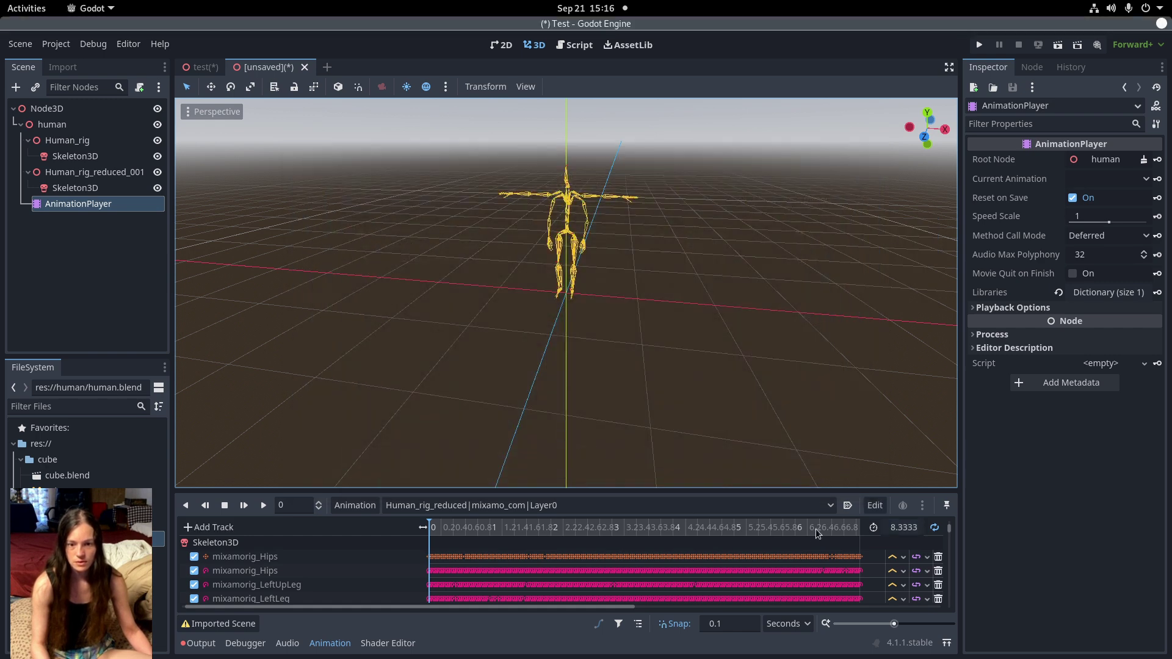
# Copy all tracks of Human_rig_reduced|mixamo_com|Layer0 and check the Hips track path
pyautogui.click(874, 505)
pyautogui.click(874, 506)
pyautogui.click(875, 506)
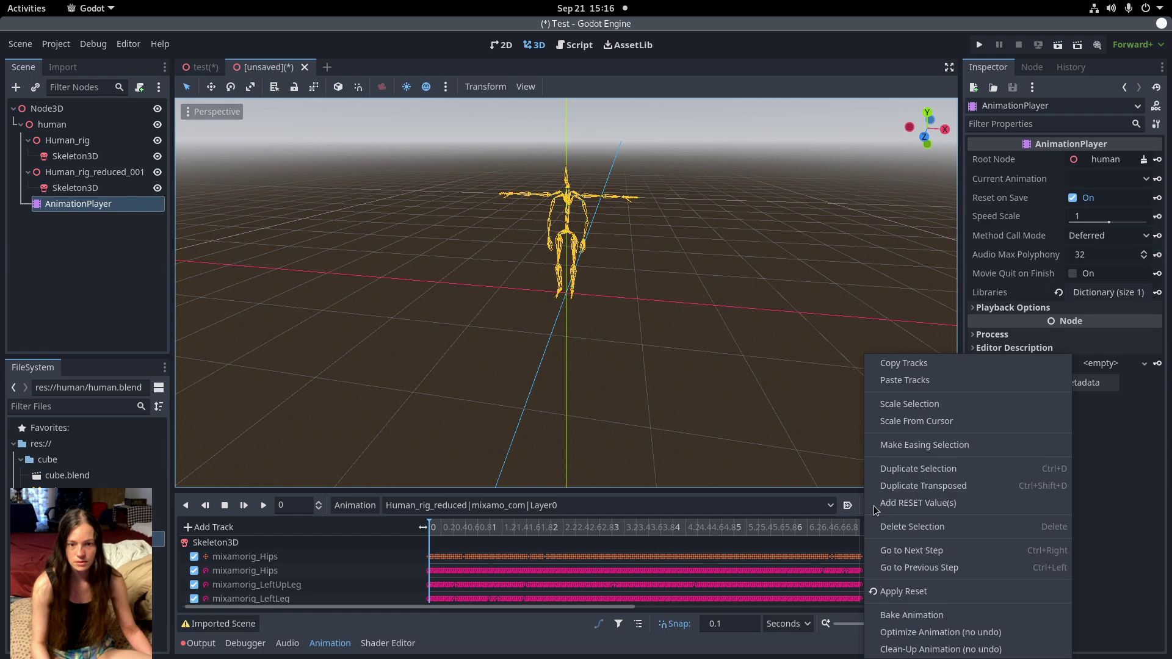
pyautogui.click(902, 364)
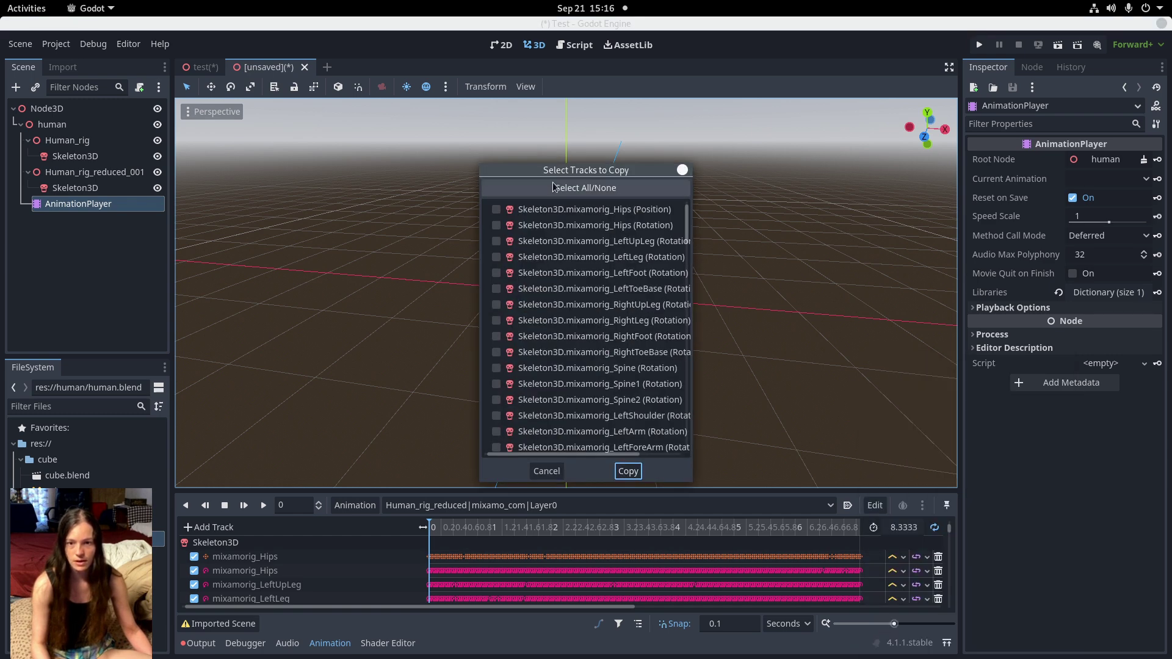
pyautogui.click(572, 189)
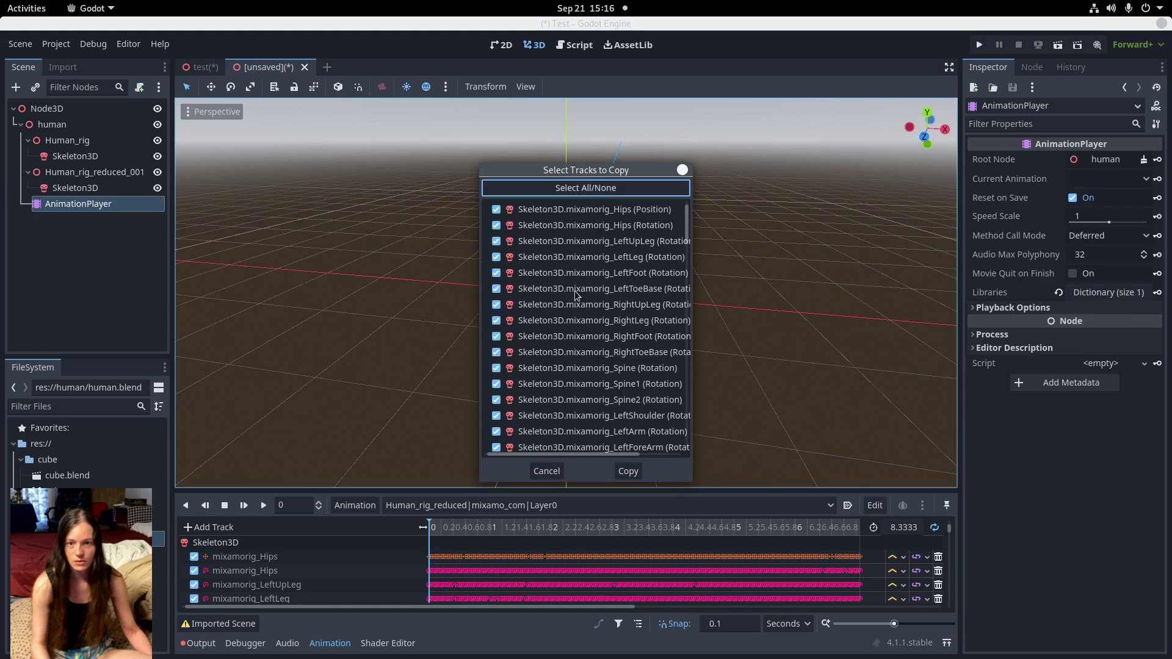
pyautogui.click(635, 477)
pyautogui.doubleClick(303, 557)
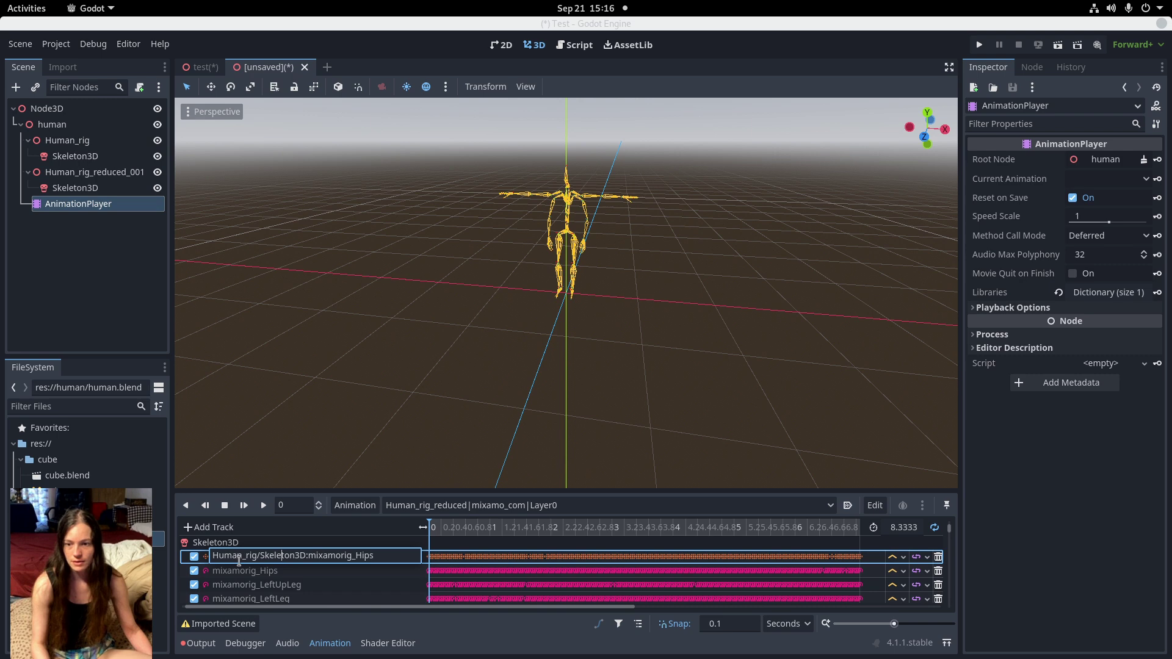
pyautogui.click(286, 558)
pyautogui.press('Return')
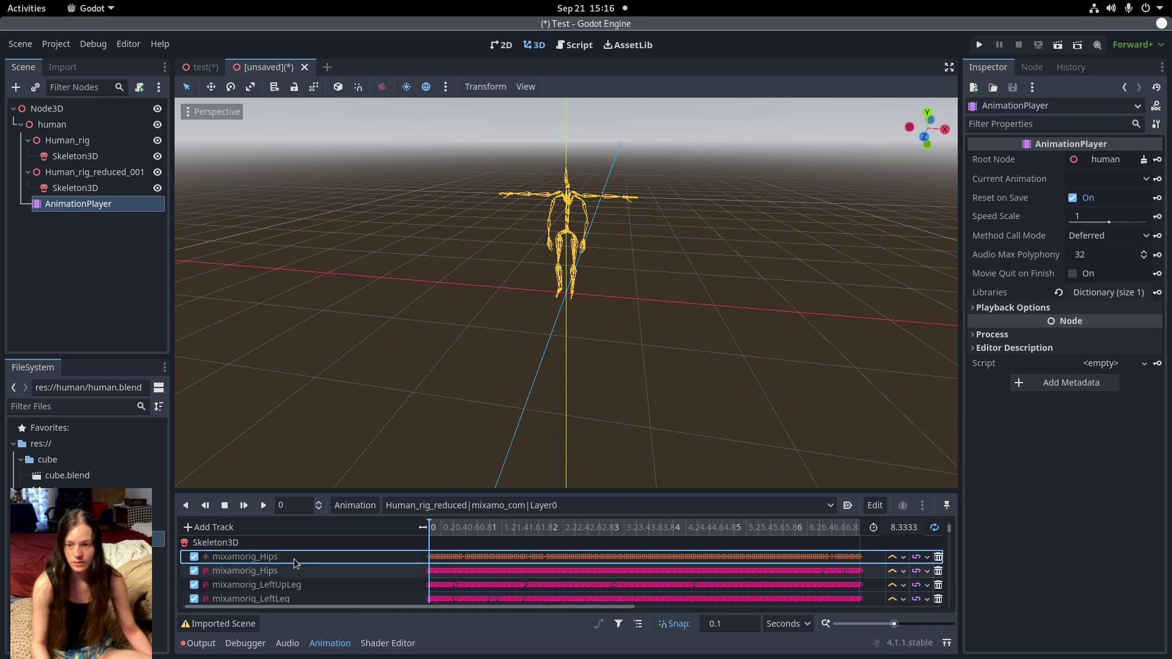
# Create a new Rumba_Dance animation on the test scene's AnimationPlayer
pyautogui.click(201, 66)
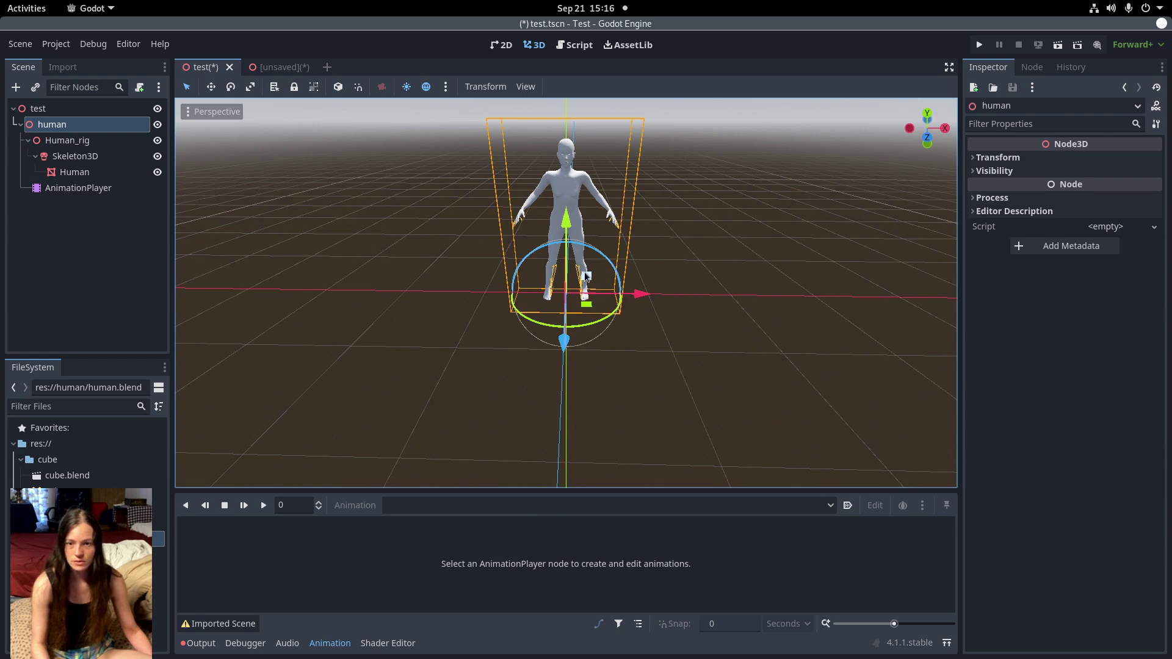
pyautogui.click(89, 188)
pyautogui.click(367, 506)
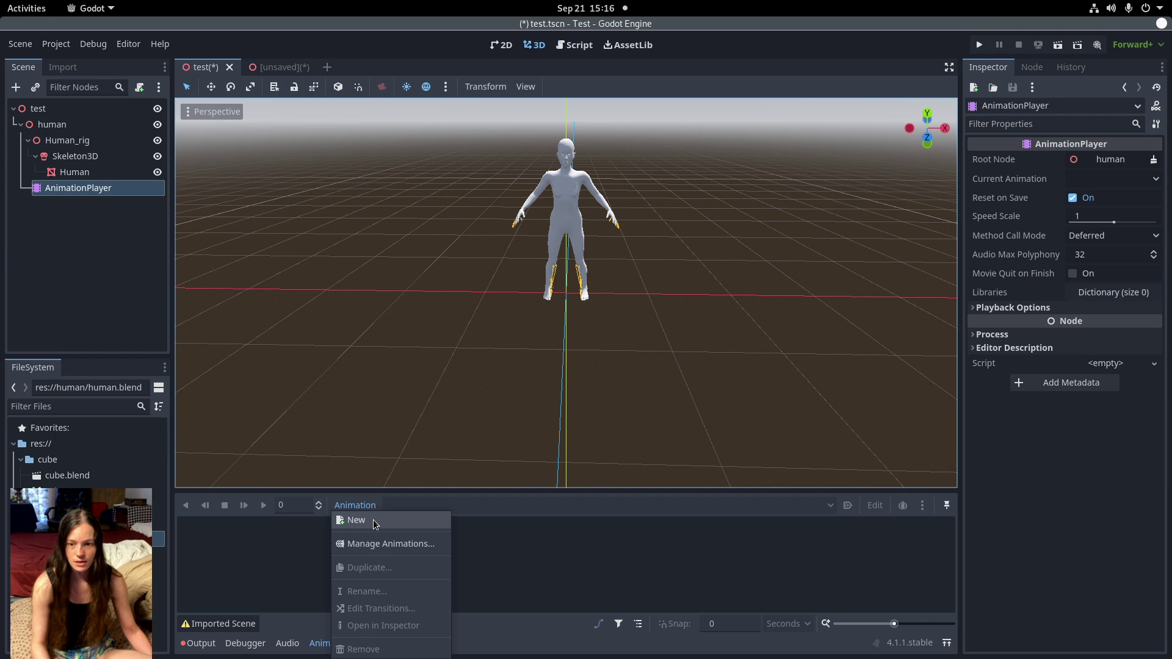
pyautogui.click(372, 520)
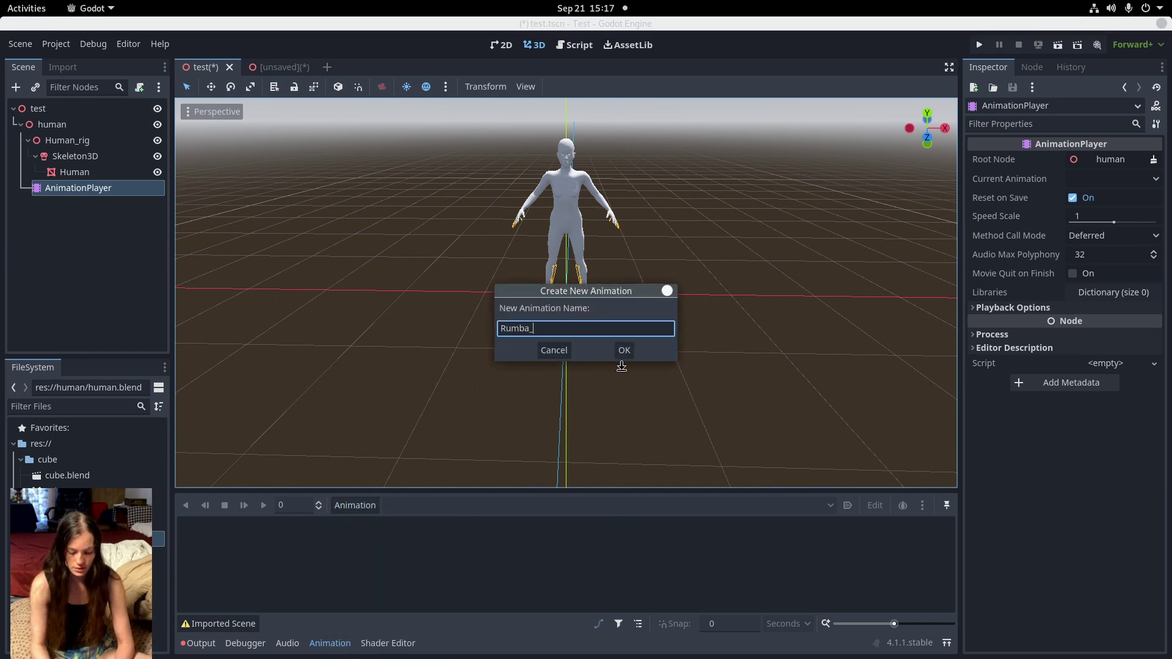
pyautogui.press('Return')
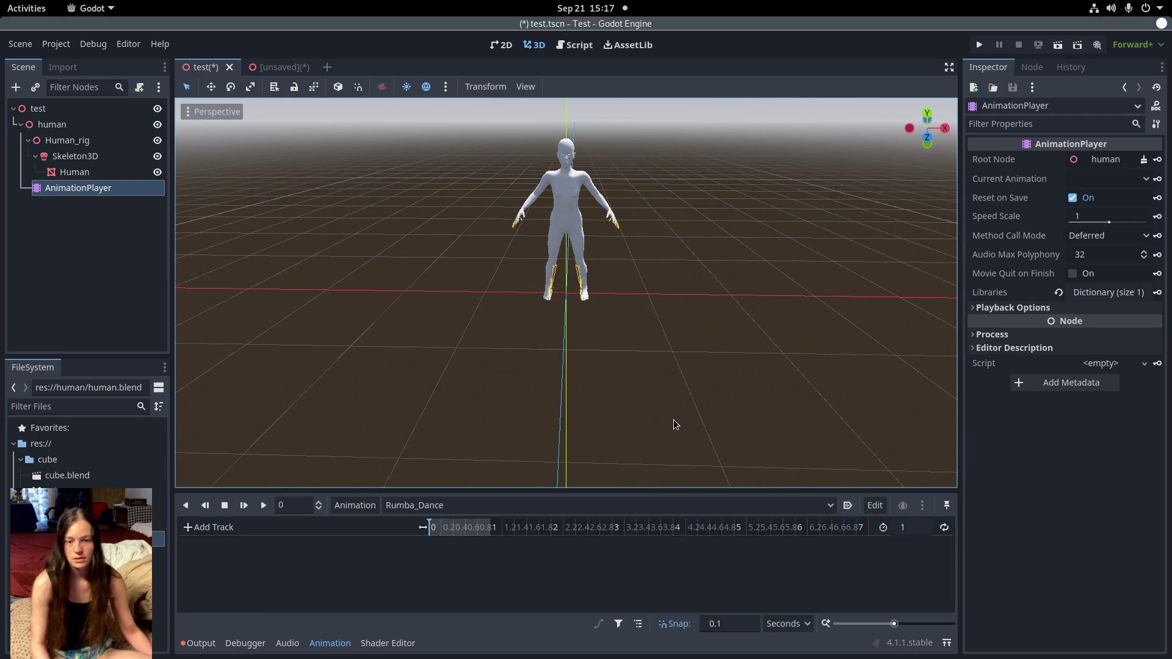
# Paste the copied tracks into Rumba_Dance, set its length to 8.3 s, and play it
pyautogui.click(883, 507)
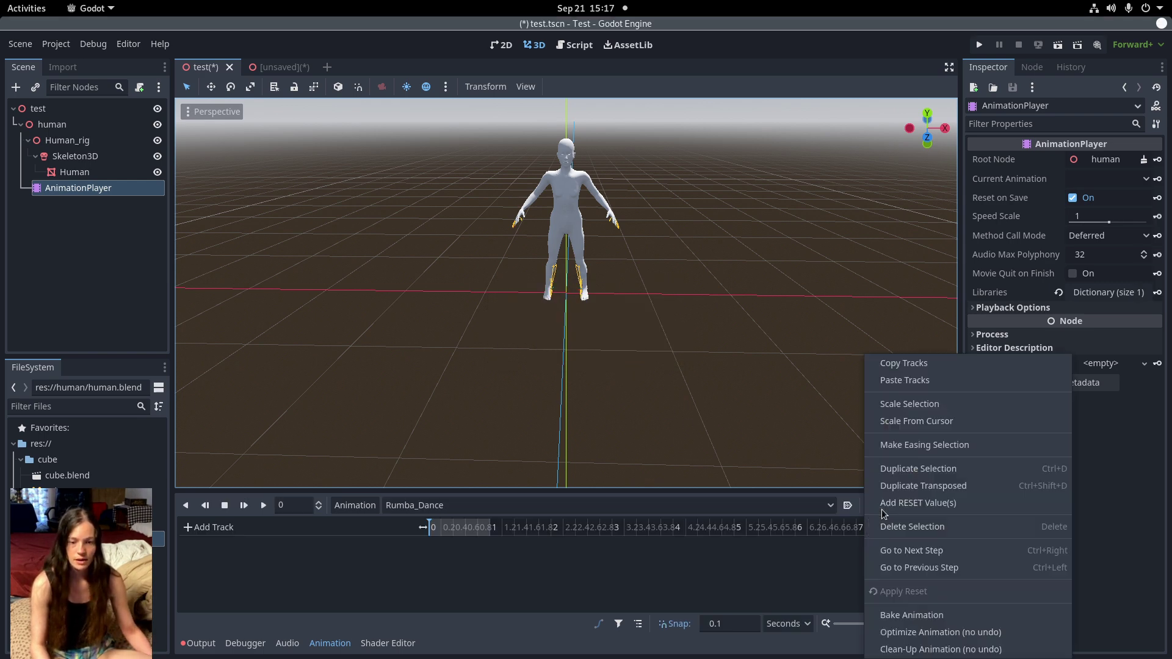
pyautogui.click(905, 381)
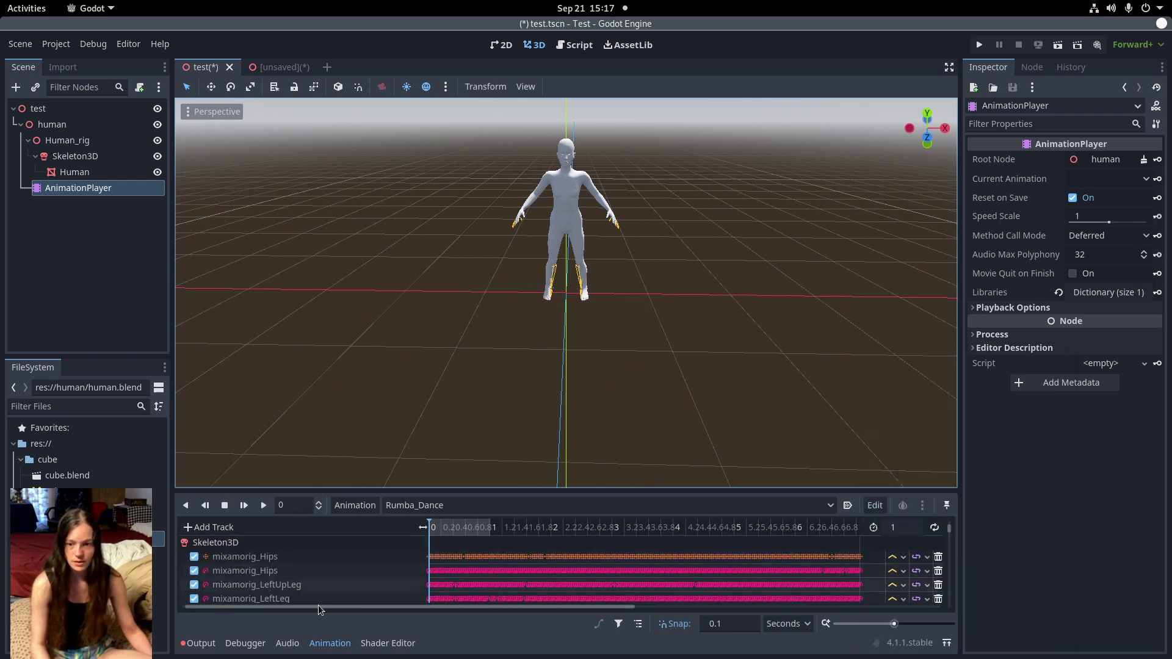
pyautogui.click(912, 529)
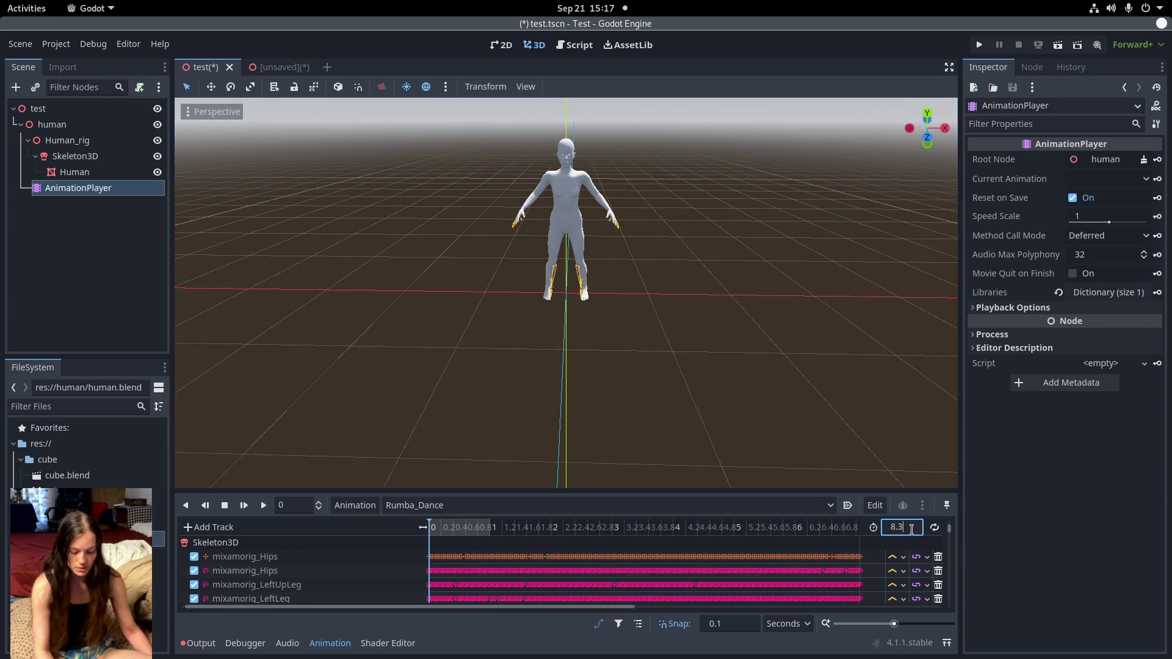
pyautogui.write('8.3')
pyautogui.press('Return')
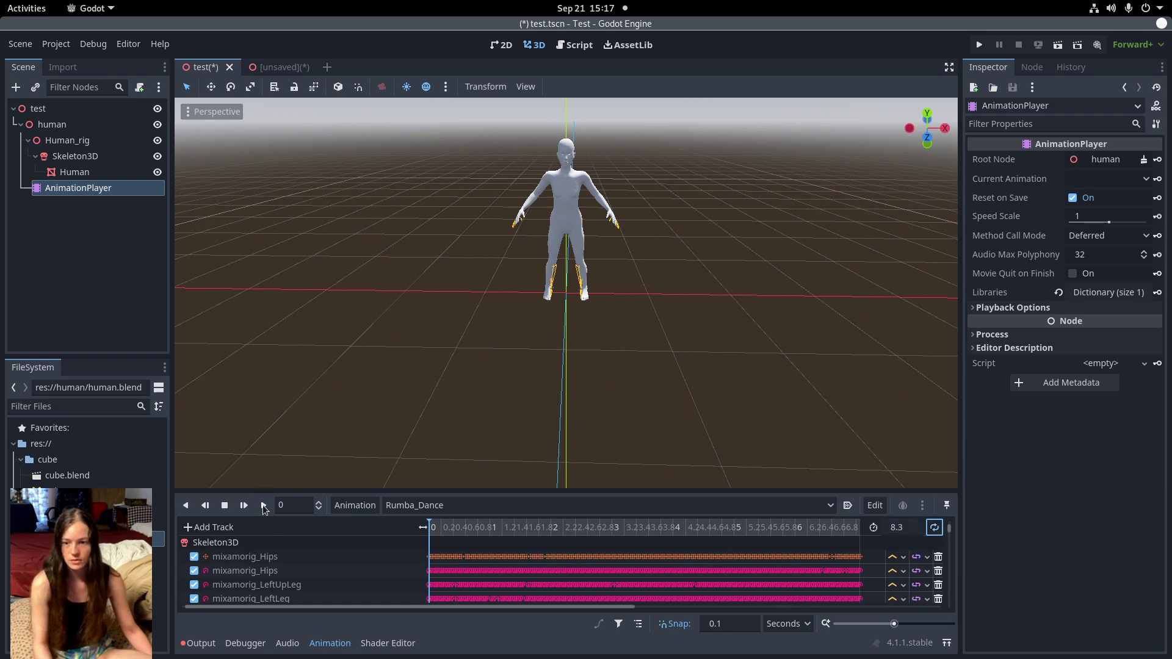
pyautogui.click(263, 505)
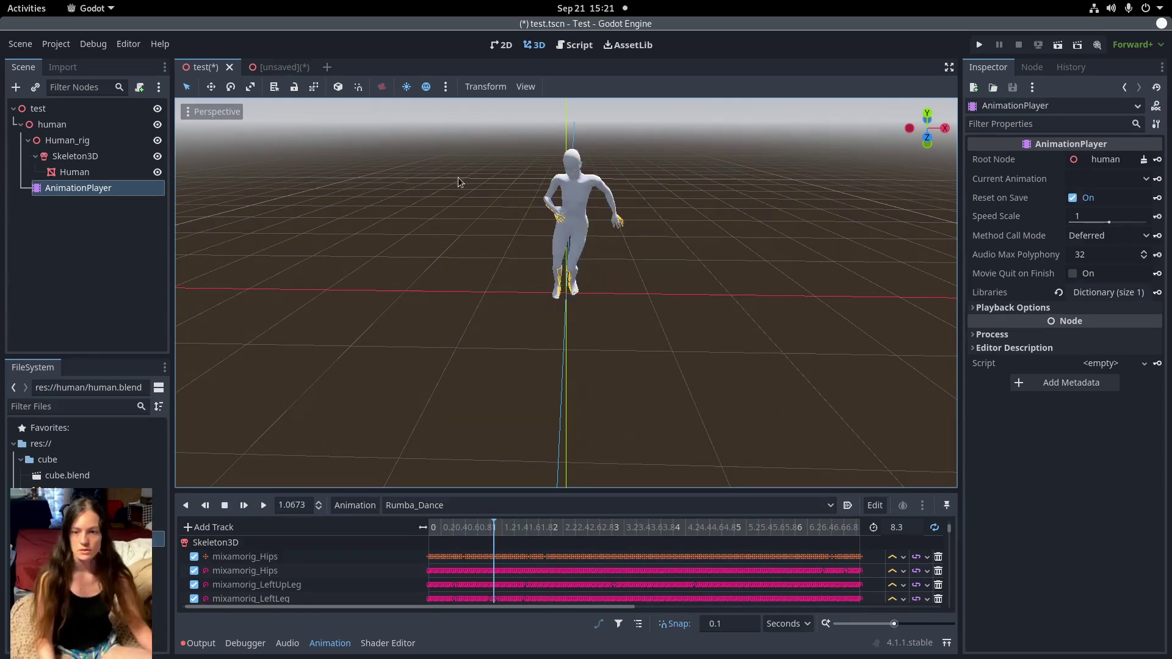
# Delete the Human_rig node, including animation tracks that reference it
pyautogui.hotkey('ctrl', 'Tab')
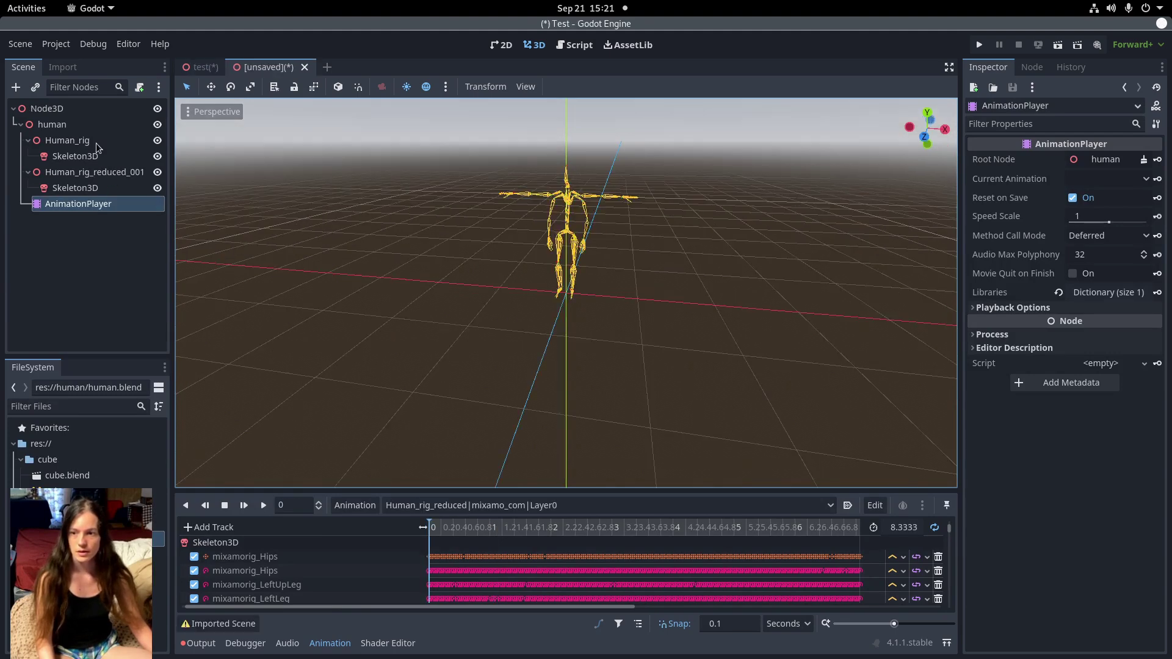
pyautogui.click(75, 142)
pyautogui.rightClick(76, 143)
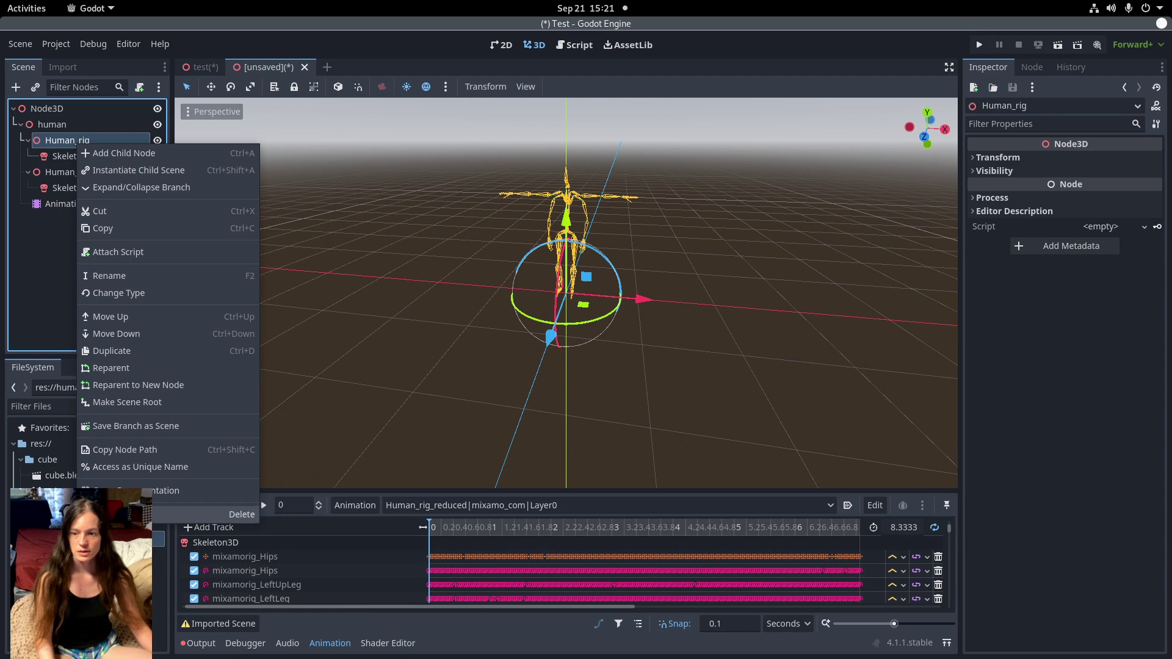
pyautogui.click(122, 515)
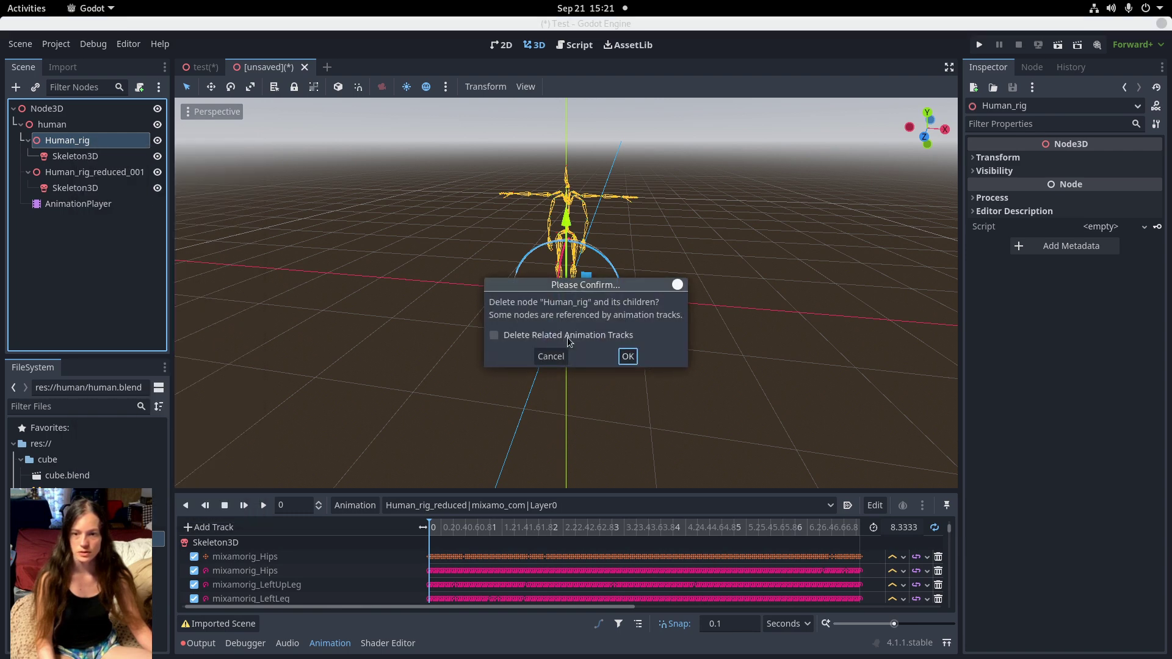
pyautogui.click(567, 337)
pyautogui.click(625, 361)
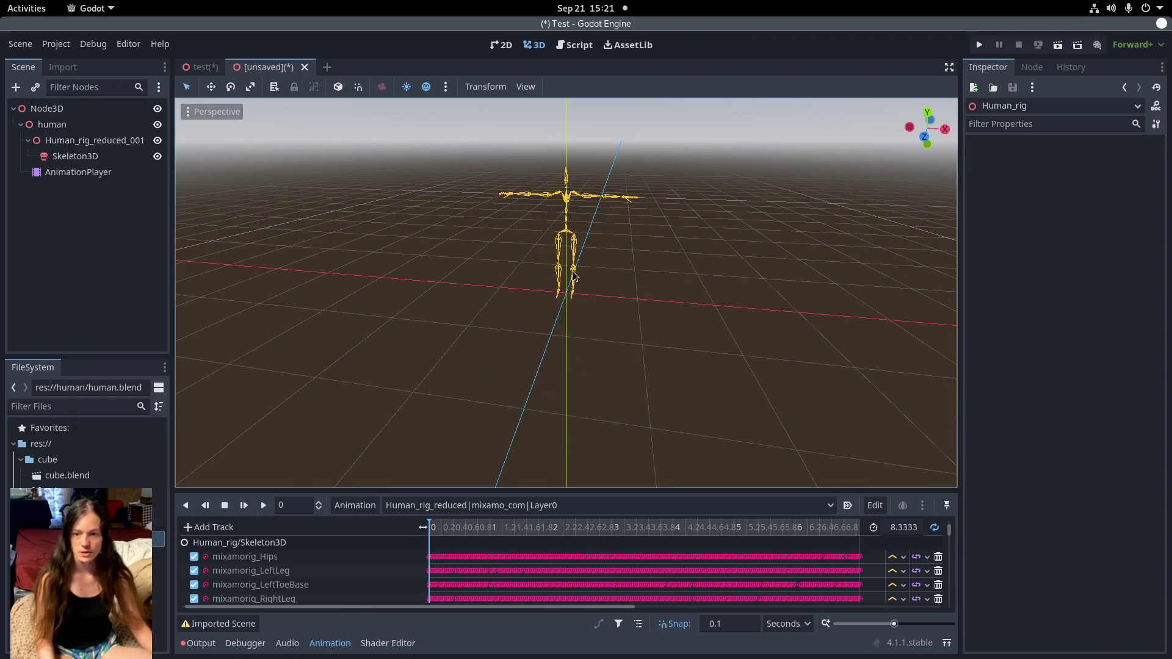
# Rename Human_rig_reduced_001 to Human_rig and select the Human_rig_reduced_001 animation
pyautogui.click(119, 143)
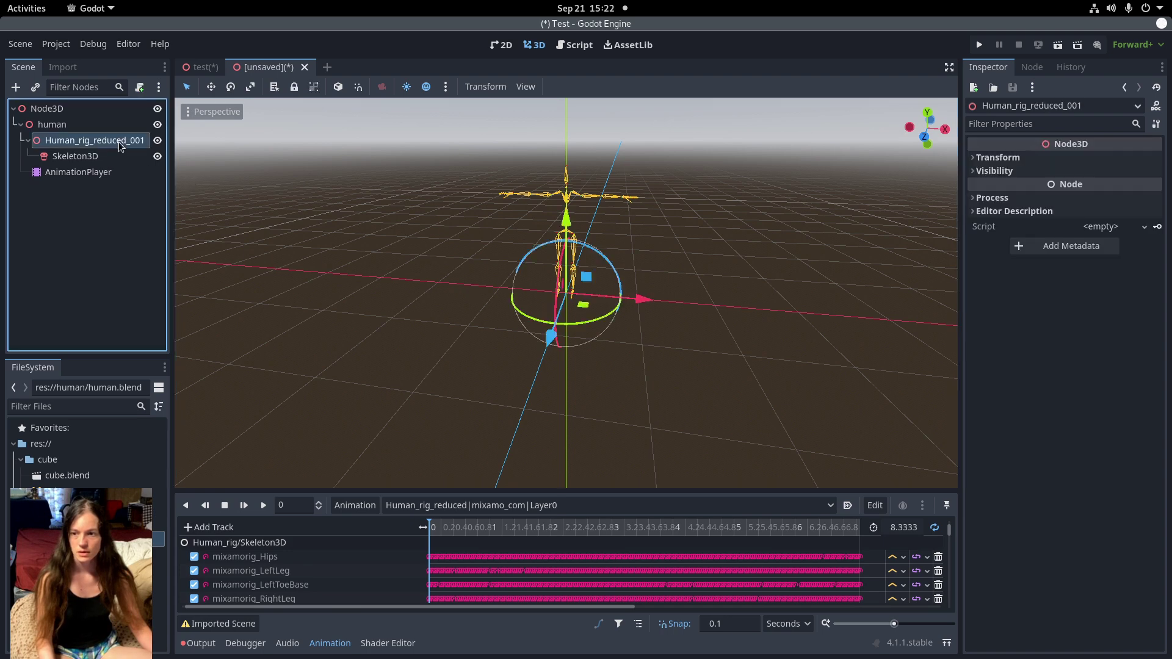
pyautogui.click(147, 141)
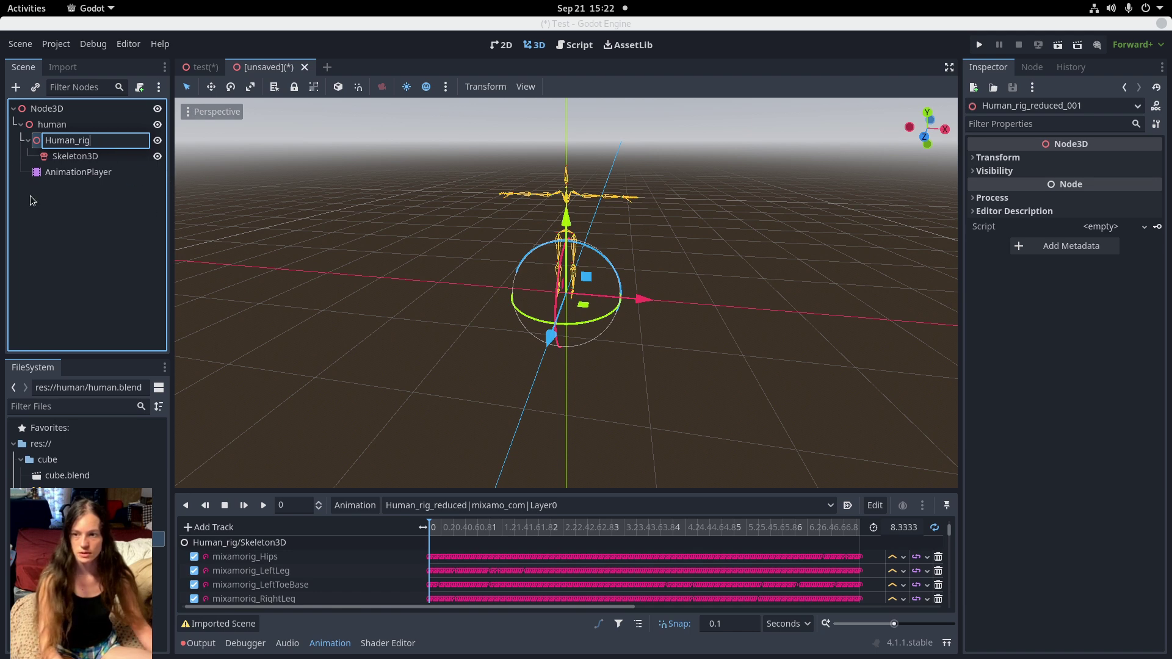
pyautogui.press('Return')
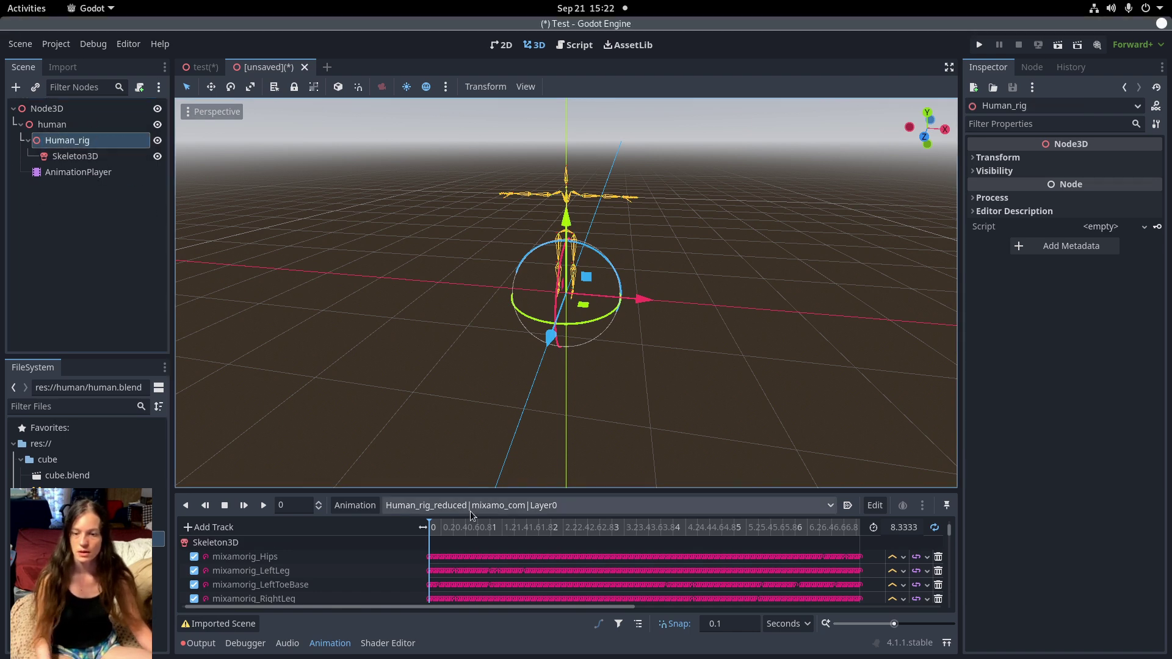
pyautogui.click(468, 506)
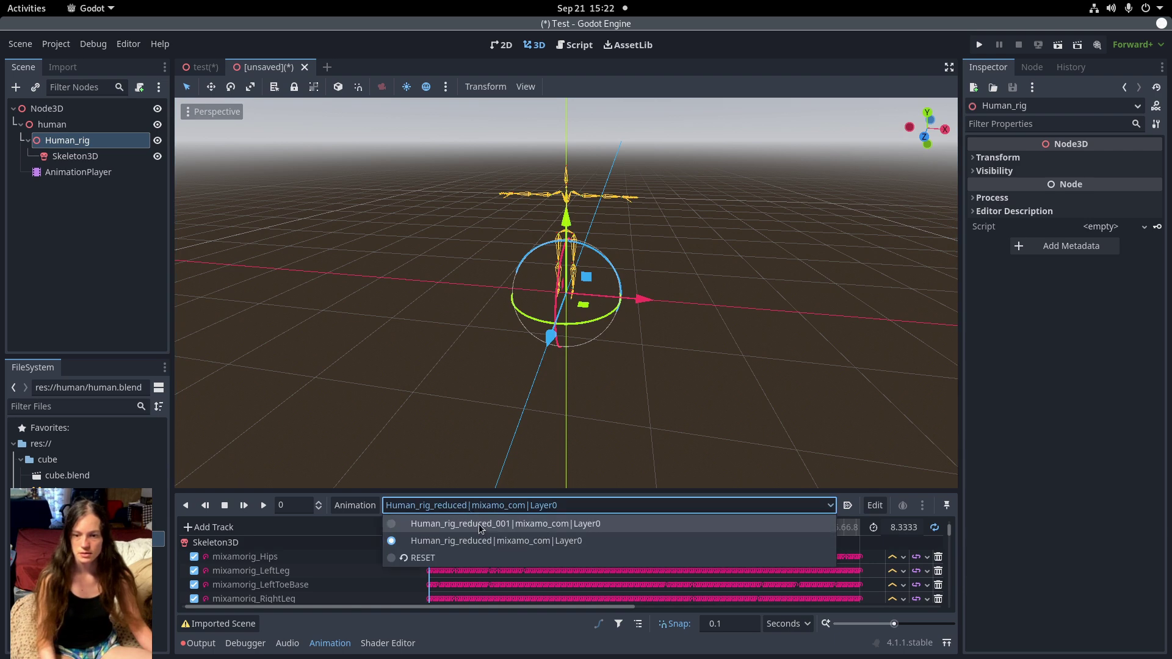
pyautogui.click(485, 525)
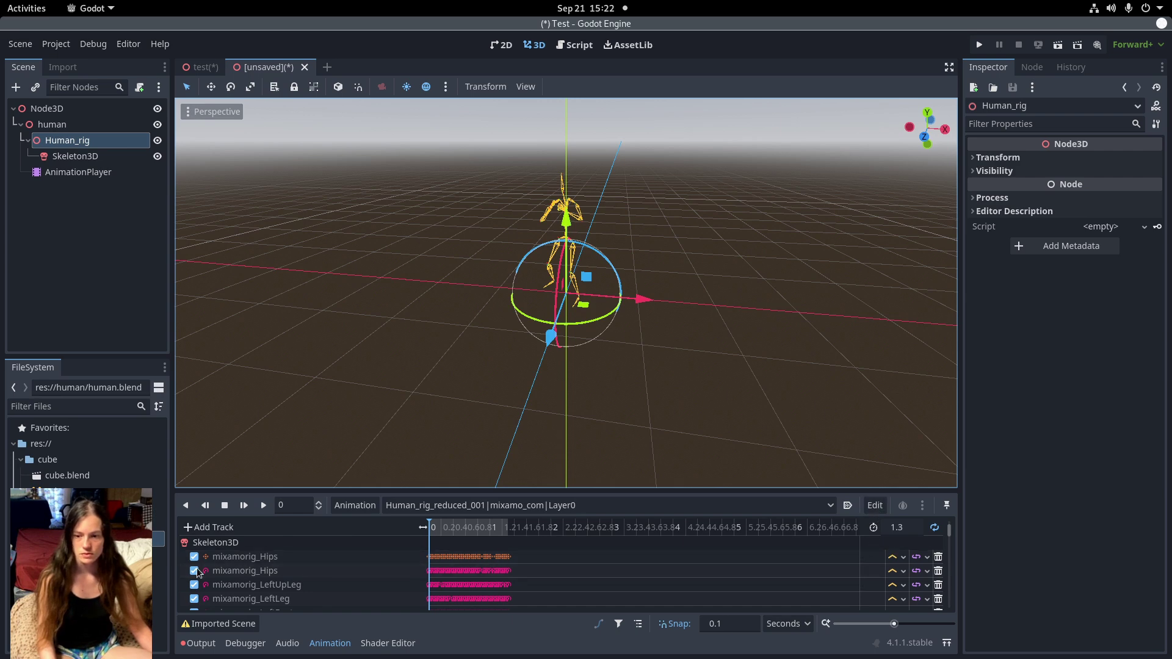
# Copy all tracks of the Human_rig_reduced_001 animation
pyautogui.doubleClick(315, 555)
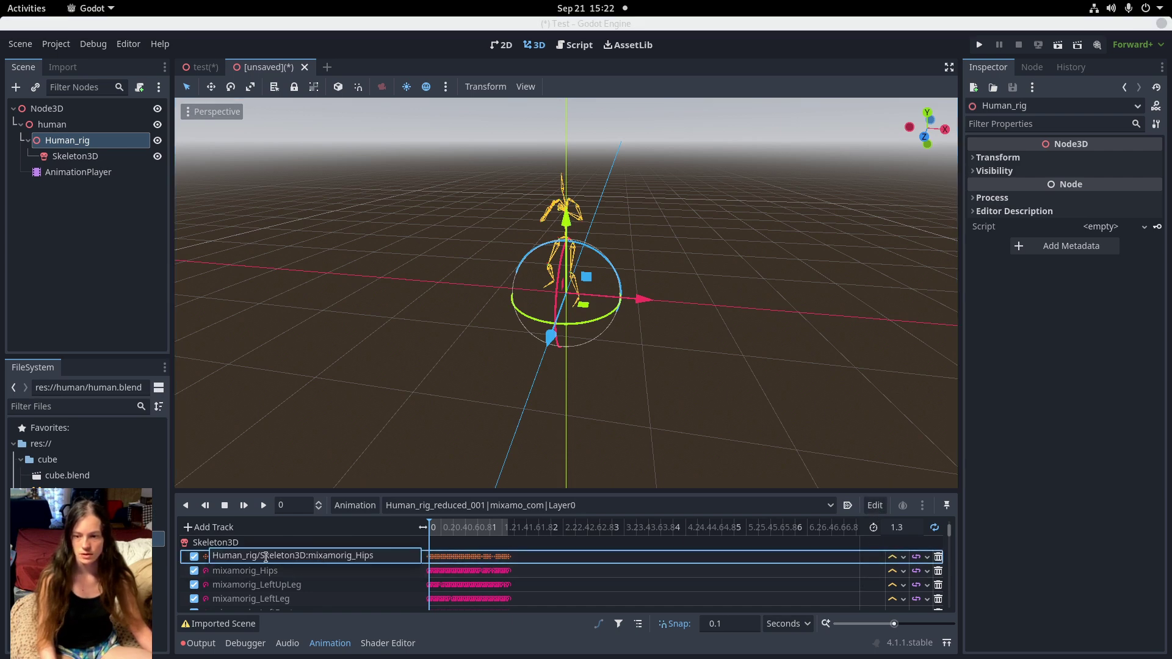
pyautogui.click(884, 507)
pyautogui.click(883, 507)
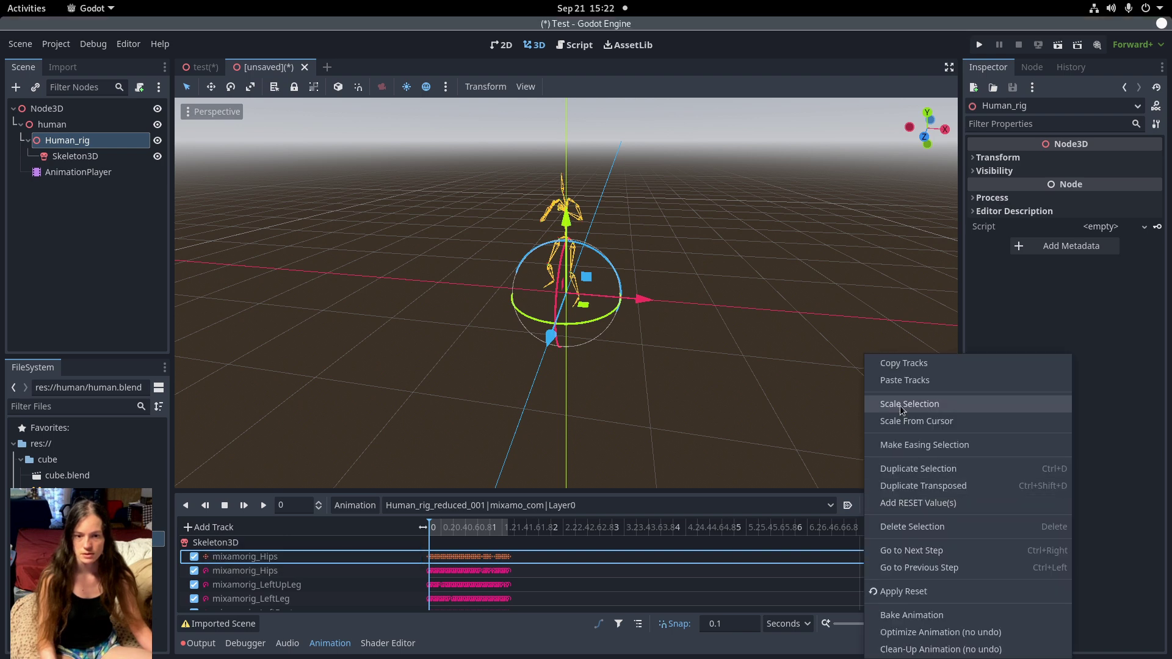
pyautogui.click(901, 365)
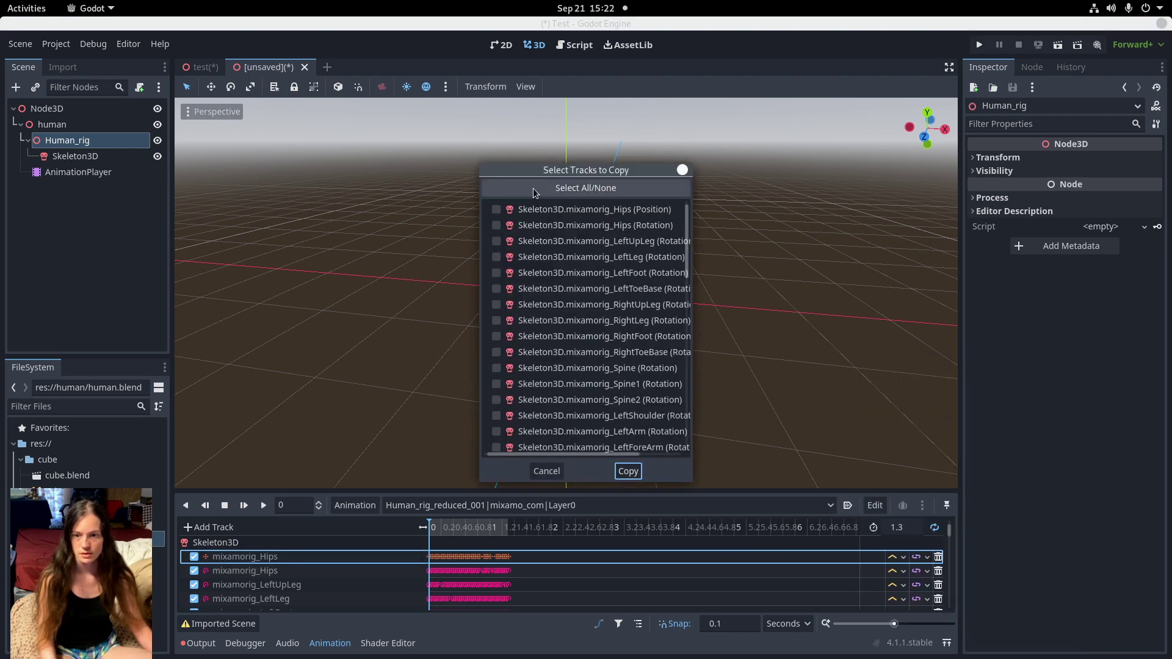
pyautogui.click(533, 189)
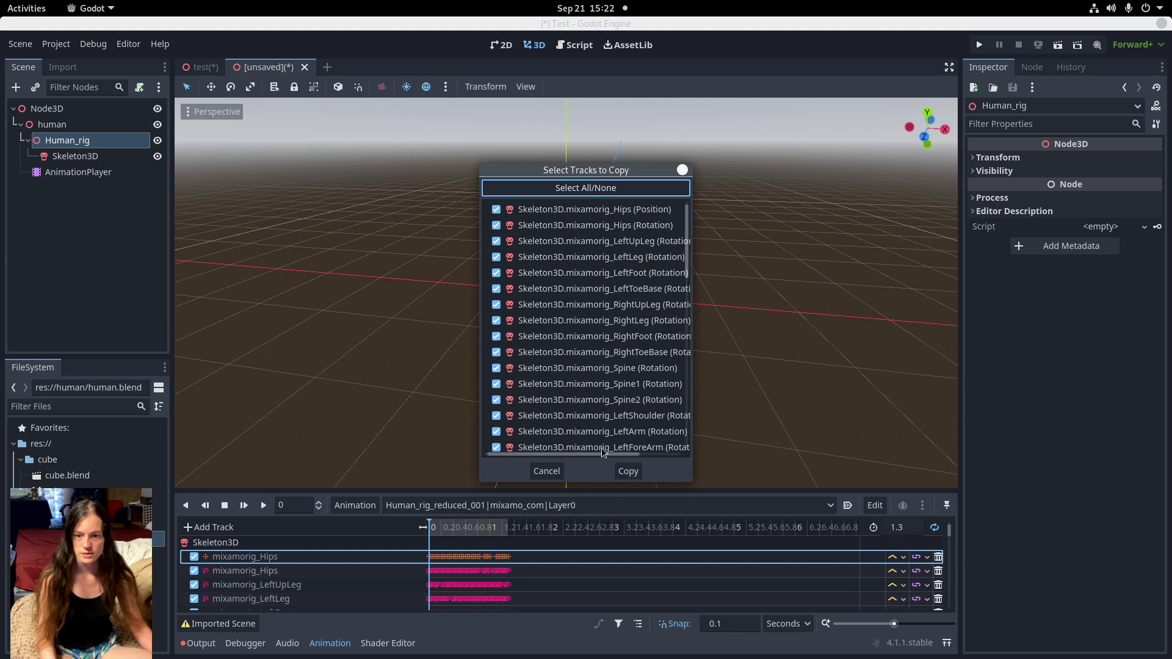
pyautogui.click(629, 471)
pyautogui.moveTo(205, 62)
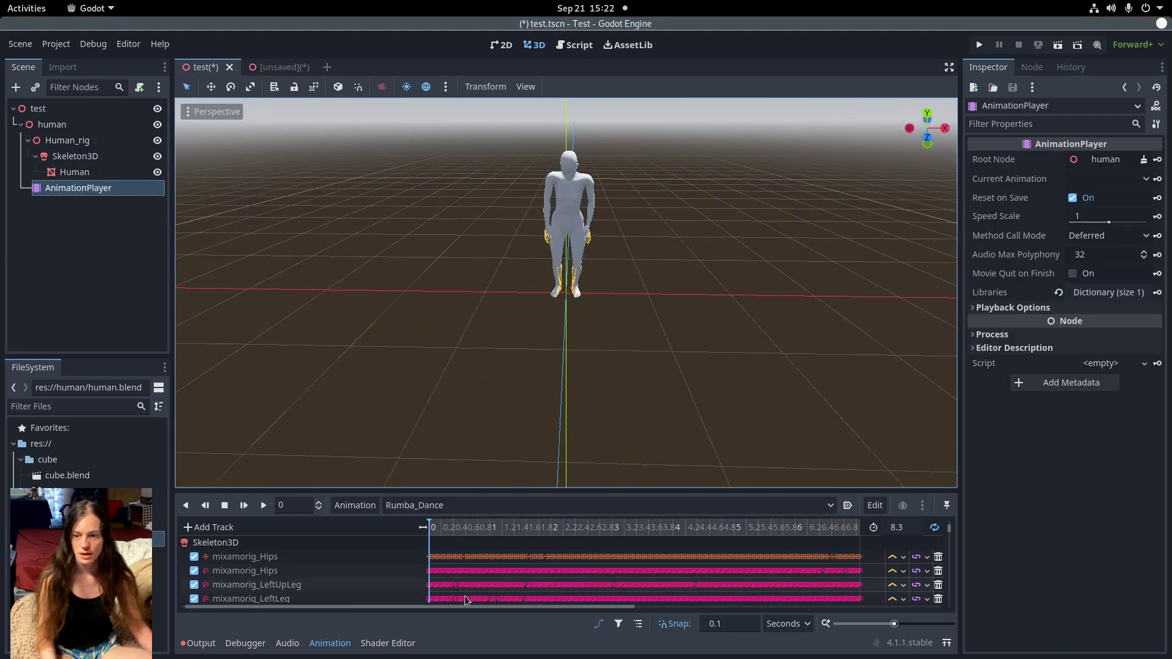
# Create a Punch animation from the copied tracks and set its length to 1.3 s
pyautogui.click(365, 509)
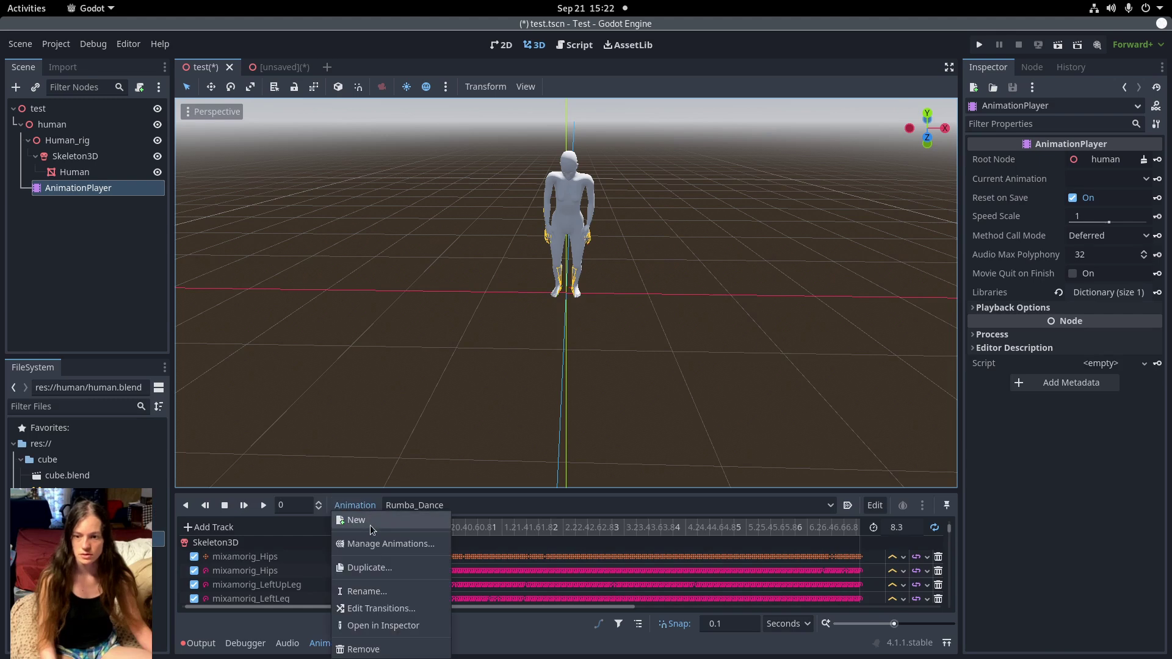
pyautogui.click(350, 518)
pyautogui.write('Punch')
pyautogui.press('Return')
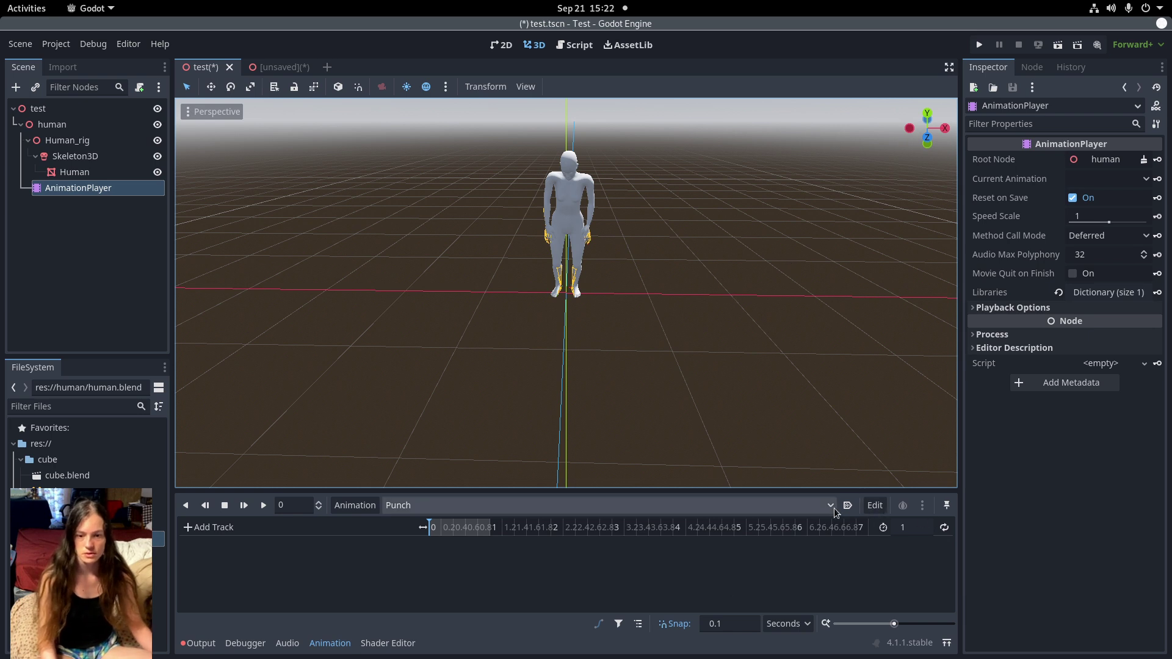
pyautogui.click(875, 512)
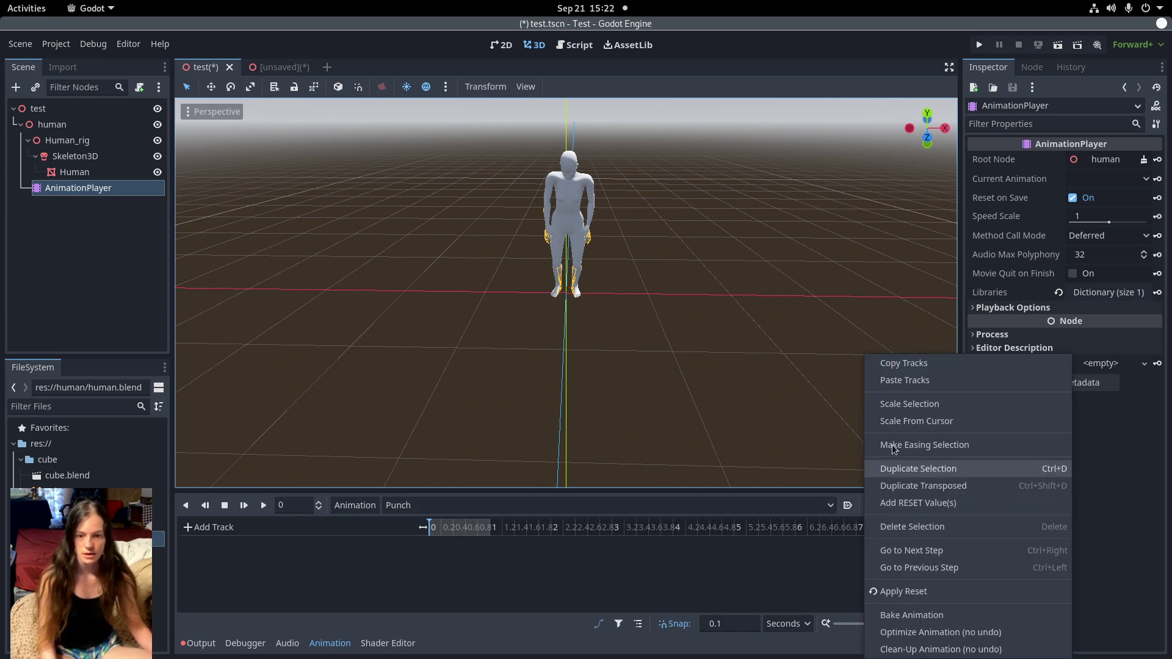
pyautogui.click(897, 383)
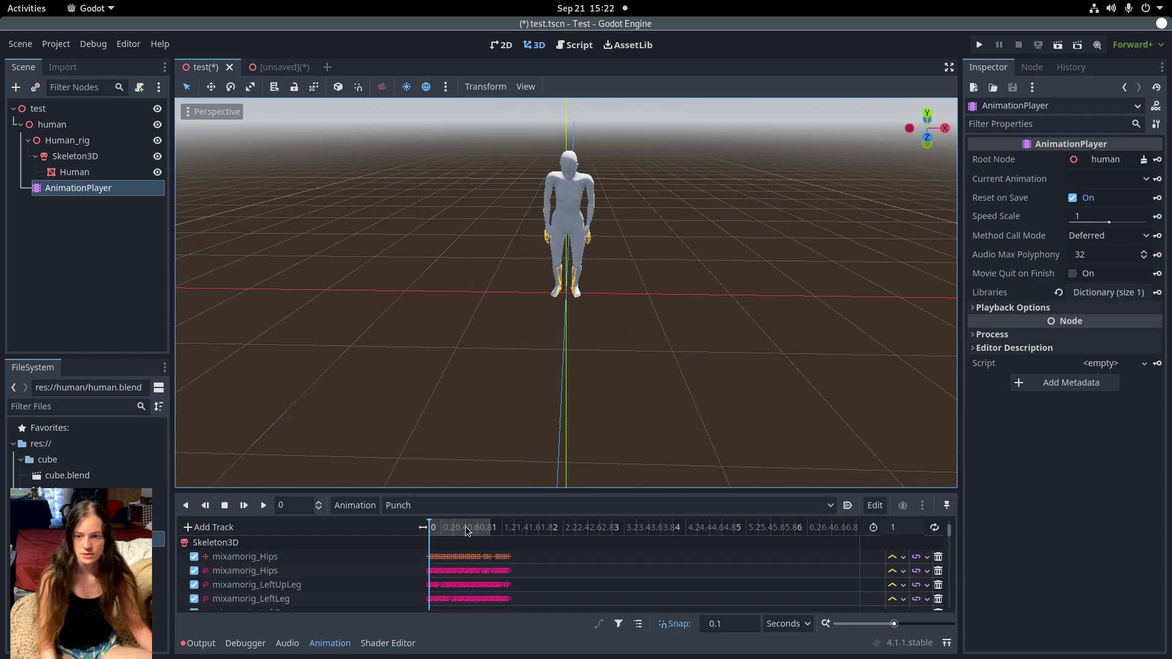
pyautogui.moveTo(465, 531); pyautogui.dragTo(433, 534)
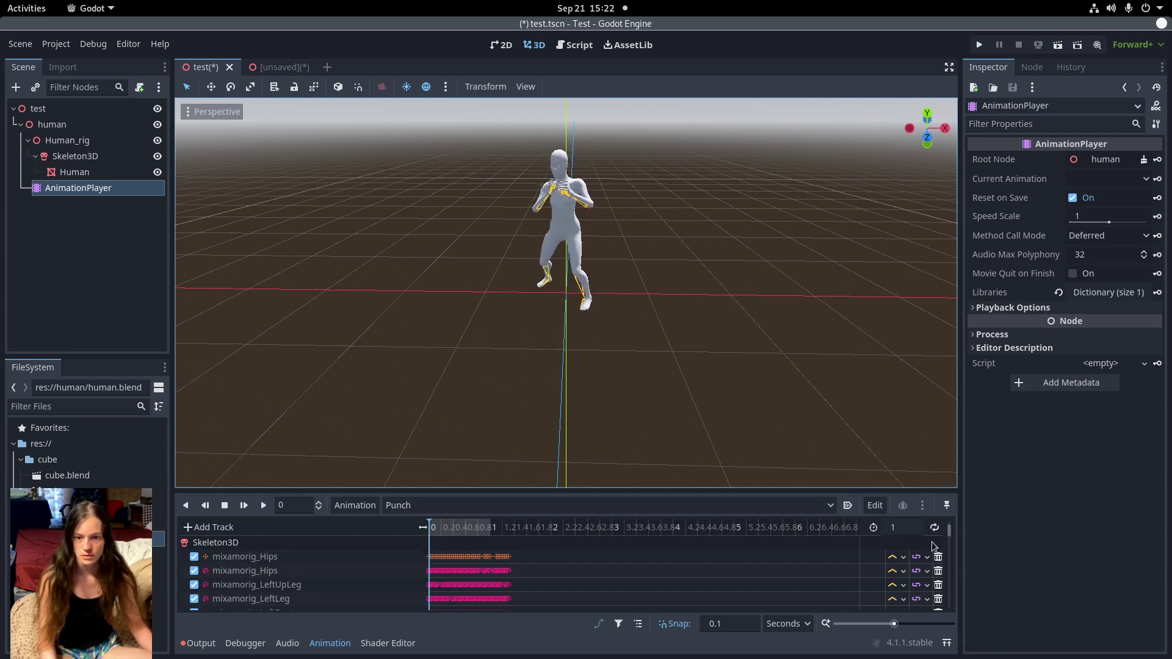
pyautogui.click(912, 531)
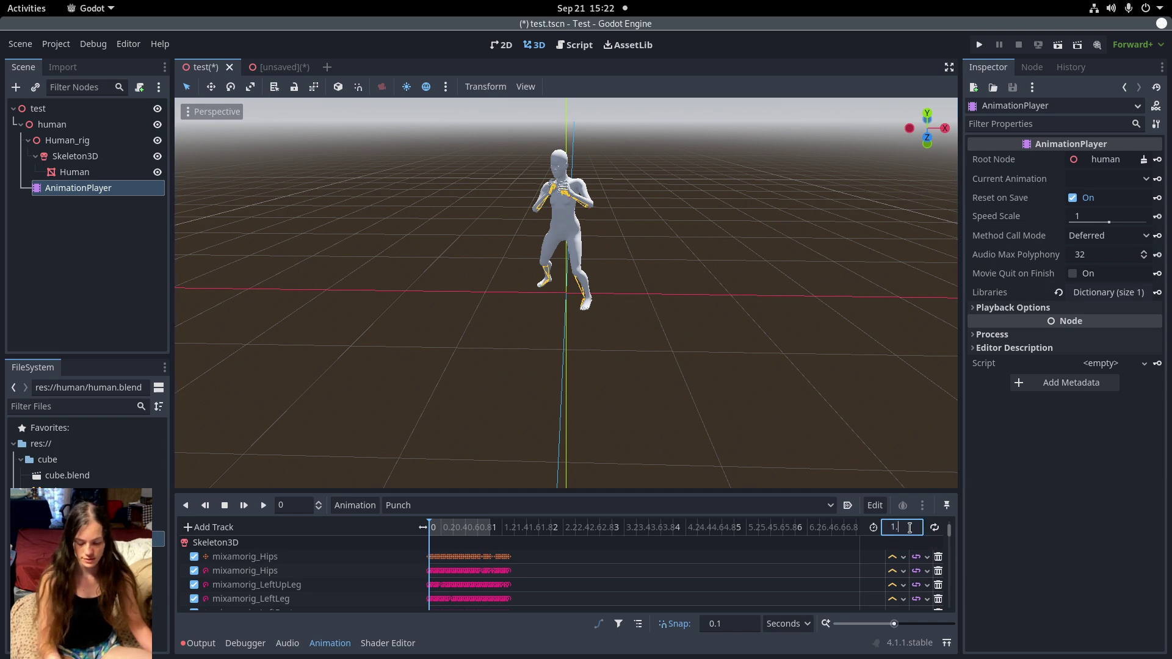
pyautogui.press('Return')
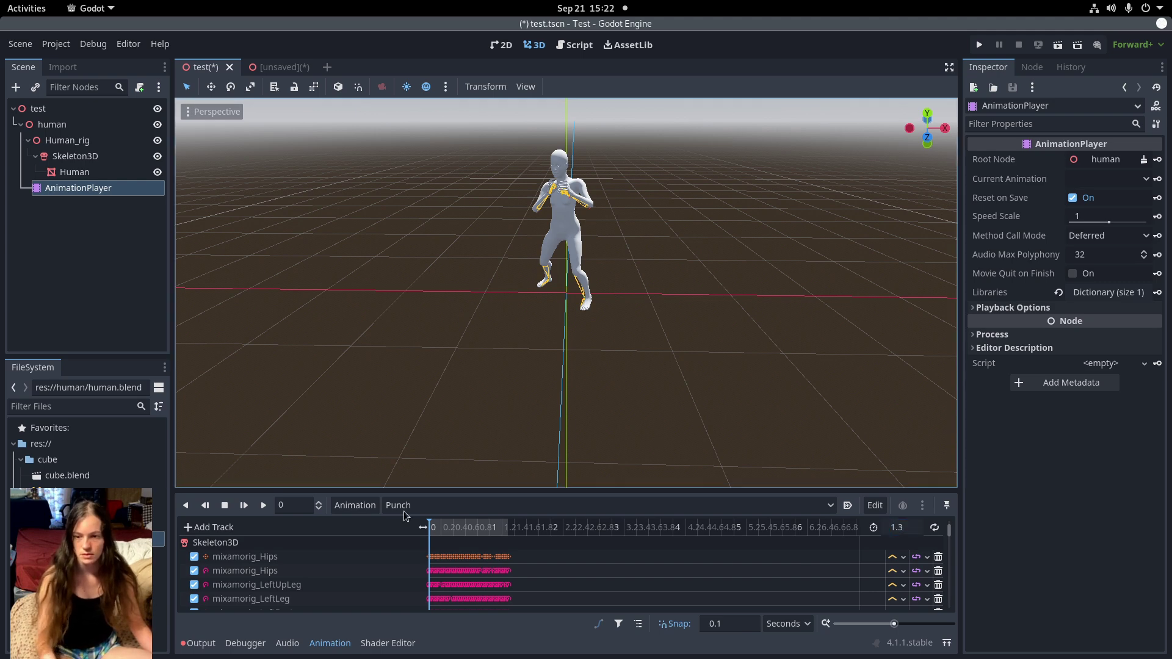
# Preview the Rumba_Dance and Punch animations, then replay Rumba_Dance in the test scene
pyautogui.click(424, 508)
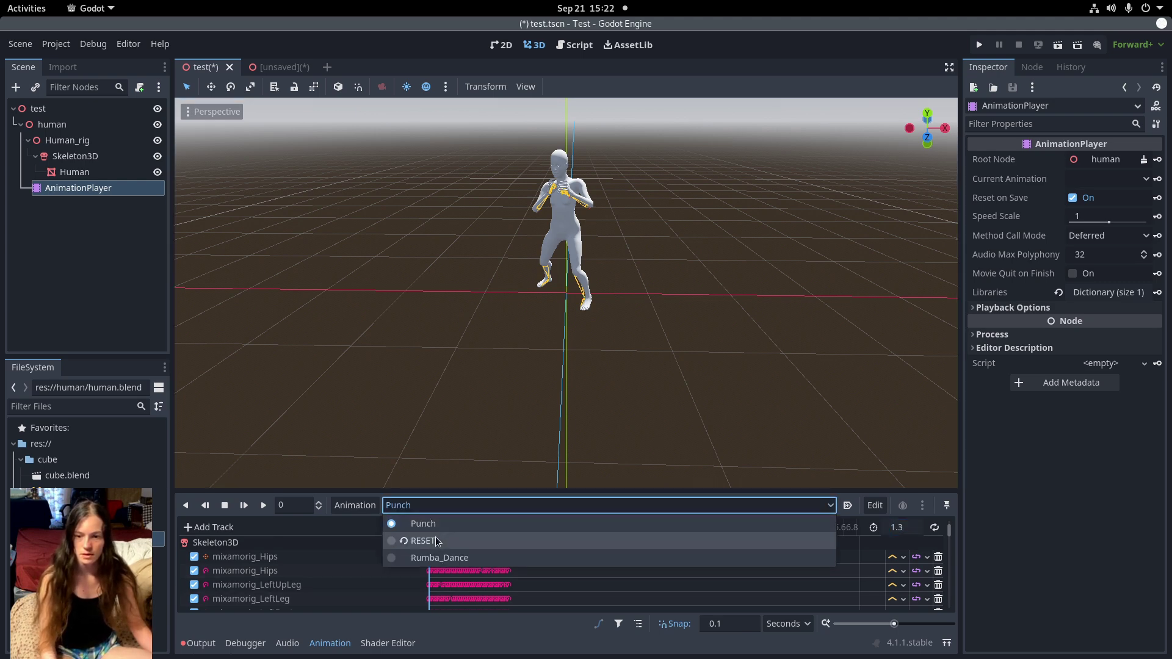
pyautogui.click(435, 541)
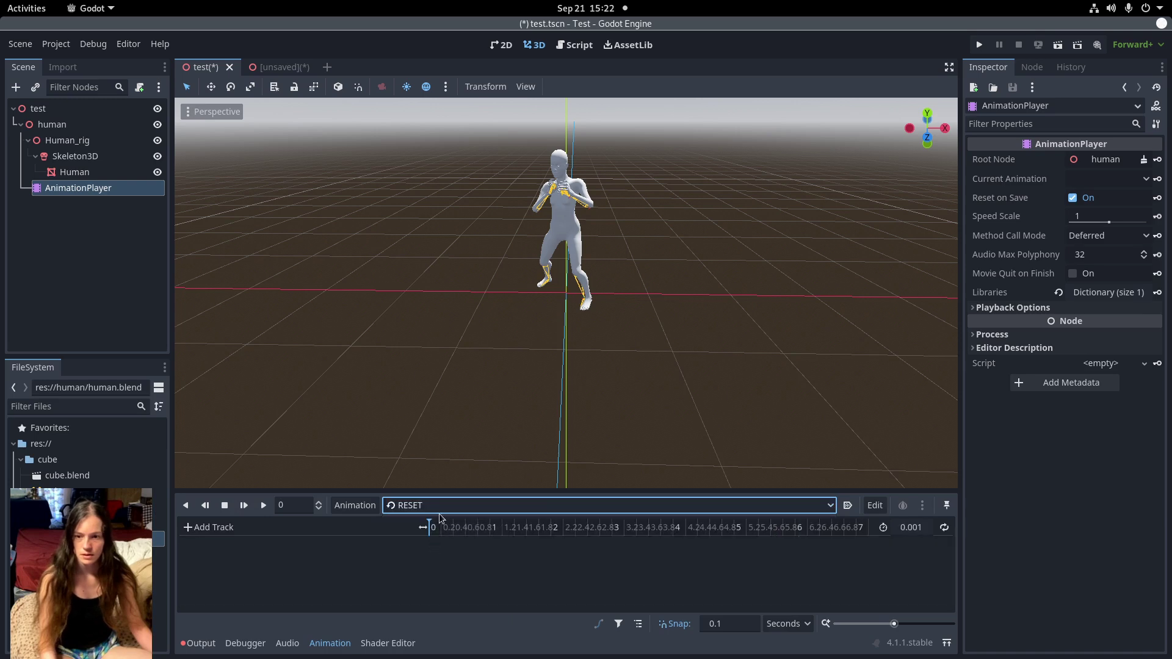
pyautogui.click(444, 507)
pyautogui.click(447, 556)
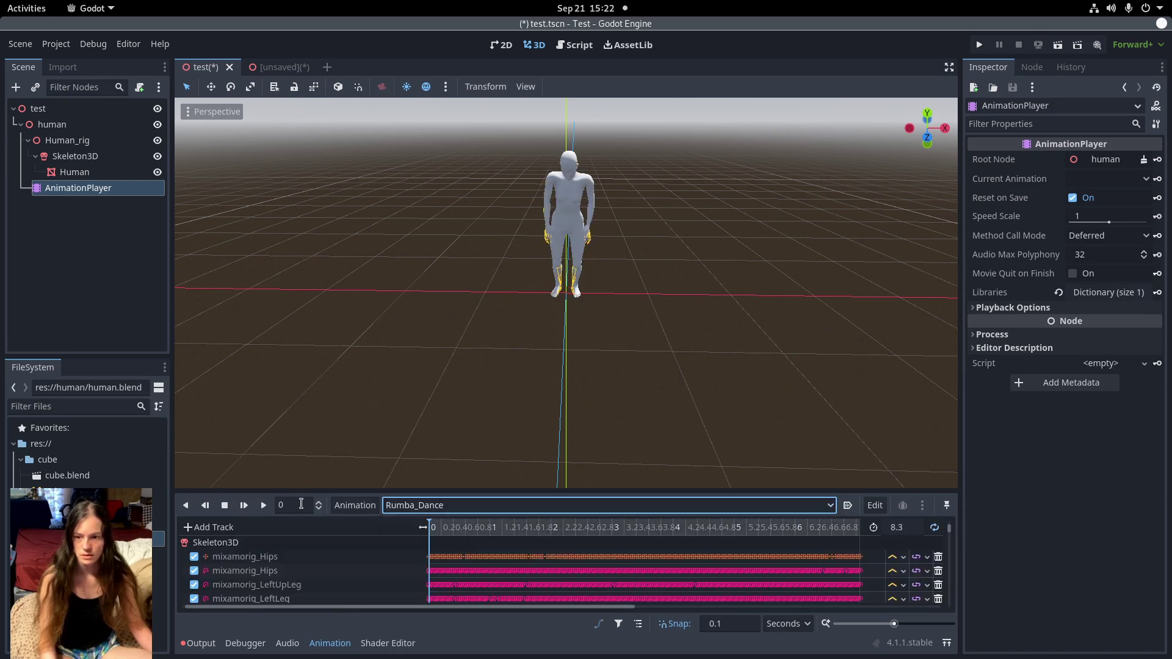
pyautogui.click(264, 506)
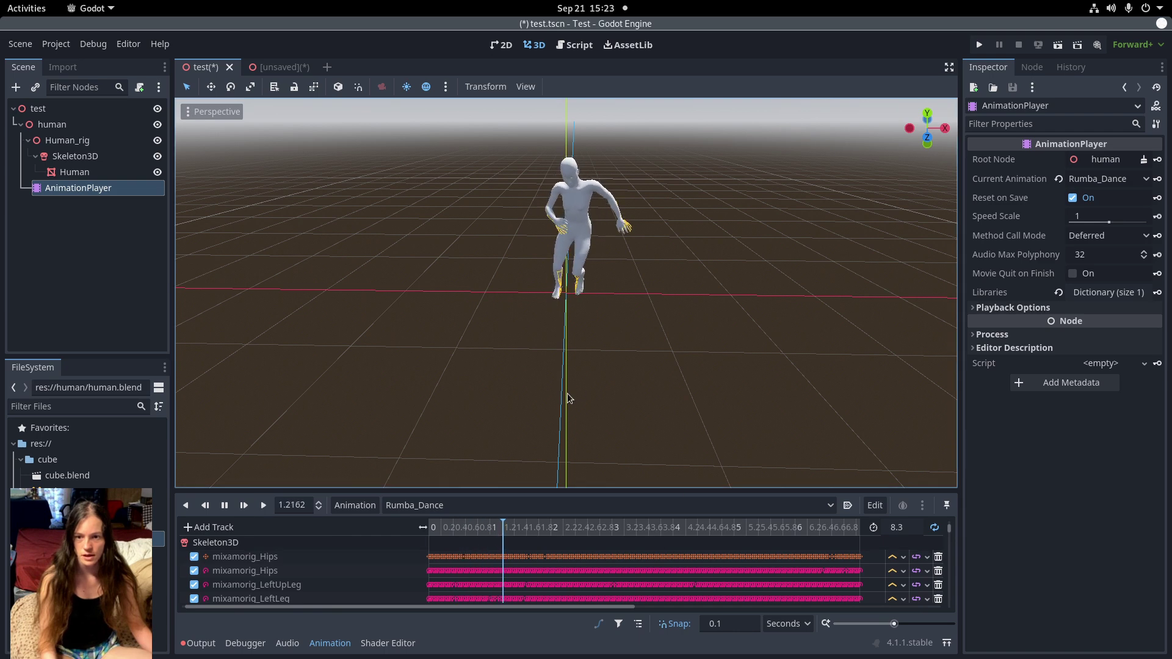
pyautogui.click(445, 508)
pyautogui.click(420, 524)
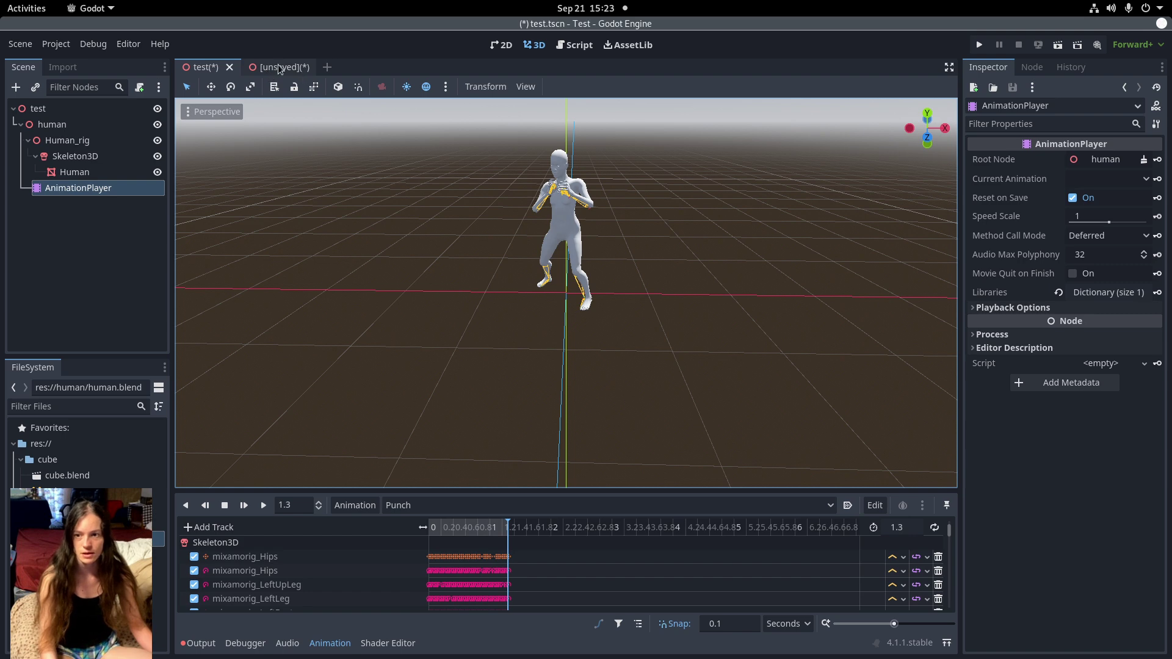
pyautogui.click(292, 69)
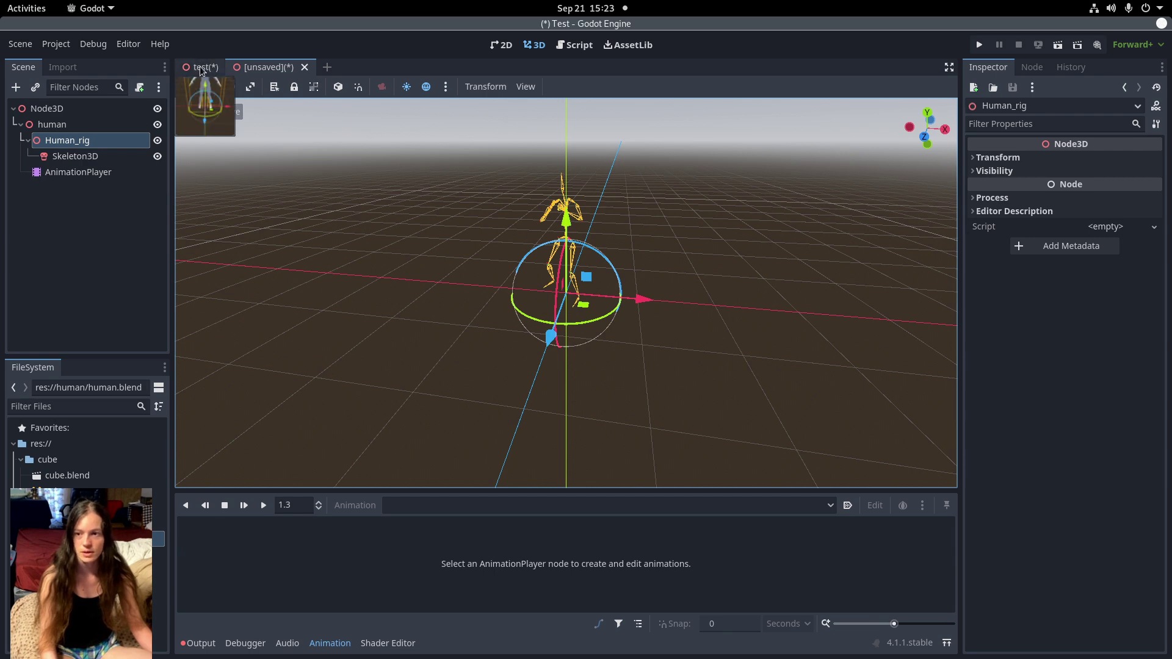
pyautogui.hotkey('ctrl', 'Tab')
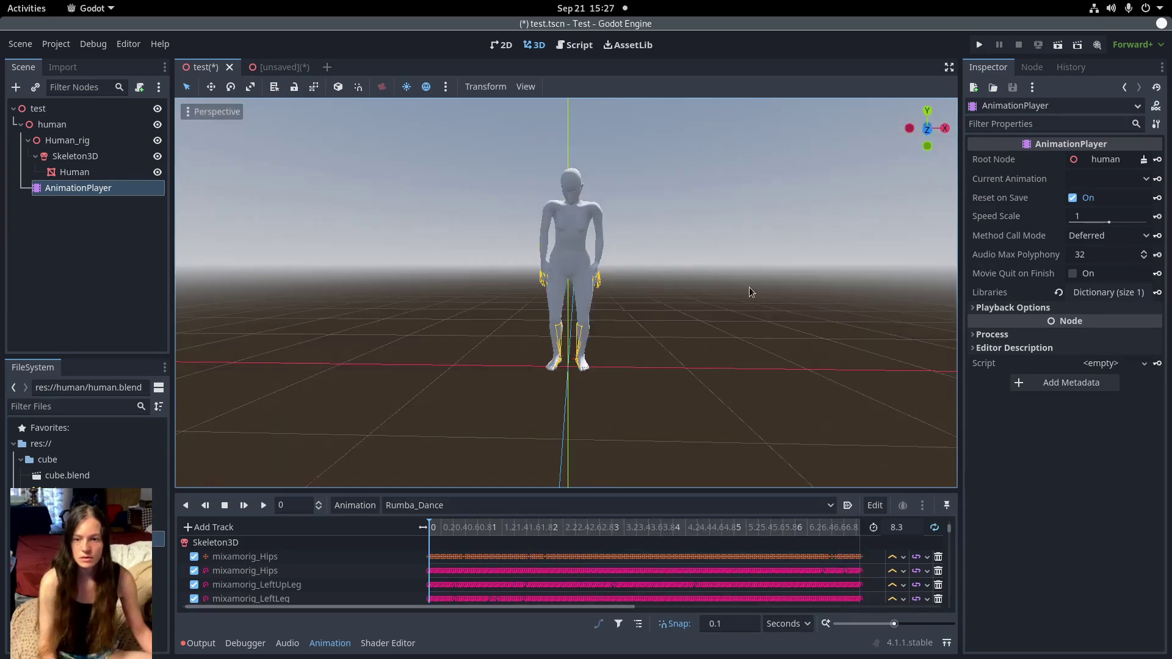
pyautogui.click(263, 504)
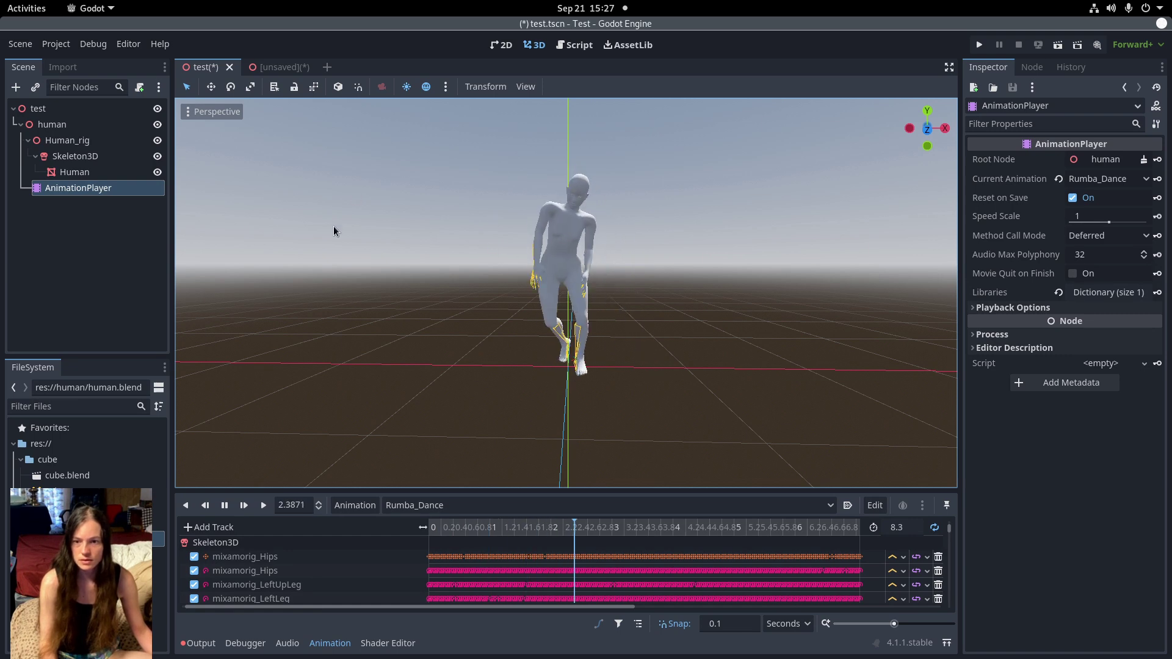
# Set Human blend shapes $md-$af-$ma-$yn to 1, $md-$as-$fe-$yn to -0.45217, $md-$ca-$ma-$yn to 0.81739 during playback
pyautogui.click(80, 174)
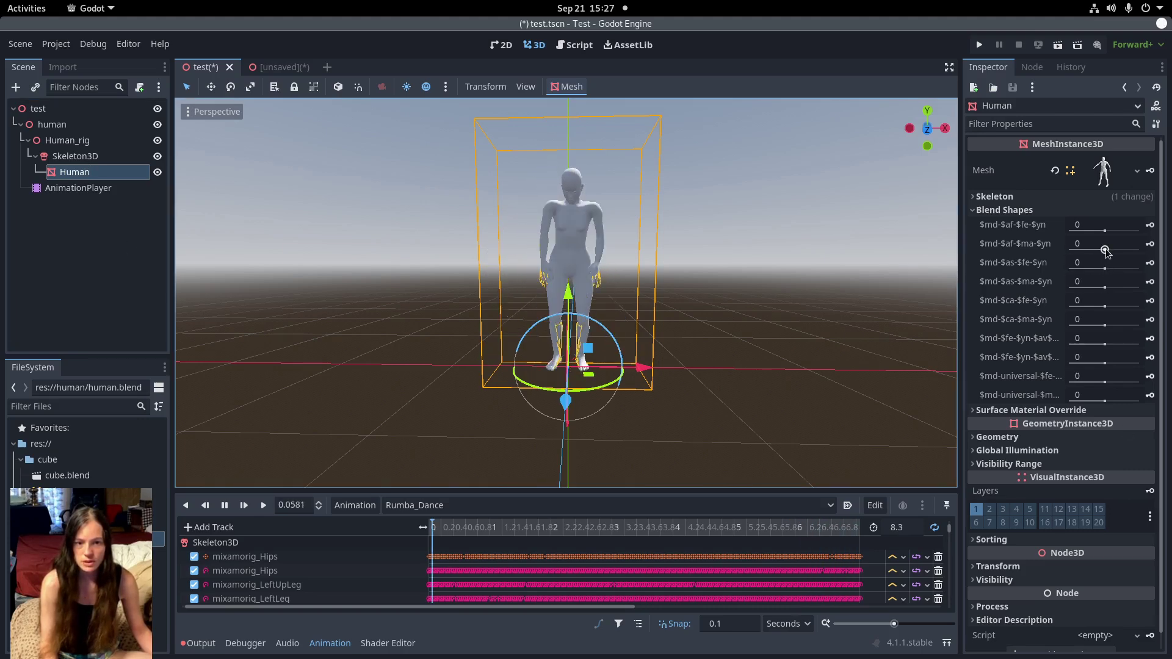
pyautogui.moveTo(1107, 253); pyautogui.dragTo(1142, 255)
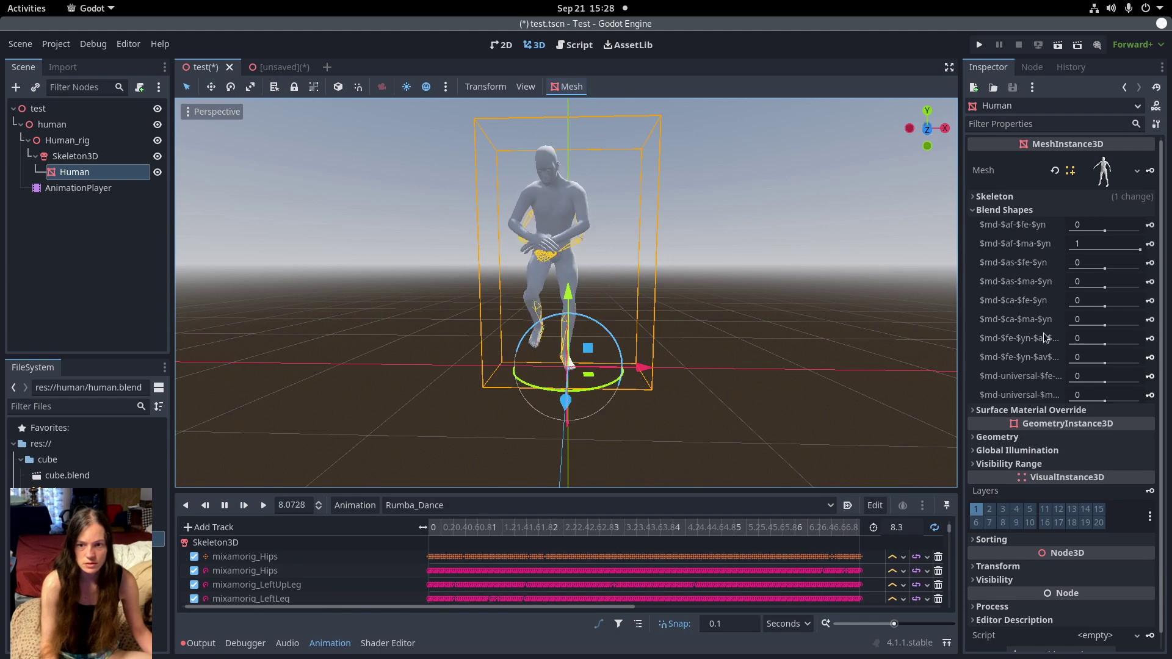
pyautogui.moveTo(1108, 270); pyautogui.dragTo(1091, 274)
pyautogui.moveTo(738, 295); pyautogui.dragTo(762, 309, button='middle')
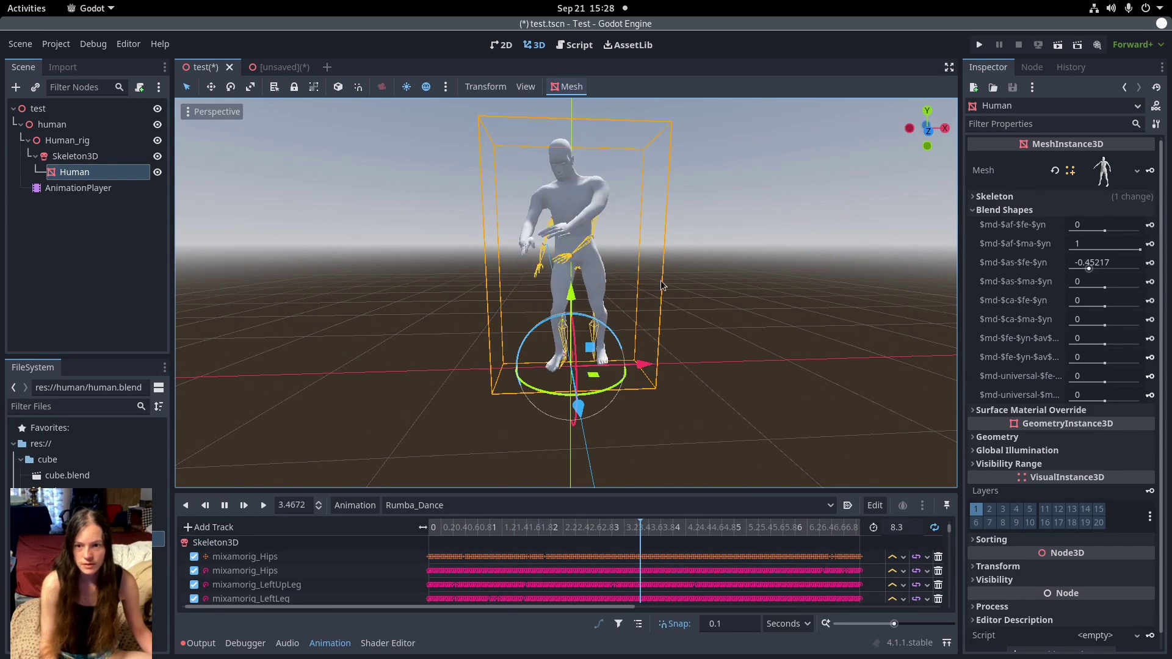
pyautogui.moveTo(644, 279); pyautogui.dragTo(667, 240, button='middle')
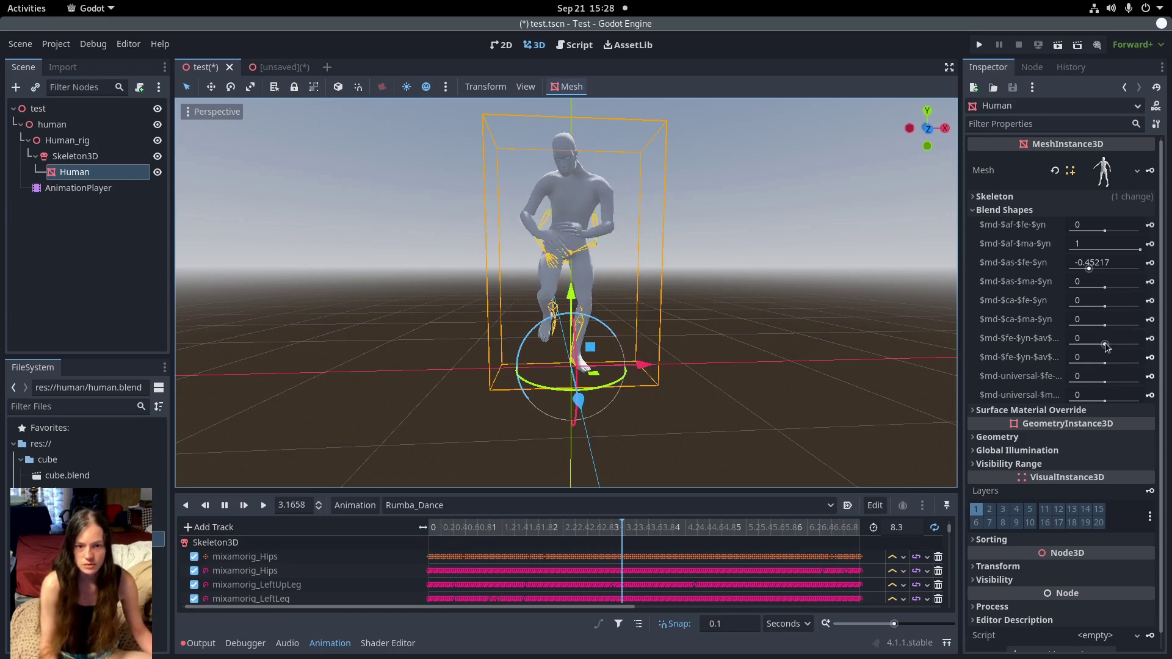
pyautogui.moveTo(1106, 345); pyautogui.dragTo(1144, 343)
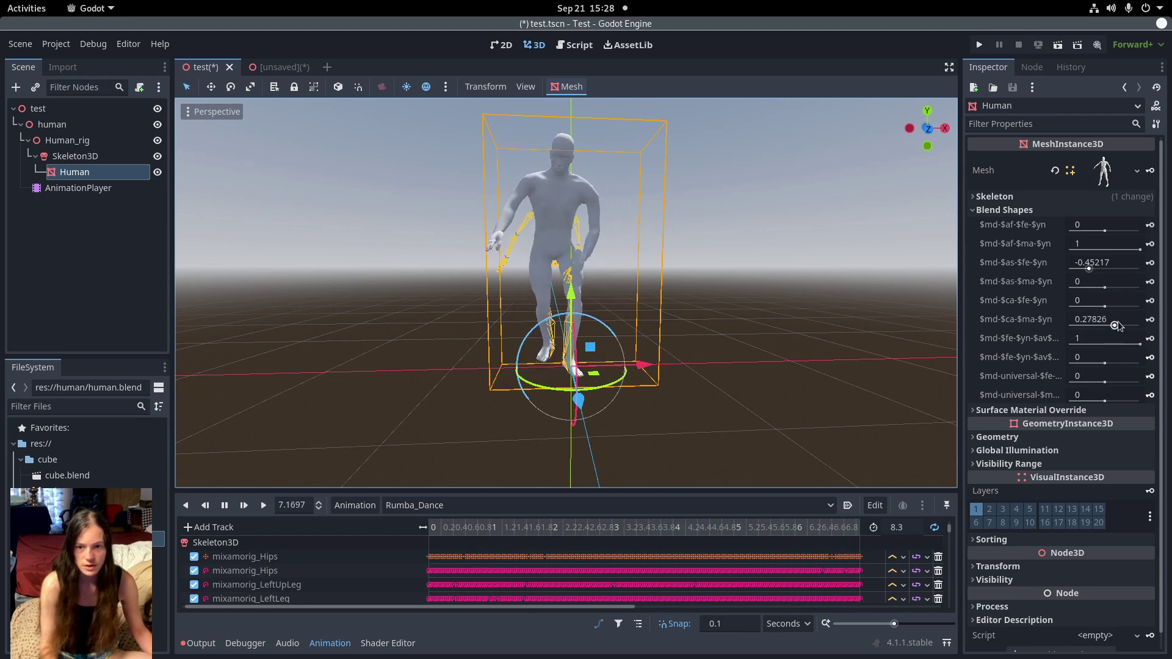
pyautogui.click(1134, 325)
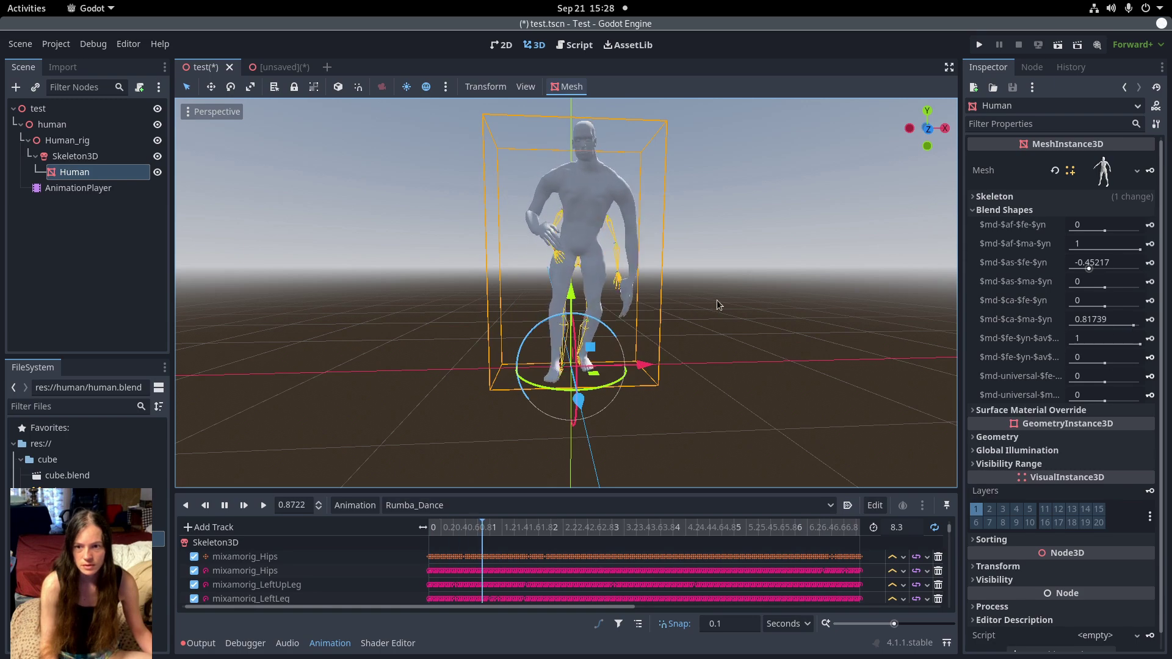
pyautogui.moveTo(731, 319); pyautogui.dragTo(686, 295, button='middle')
pyautogui.press('KP_1')
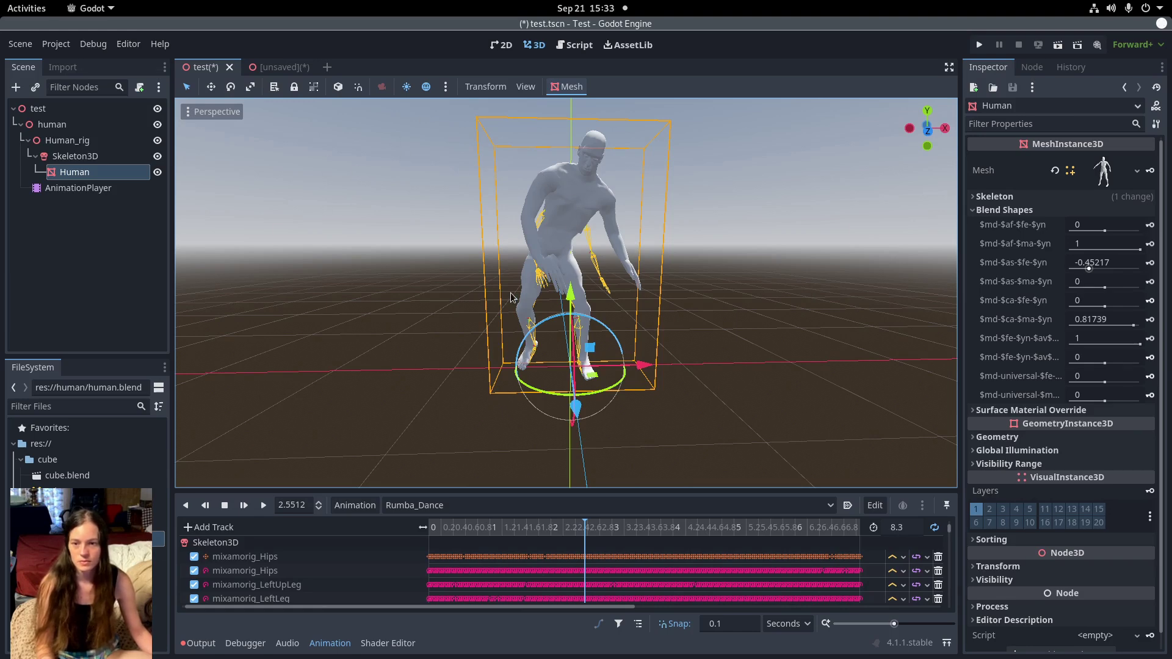
pyautogui.press('super')
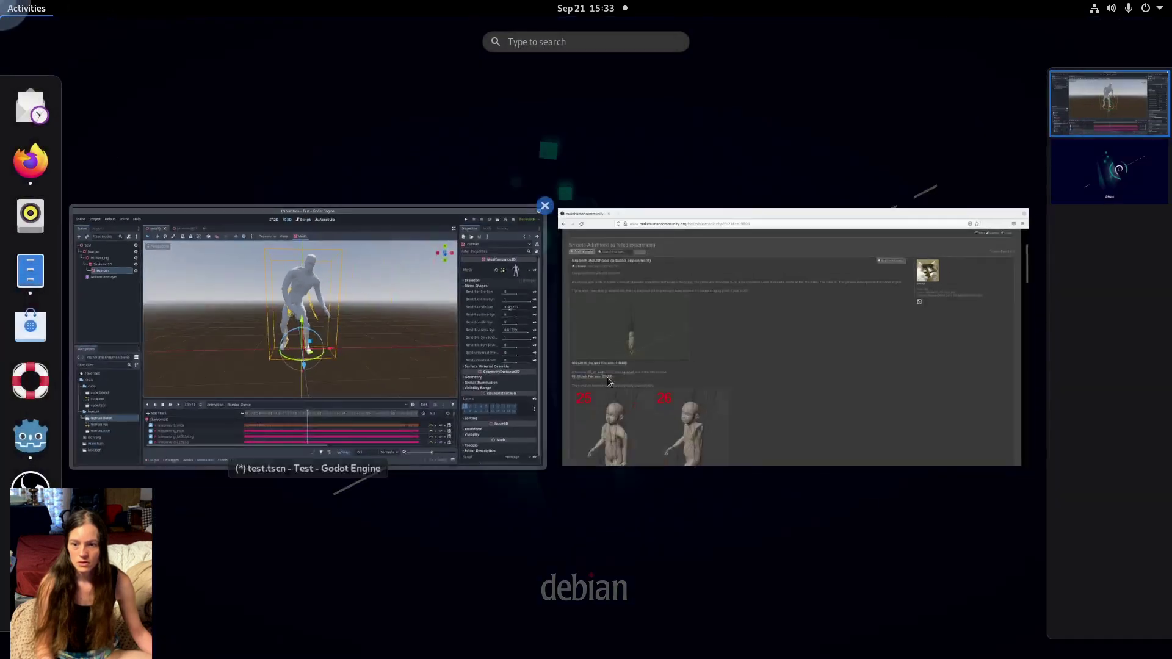
pyautogui.click(688, 345)
pyautogui.scroll(5, 478, 408)
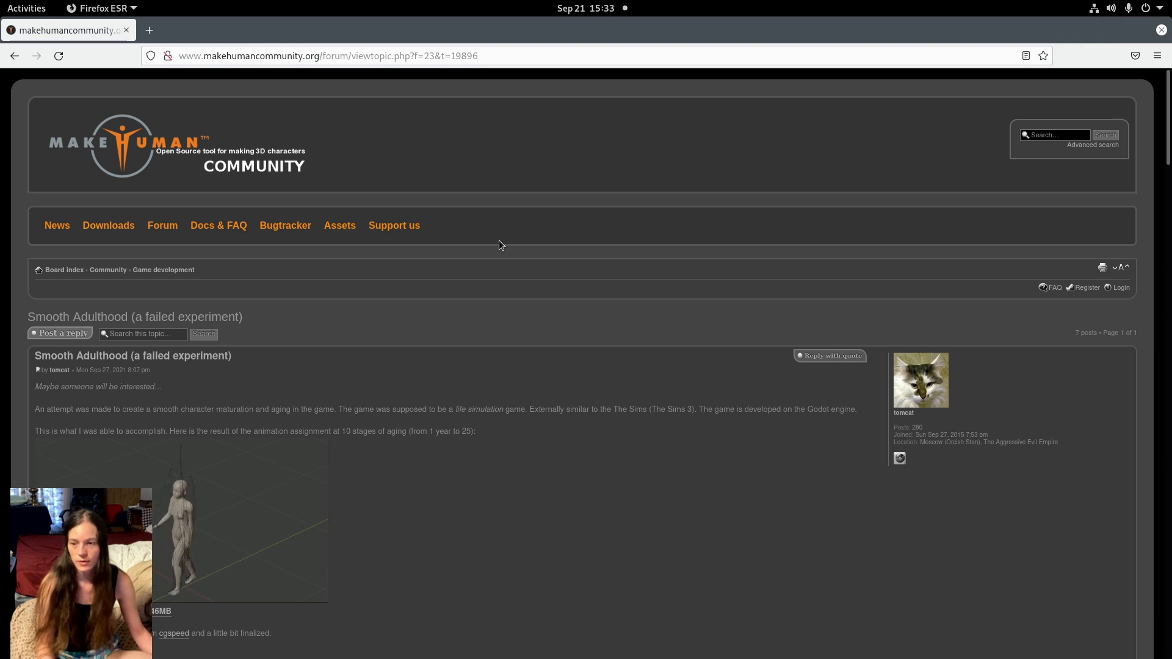
pyautogui.scroll(-4, 519, 244)
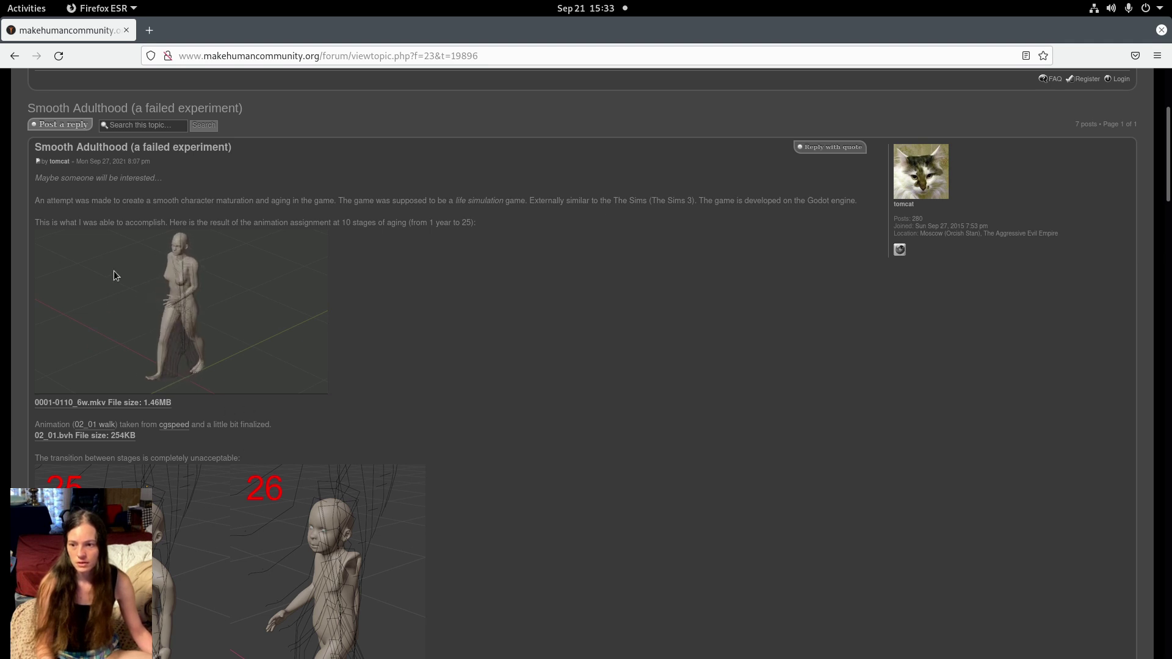
pyautogui.scroll(-1, 154, 287)
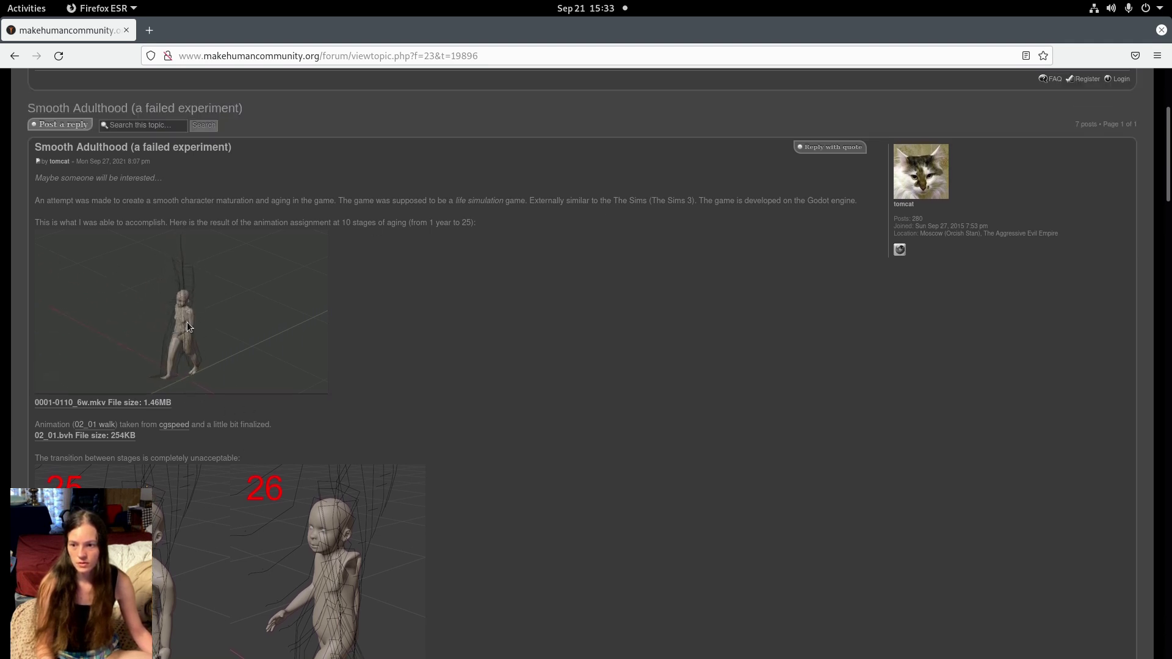
pyautogui.scroll(-2, 442, 305)
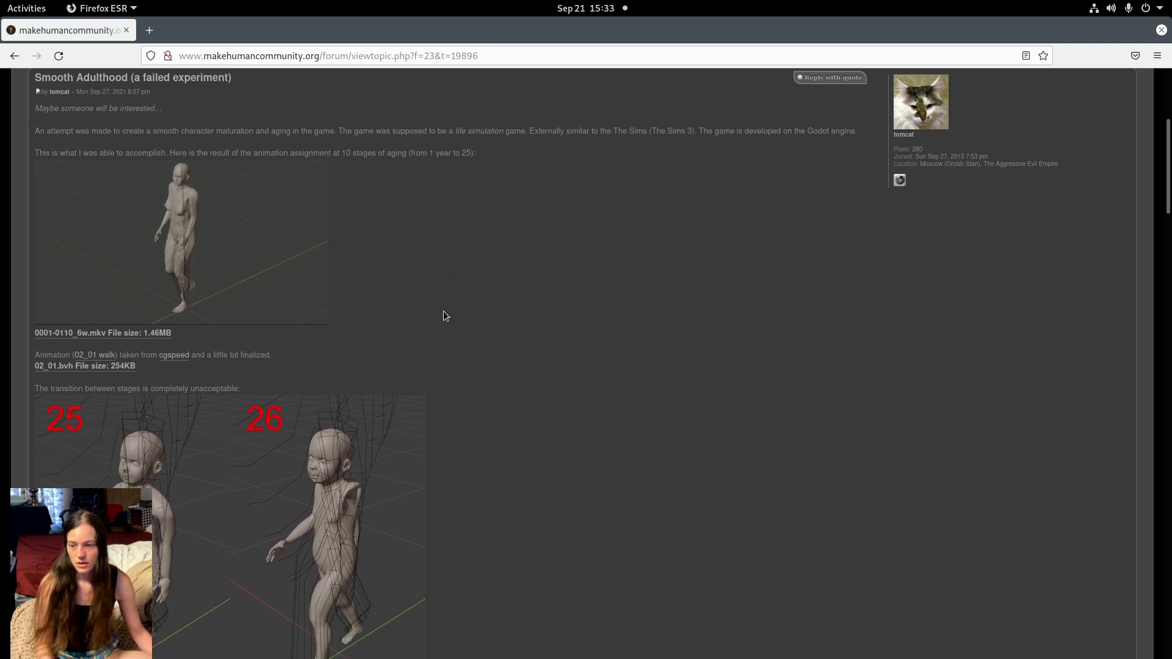
pyautogui.scroll(-4, 434, 320)
pyautogui.scroll(1, 410, 361)
pyautogui.scroll(-1, 394, 378)
pyautogui.scroll(4, 305, 287)
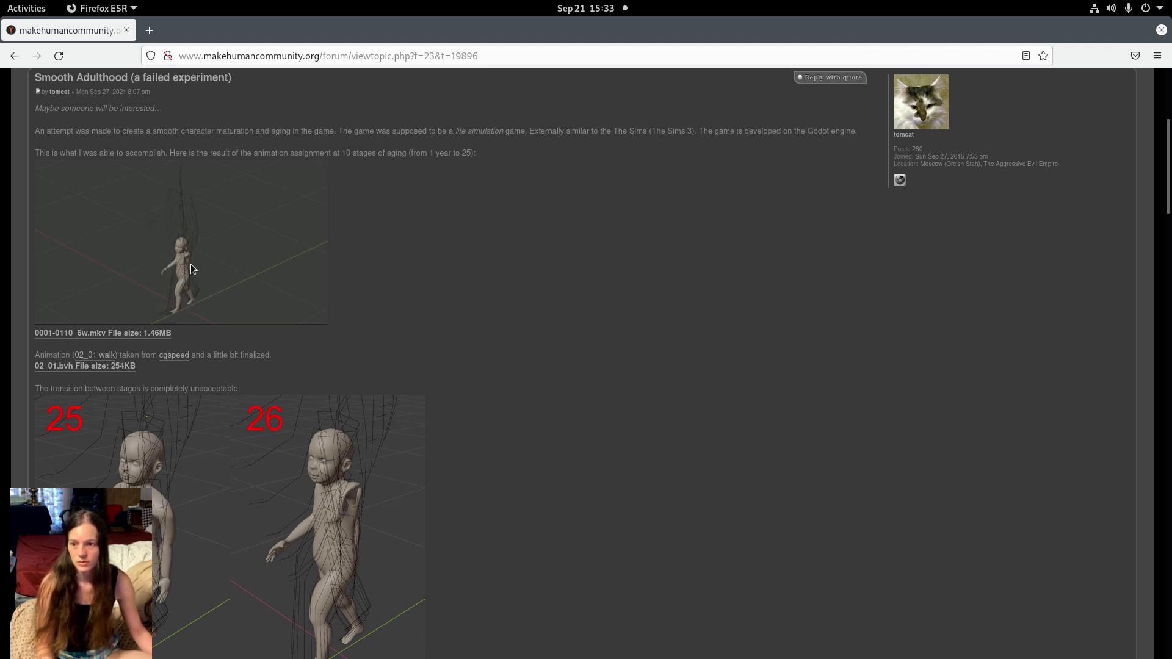
pyautogui.scroll(-6, 492, 367)
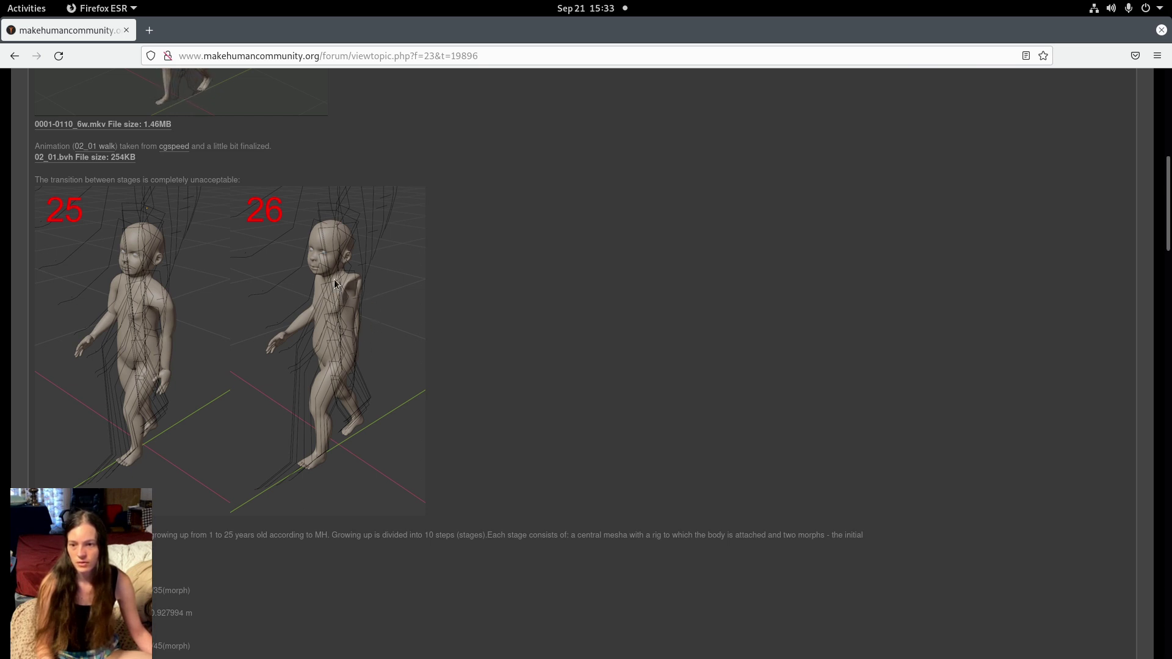
pyautogui.scroll(-9, 358, 245)
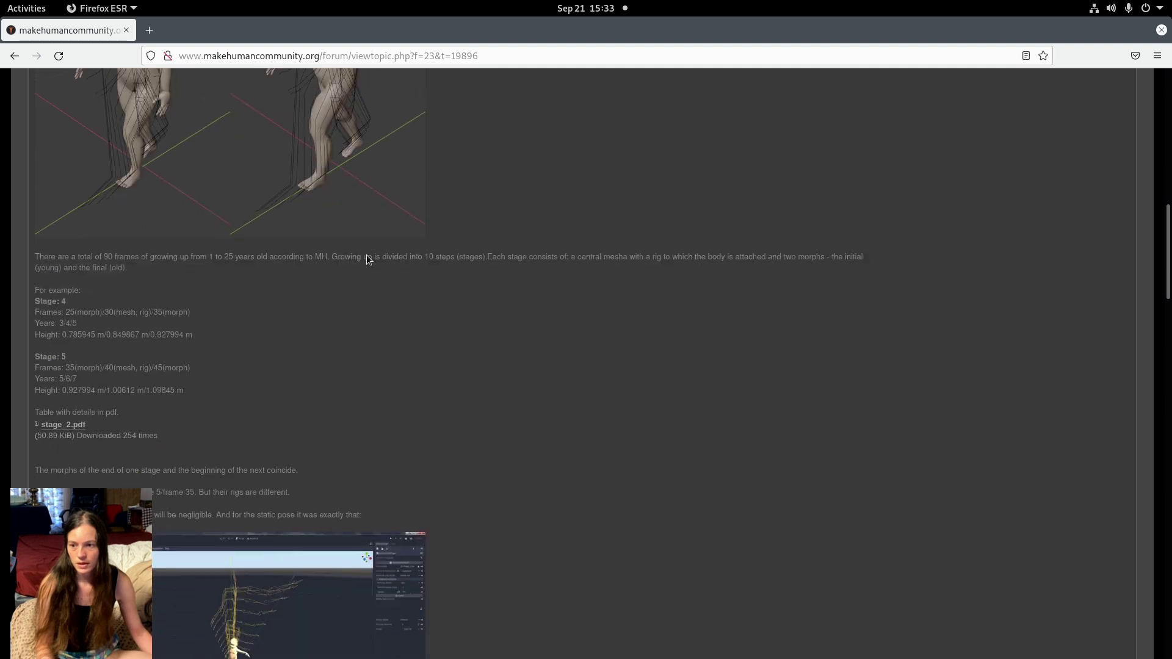
pyautogui.scroll(-6, 353, 199)
pyautogui.scroll(20, 357, 196)
pyautogui.scroll(2, 364, 230)
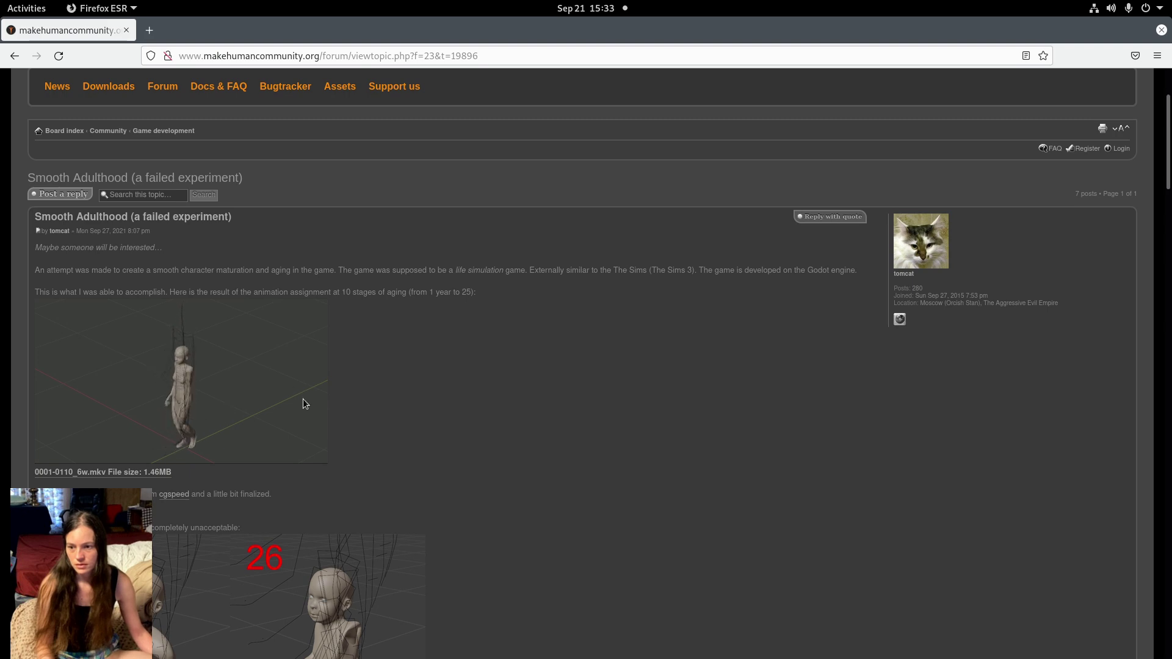
pyautogui.scroll(-4, 303, 398)
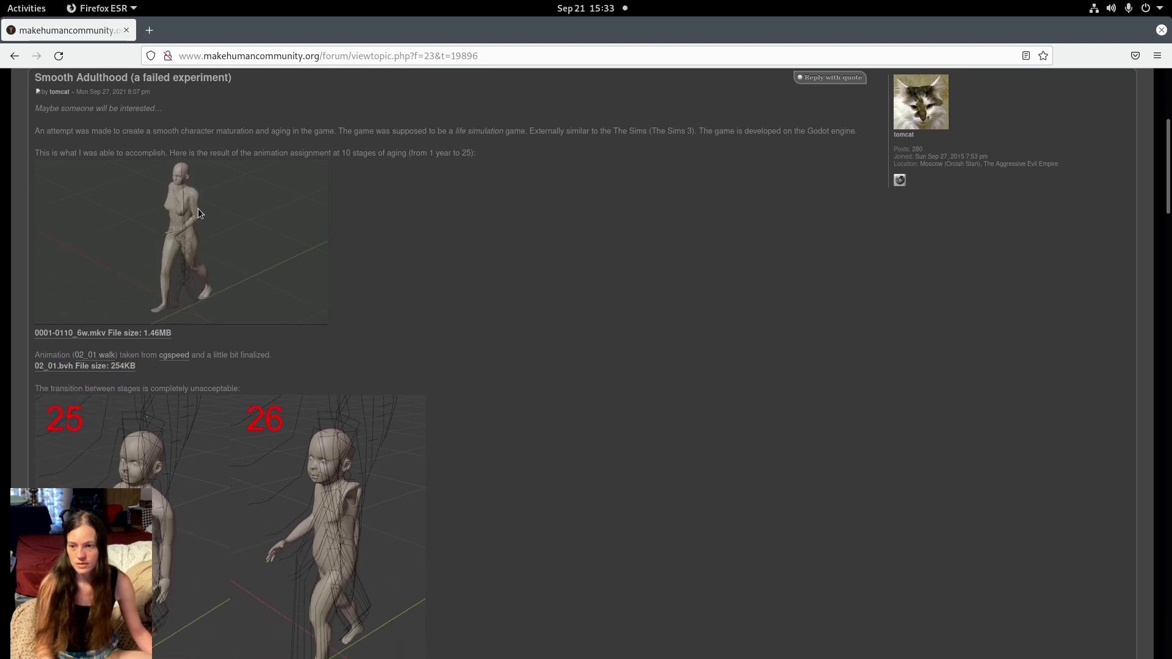
pyautogui.scroll(-15, 345, 324)
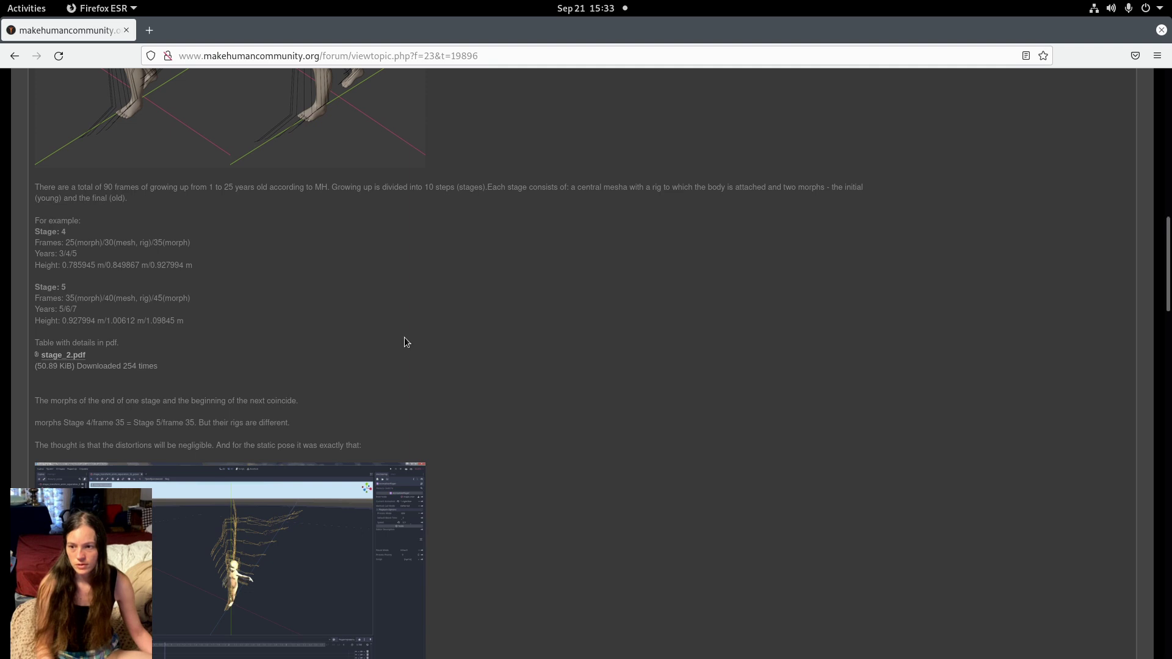
pyautogui.scroll(-4, 495, 337)
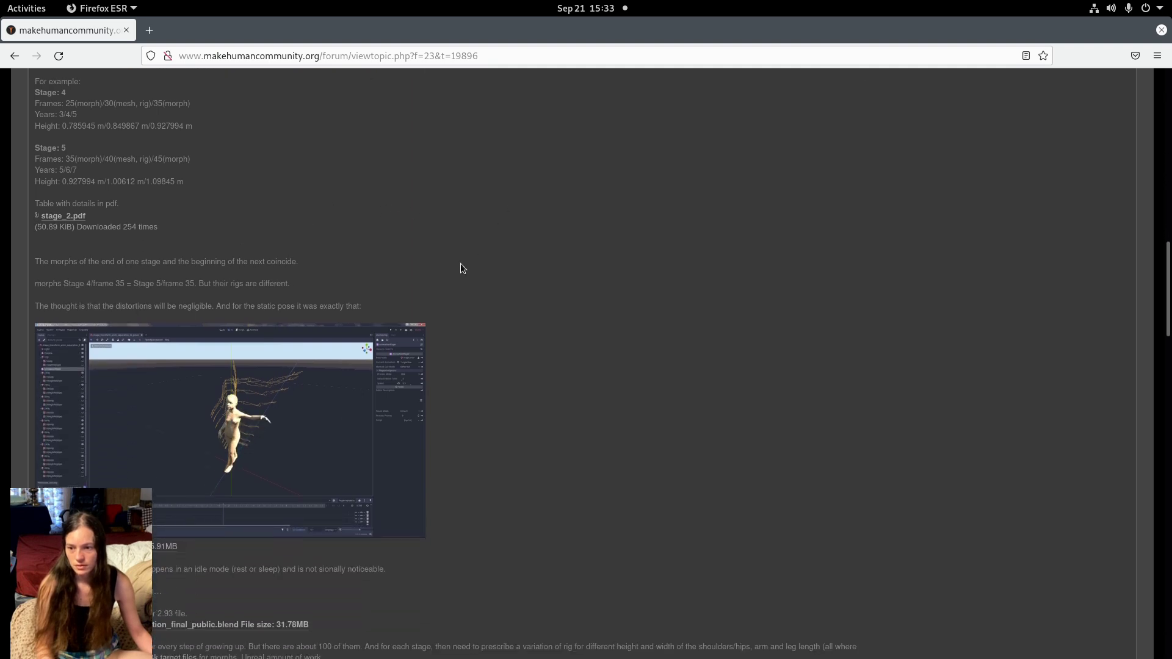
pyautogui.scroll(-4, 452, 305)
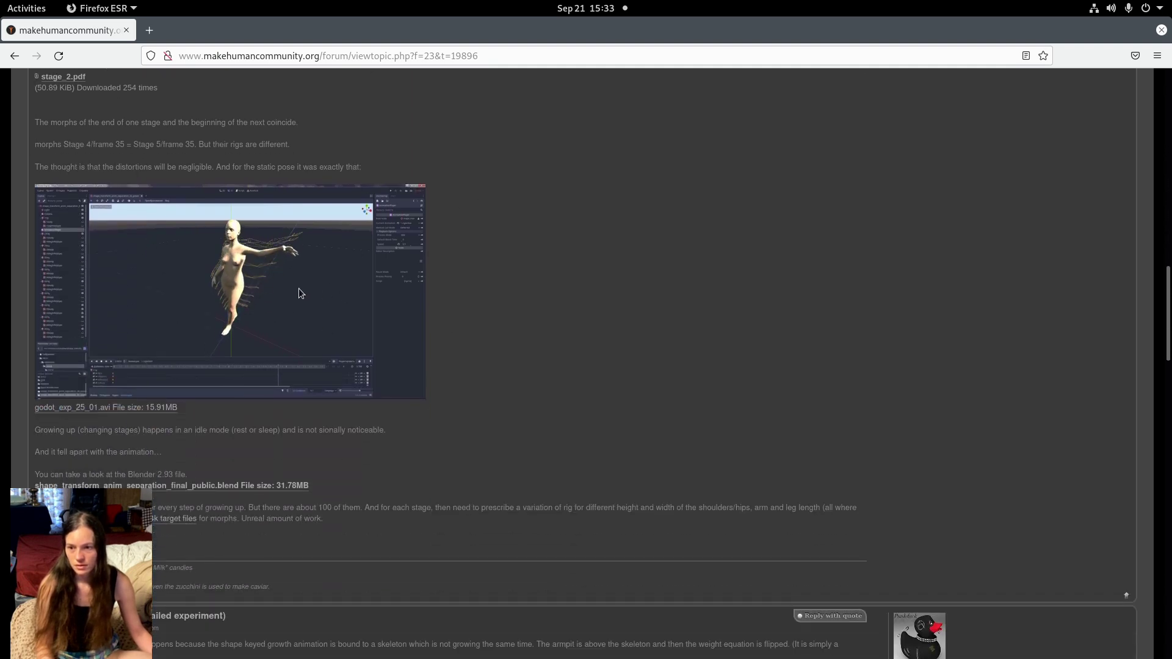
pyautogui.scroll(-18, 505, 302)
pyautogui.scroll(-10, 505, 305)
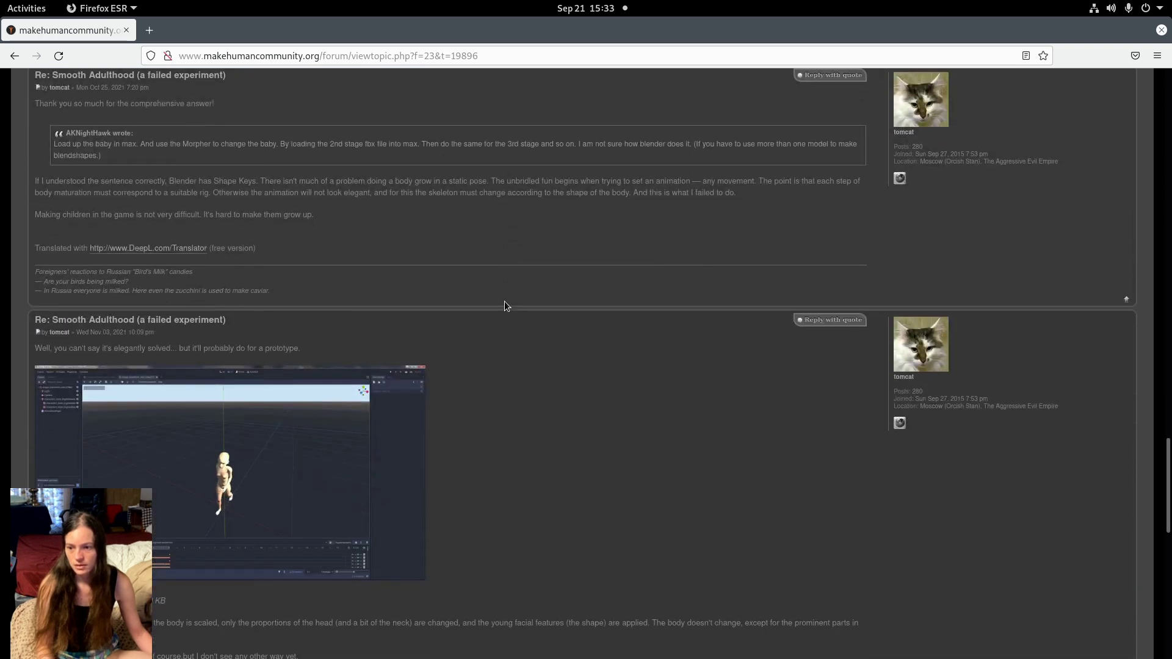
pyautogui.scroll(-3, 355, 374)
pyautogui.scroll(-4, 279, 337)
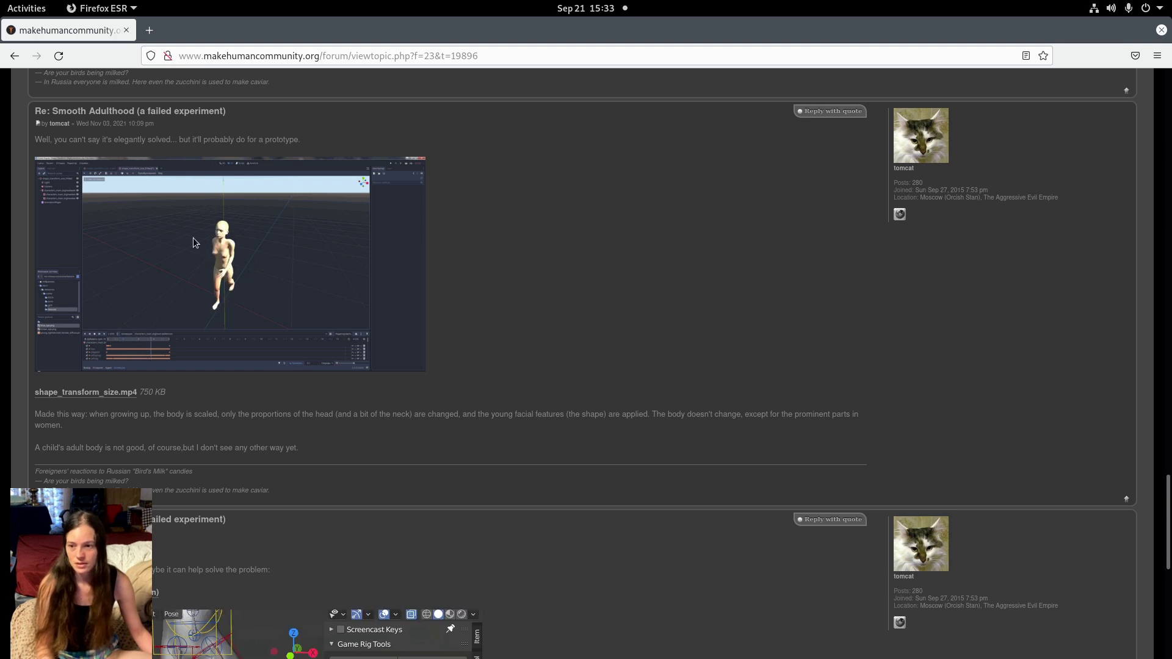
pyautogui.scroll(5, 675, 511)
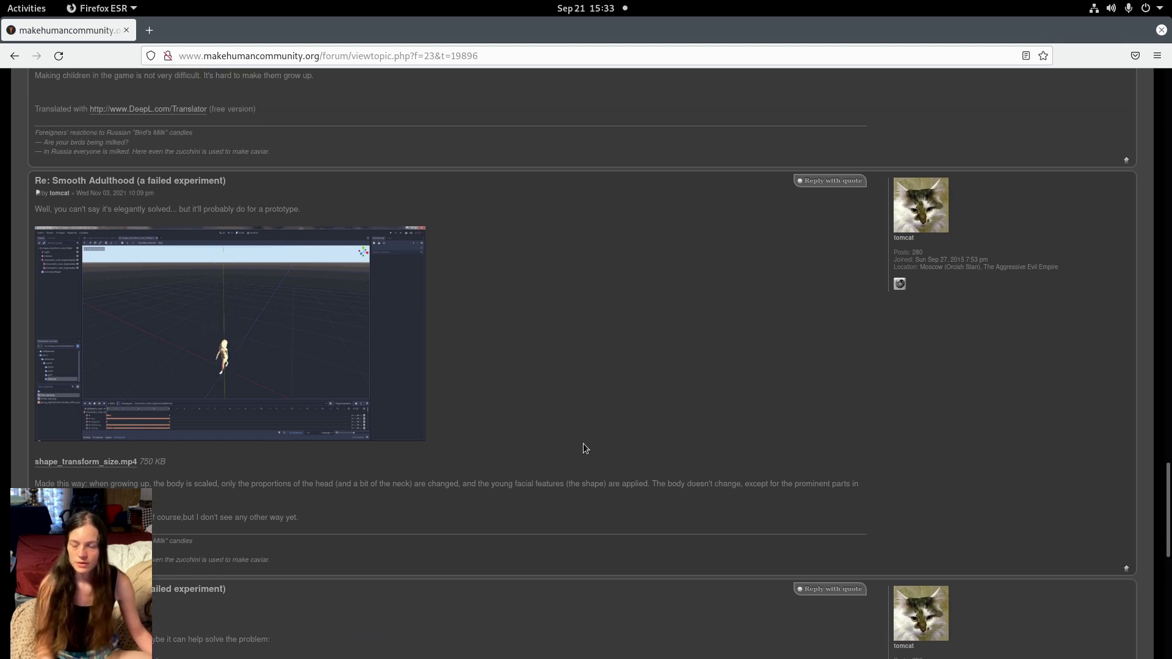
pyautogui.scroll(10, 607, 492)
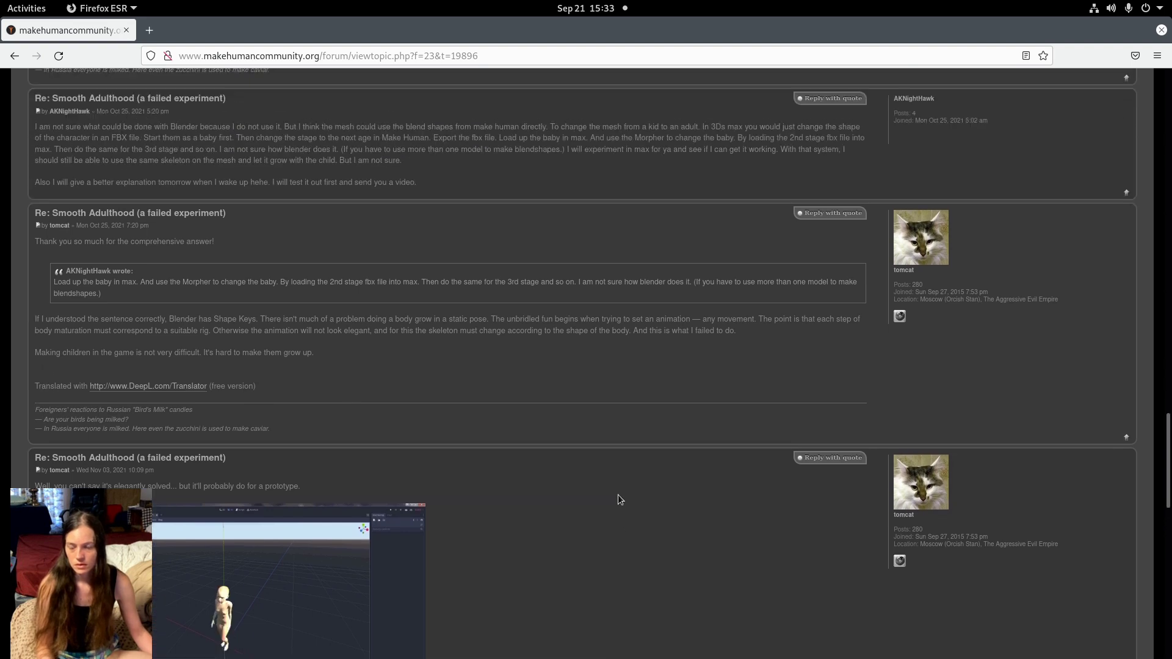
pyautogui.scroll(3, 531, 378)
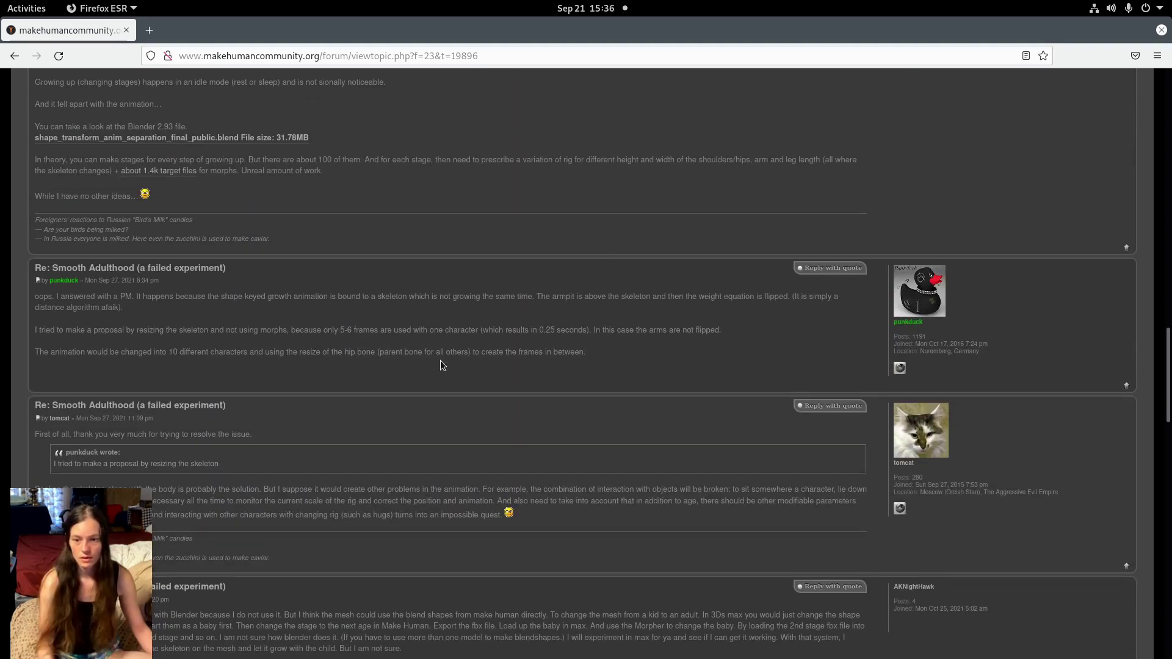
# Back in Blender, add a Mixamo standard rig to the MPFB human via Rigging > Add rig
pyautogui.click(26, 8)
pyautogui.click(764, 341)
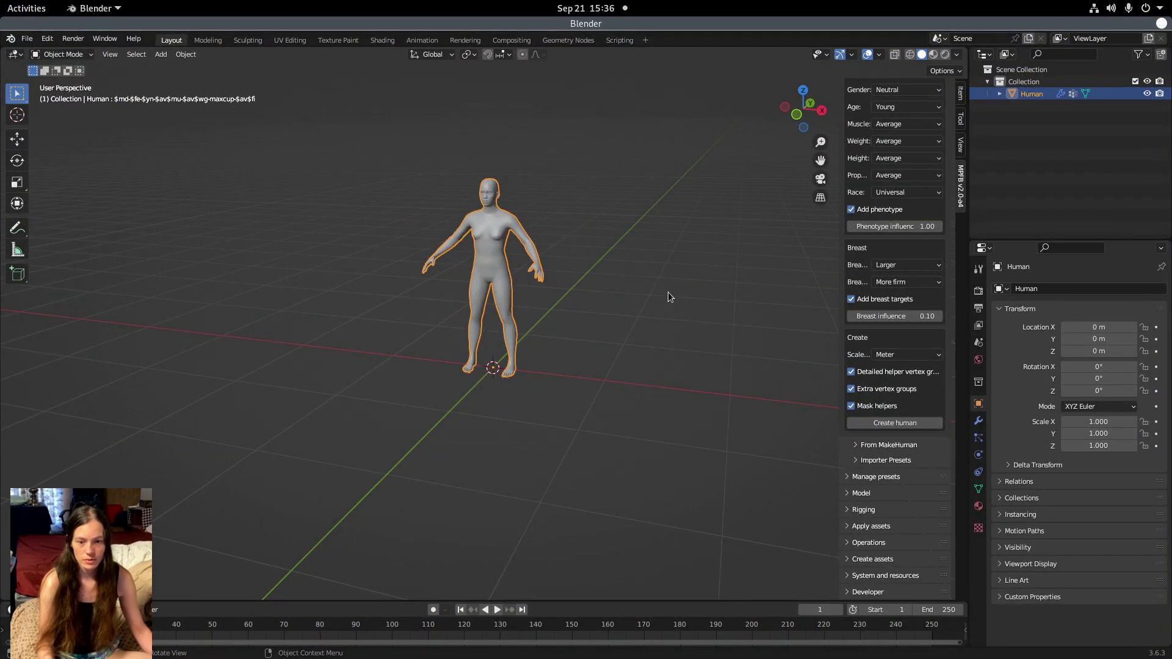
pyautogui.click(871, 511)
pyautogui.scroll(-2, 883, 481)
pyautogui.click(884, 476)
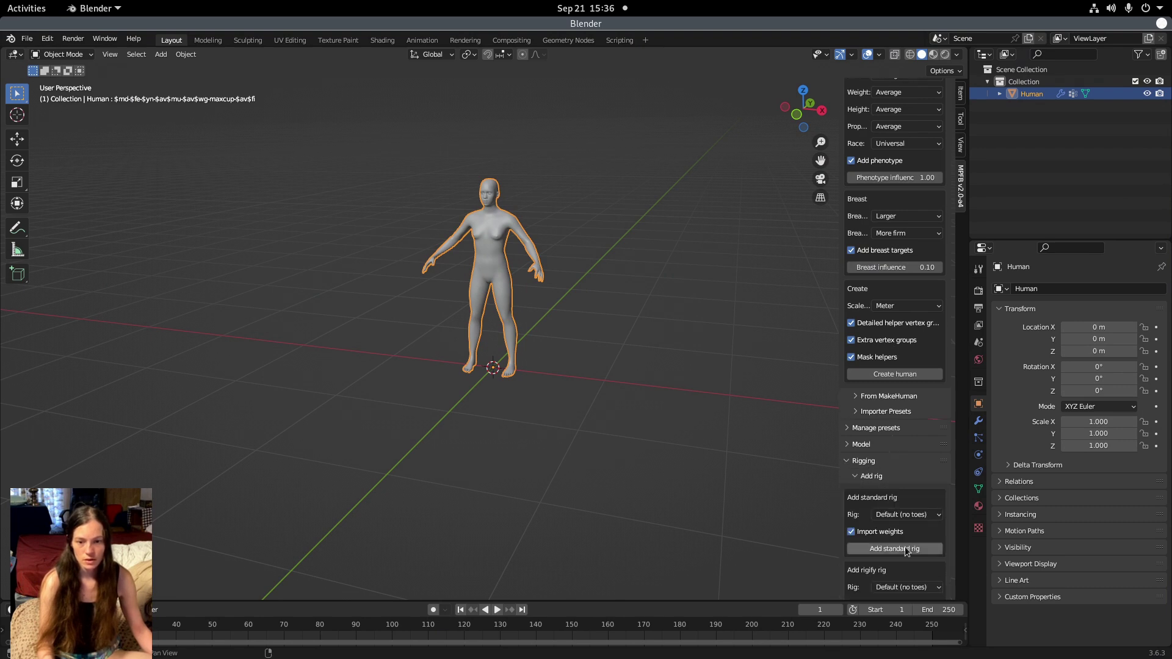
pyautogui.click(908, 514)
pyautogui.click(903, 581)
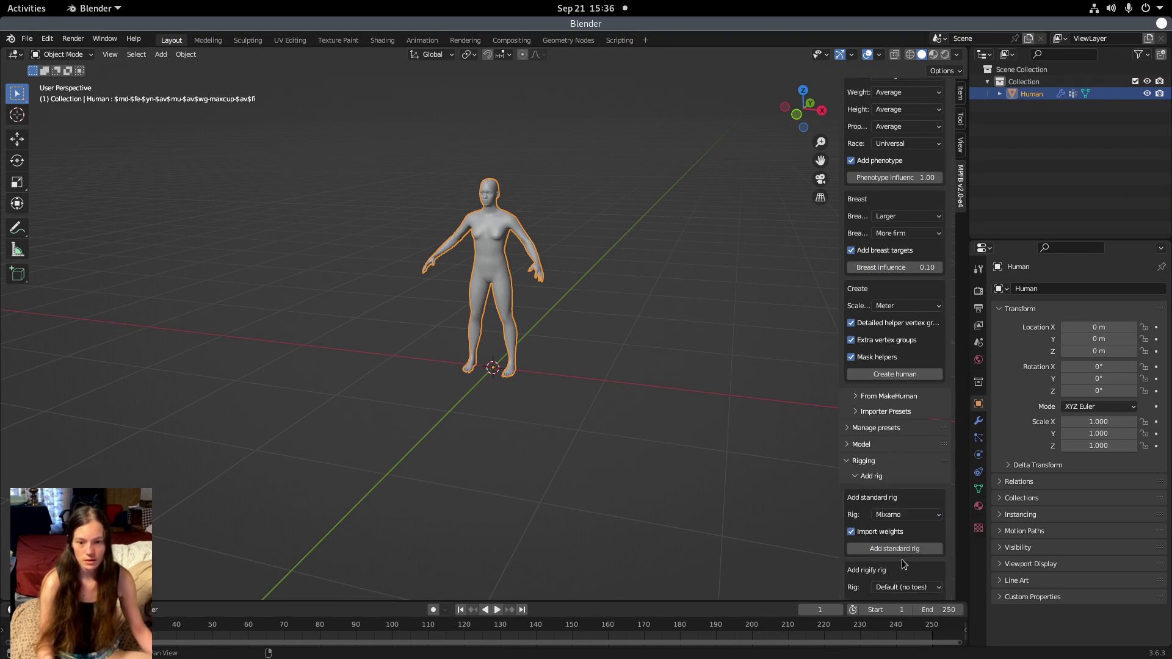
pyautogui.click(904, 552)
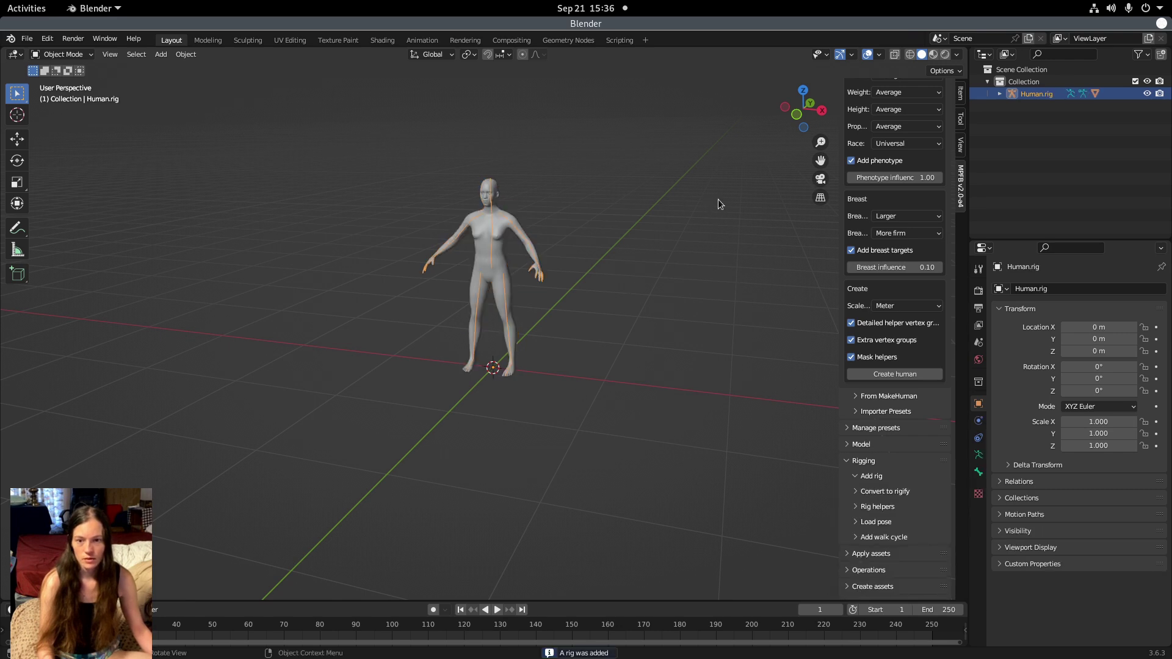
pyautogui.scroll(4, 910, 263)
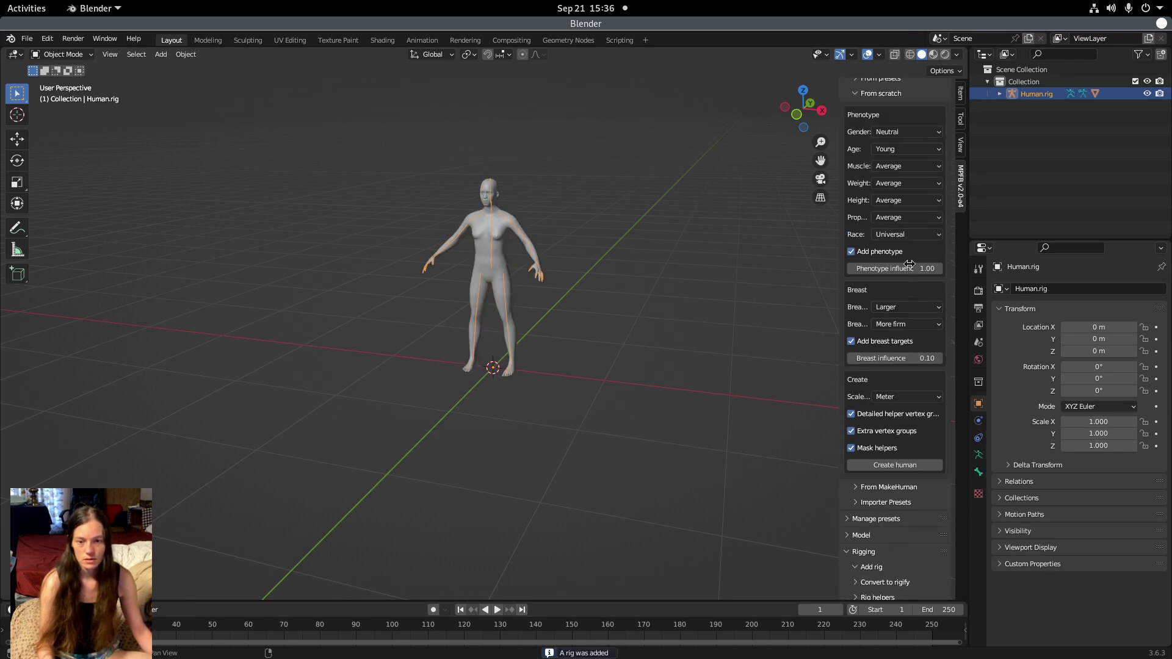
pyautogui.scroll(-3, 910, 269)
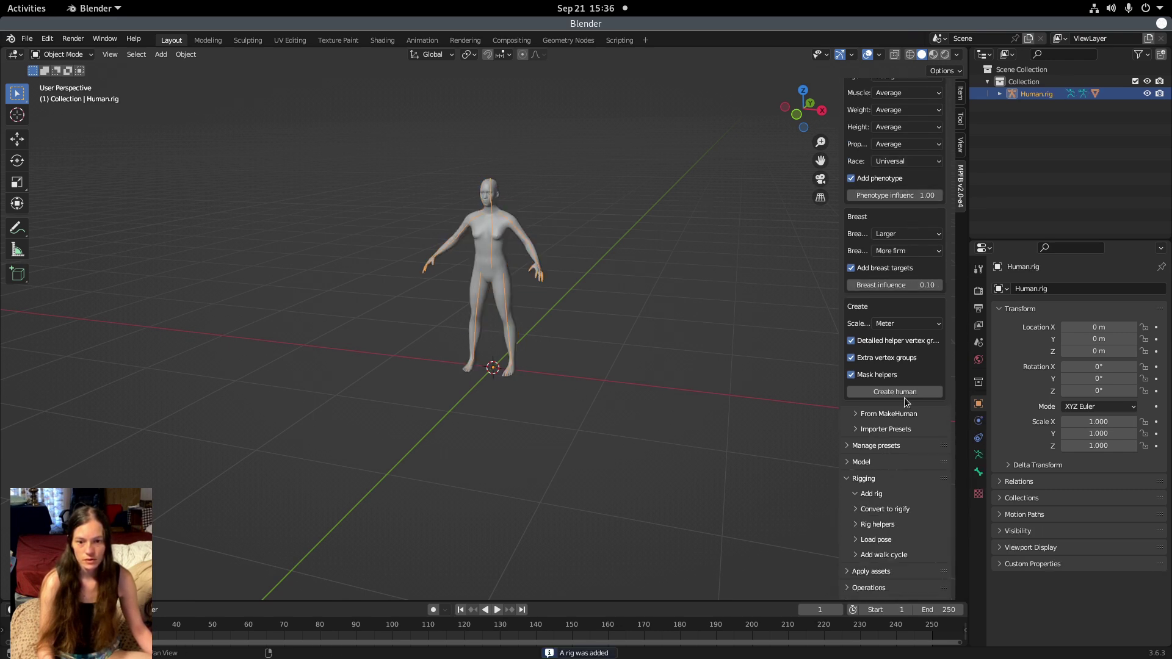
pyautogui.click(872, 462)
# Raise the phenotype Height to 1.00 and orbit around to check the rig follows
pyautogui.scroll(-10, 877, 466)
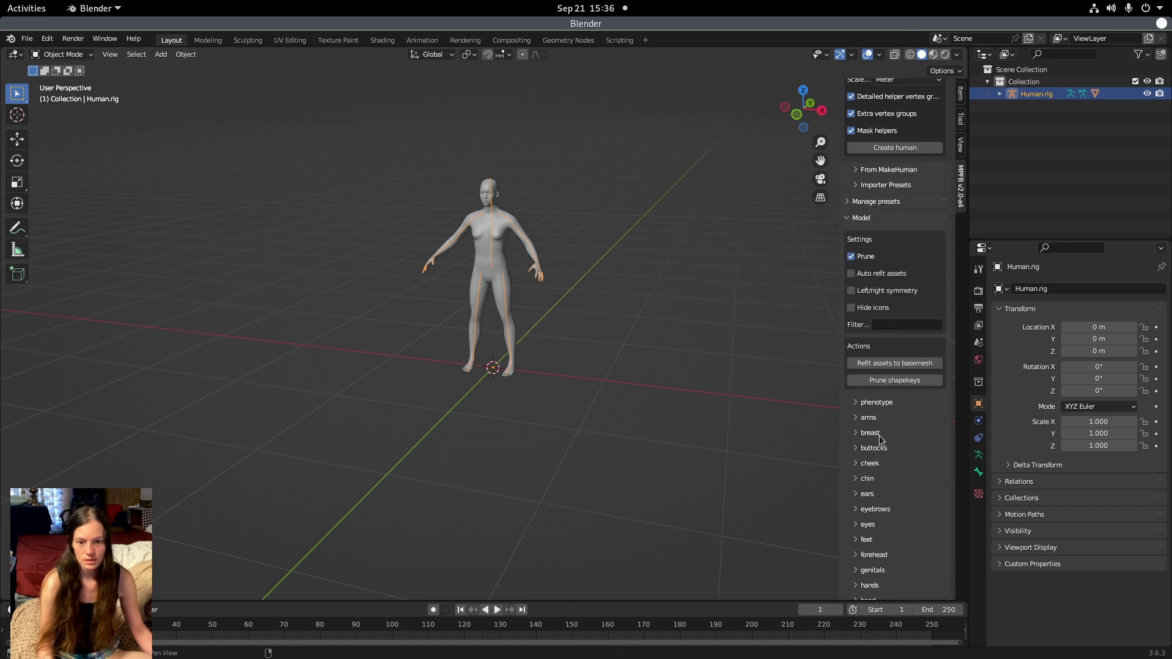
pyautogui.click(882, 404)
pyautogui.scroll(-2, 899, 484)
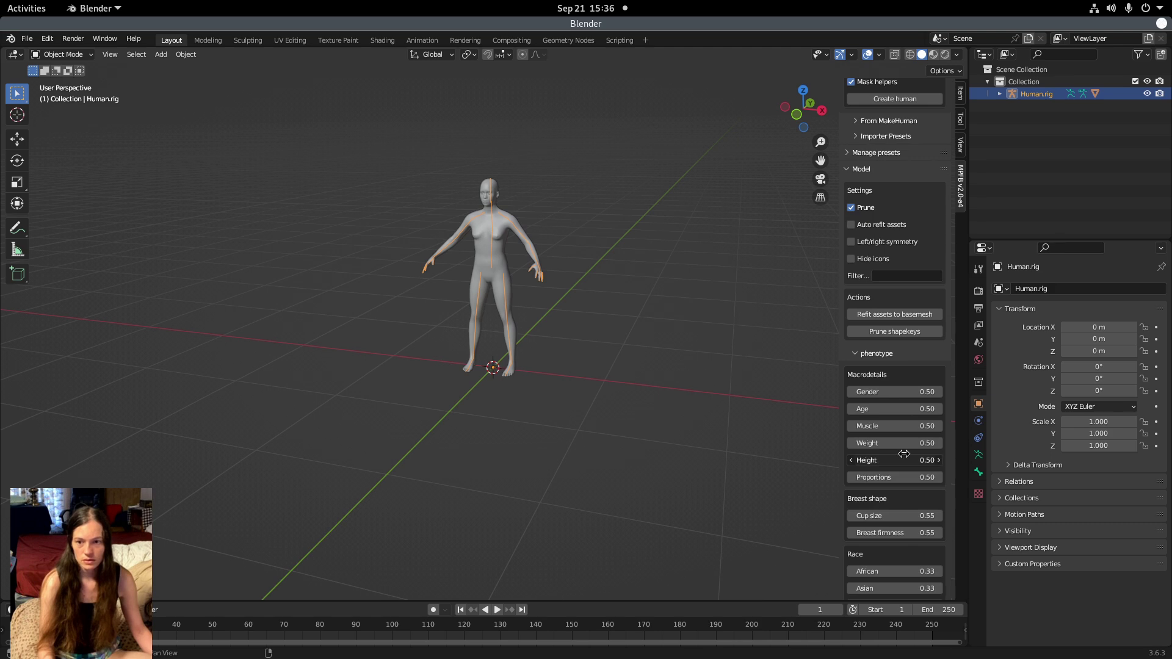
pyautogui.moveTo(895, 460); pyautogui.dragTo(941, 460)
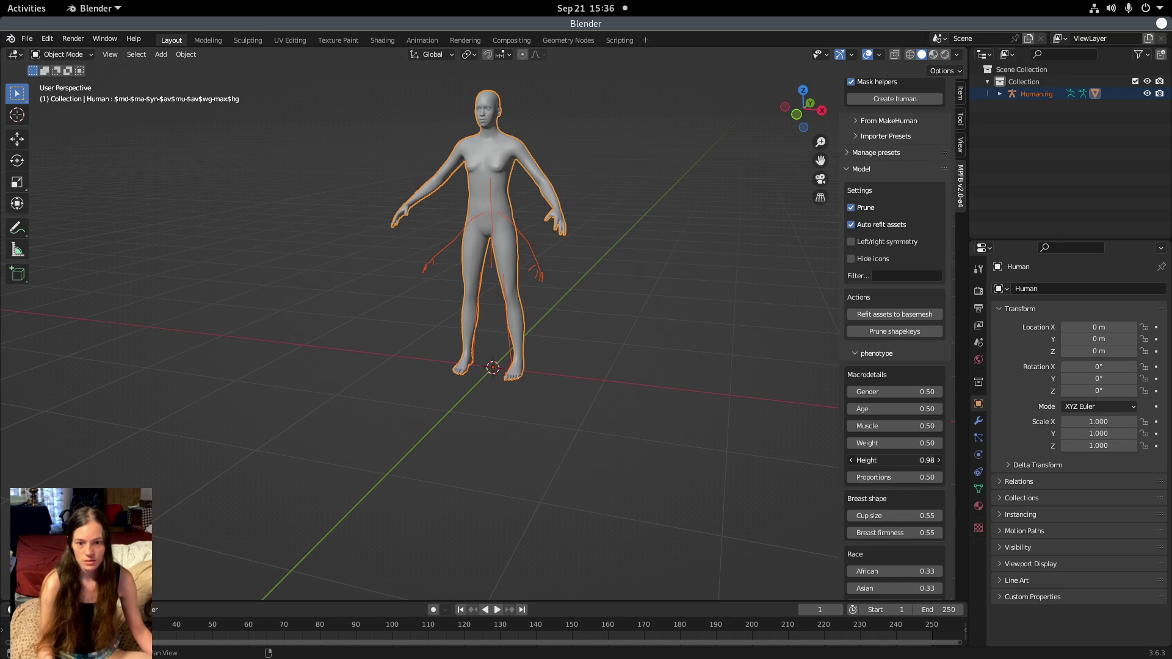
pyautogui.moveTo(598, 306); pyautogui.dragTo(550, 306)
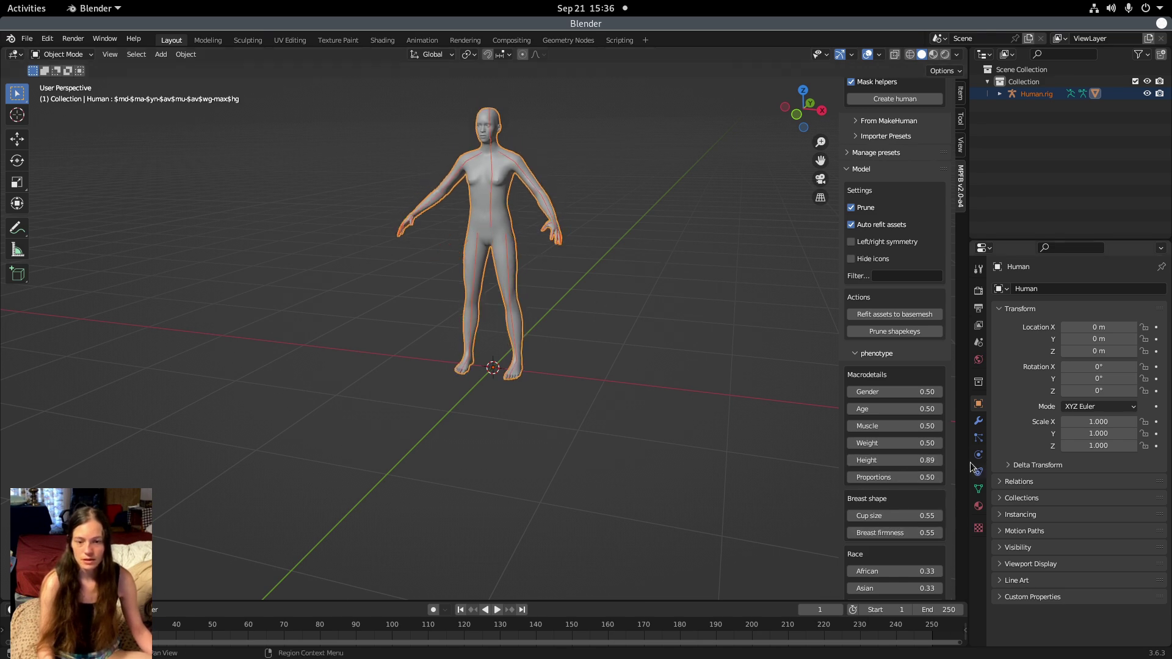
pyautogui.moveTo(914, 459); pyautogui.dragTo(943, 460)
pyautogui.moveTo(659, 245); pyautogui.dragTo(507, 127, button='middle')
pyautogui.moveTo(720, 372); pyautogui.dragTo(645, 192, button='middle')
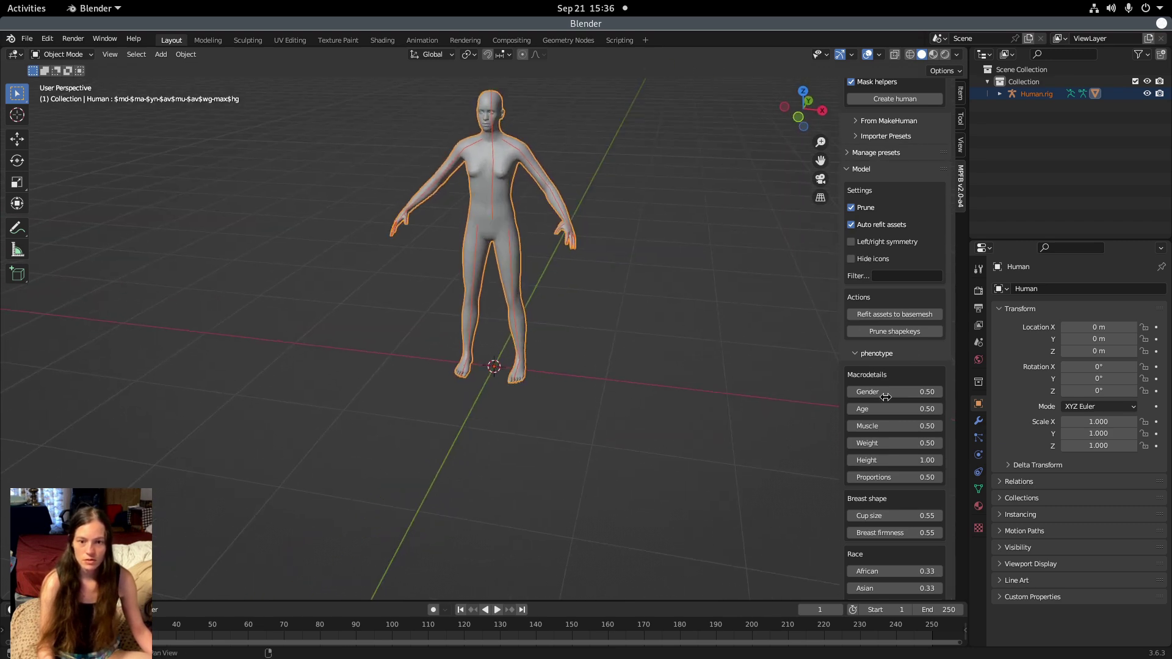
pyautogui.click(879, 354)
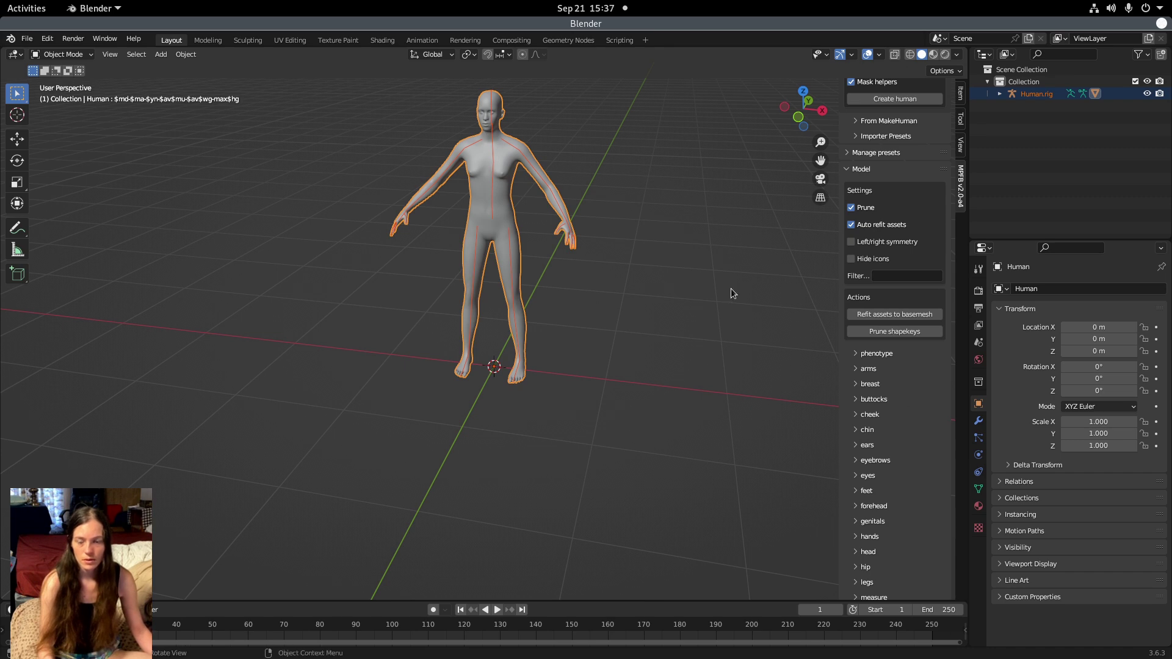
pyautogui.moveTo(730, 297); pyautogui.dragTo(562, 151, button='middle')
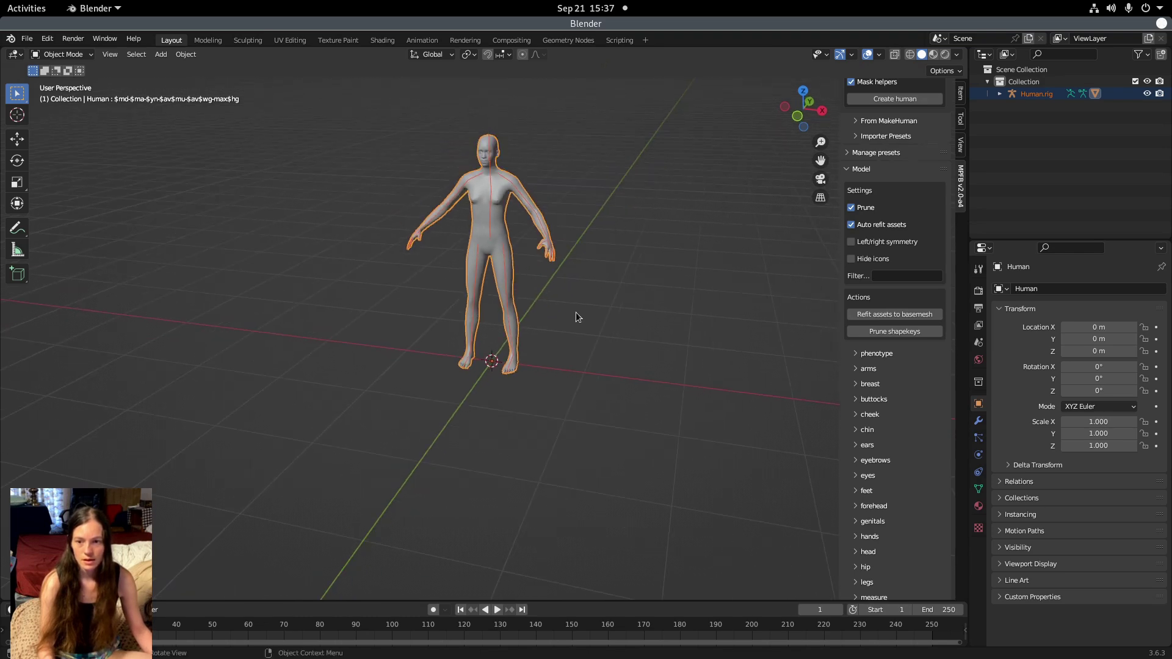